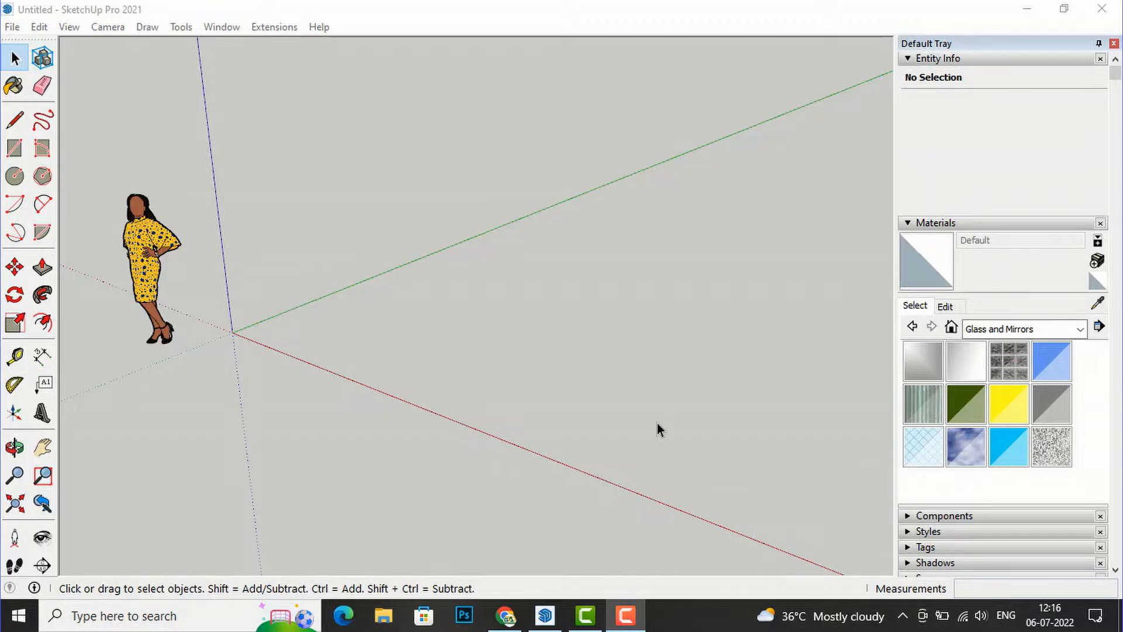
Step: Draw a 15' by 10' rectangle on the ground near the origin as the room's floor plan
click(14, 148)
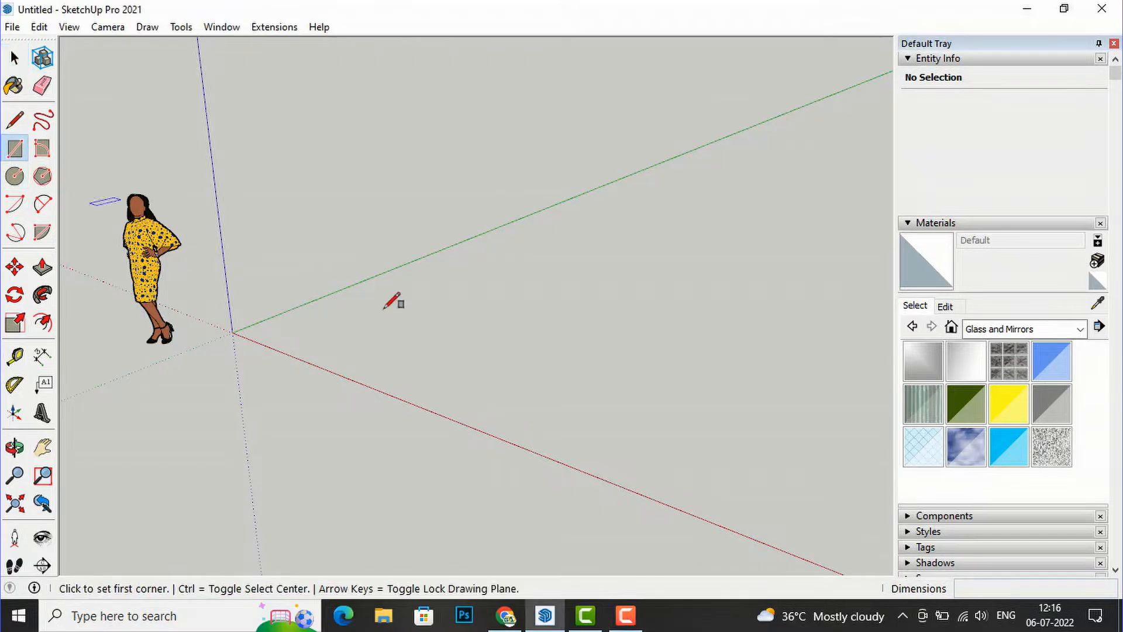
click(358, 335)
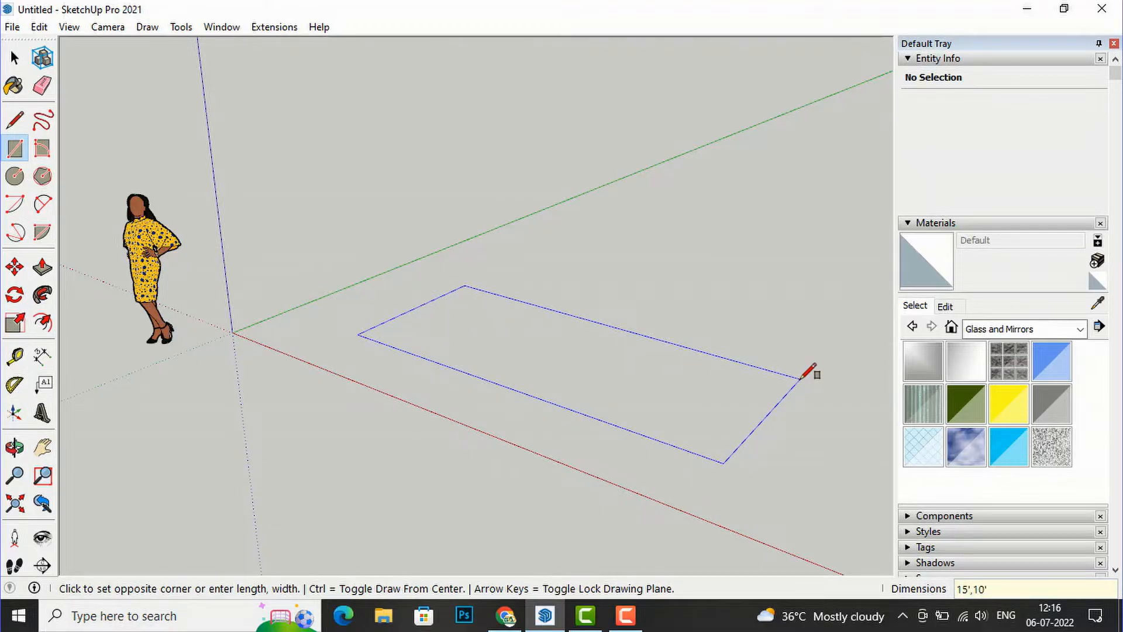
key(Return)
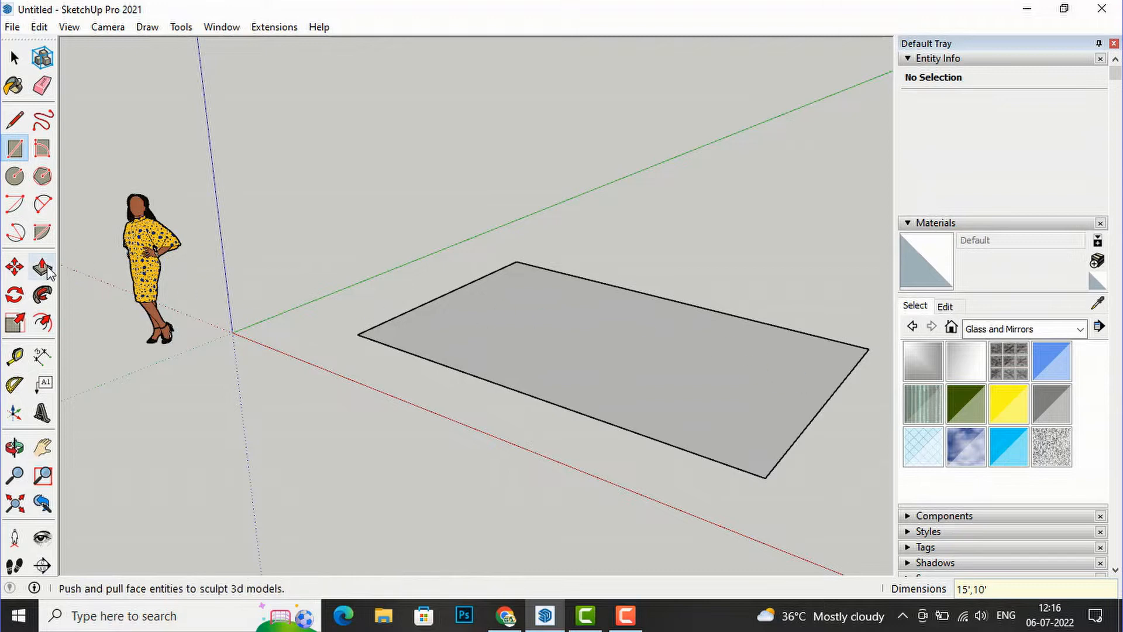
Step: Offset the floor rectangle's outline 9" inward to define the wall thickness
click(42, 322)
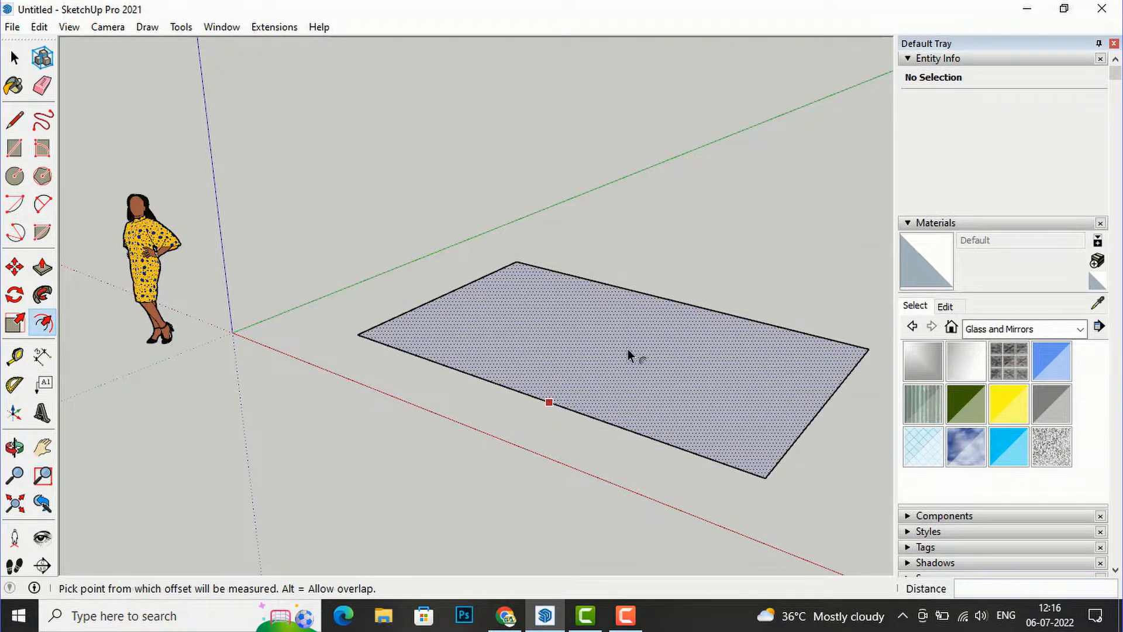
click(626, 349)
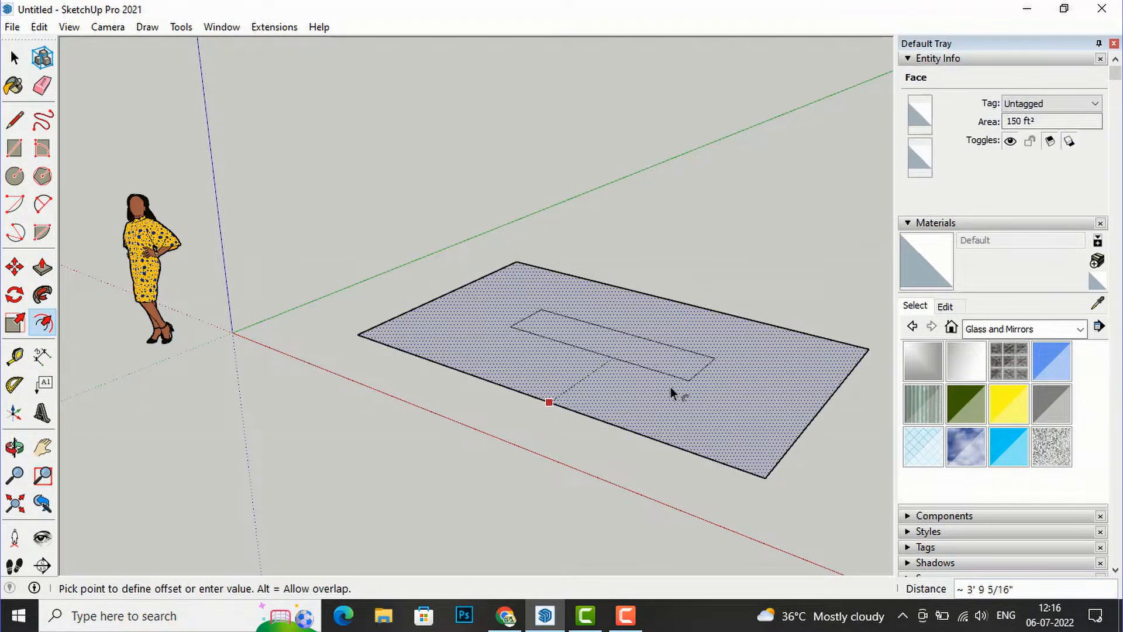
click(729, 456)
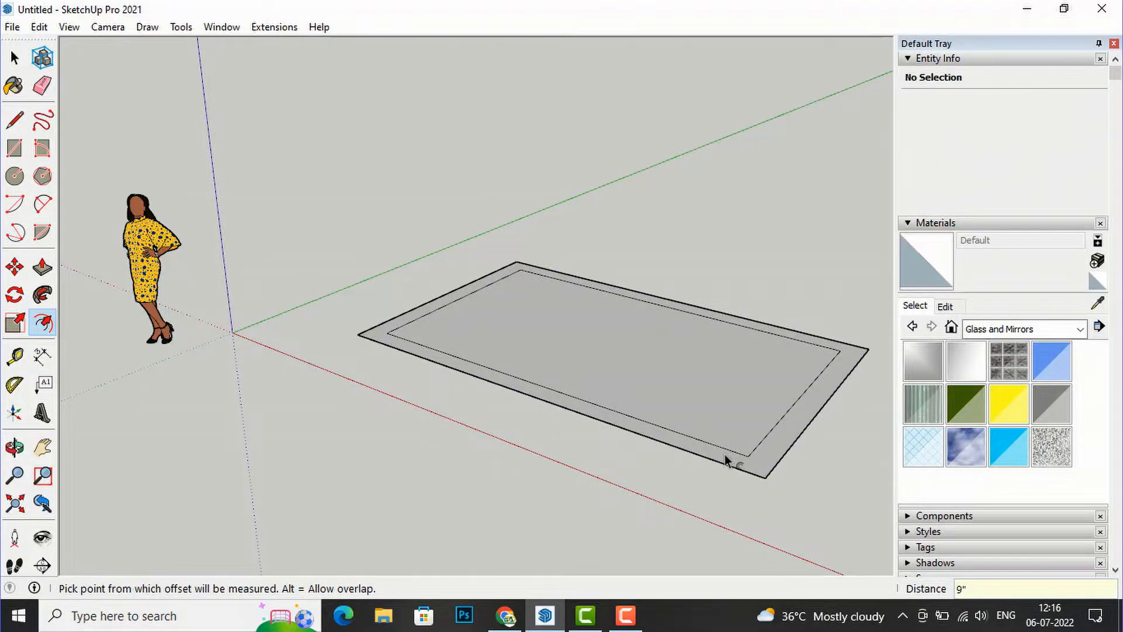
Step: Push/Pull the outer wall ring up 10' to raise the room's walls
click(43, 267)
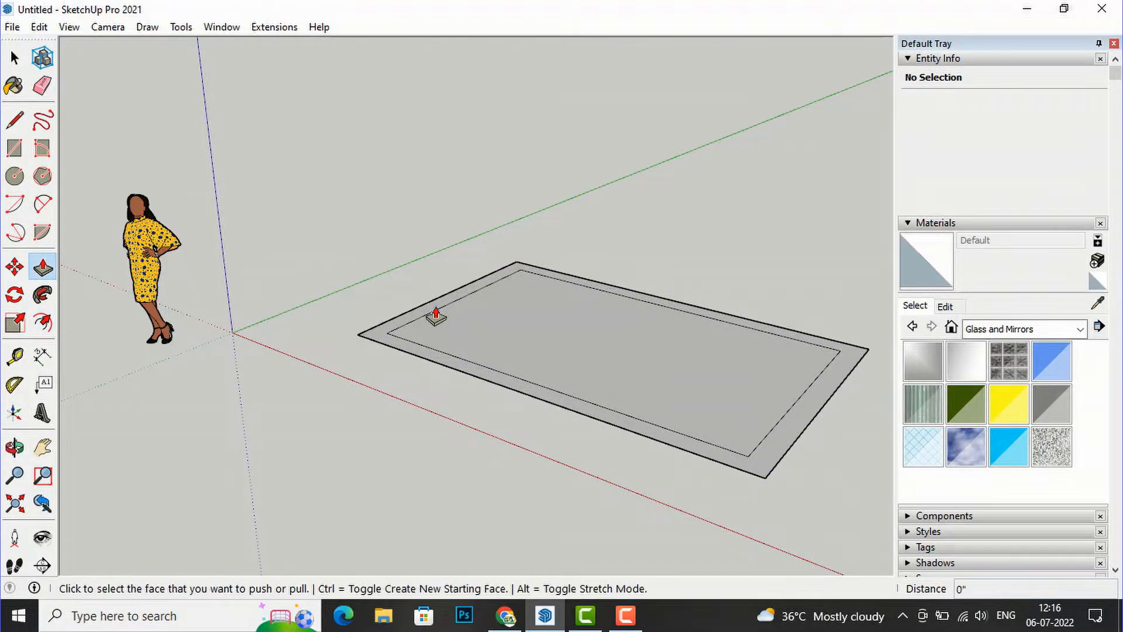
click(409, 349)
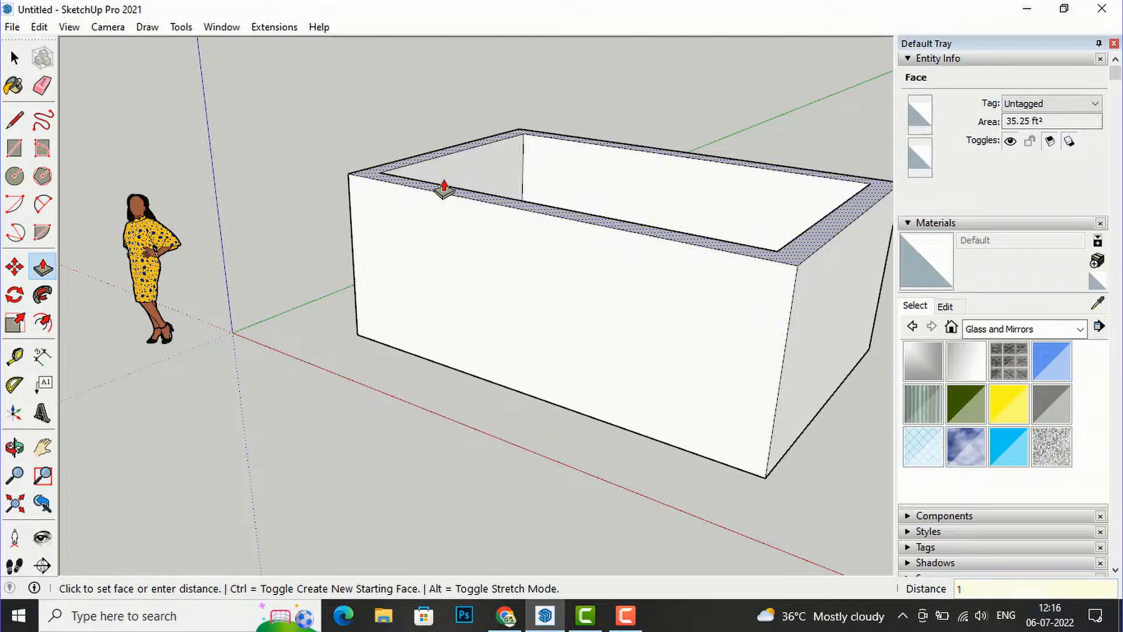
text(10')
key(Return)
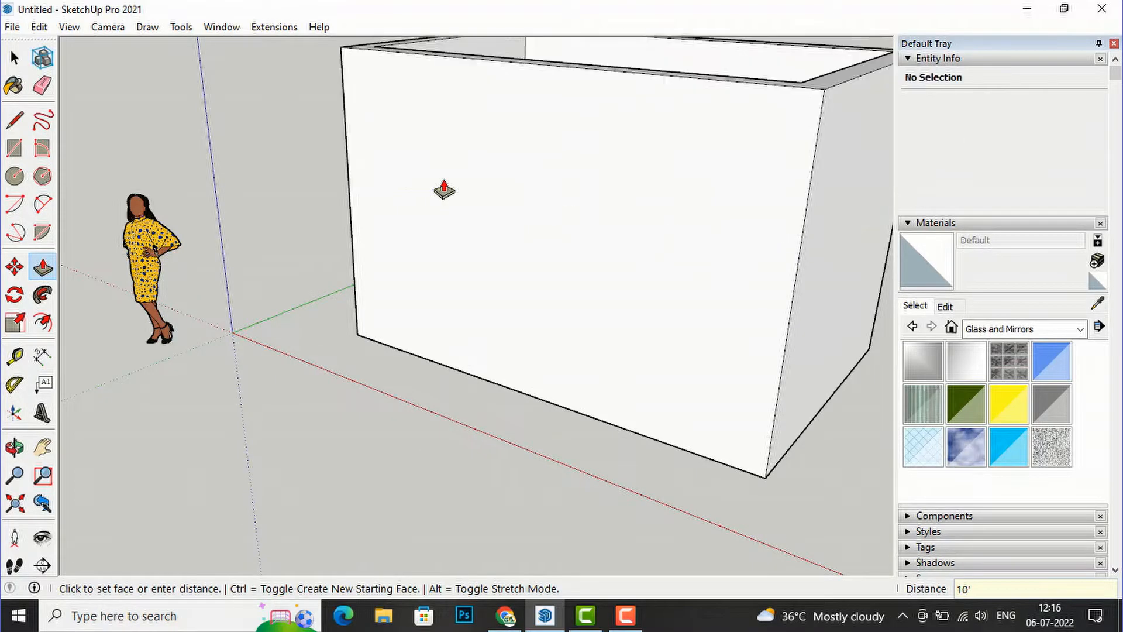
scroll(444, 189, down, 3)
scroll(374, 484, down, 1)
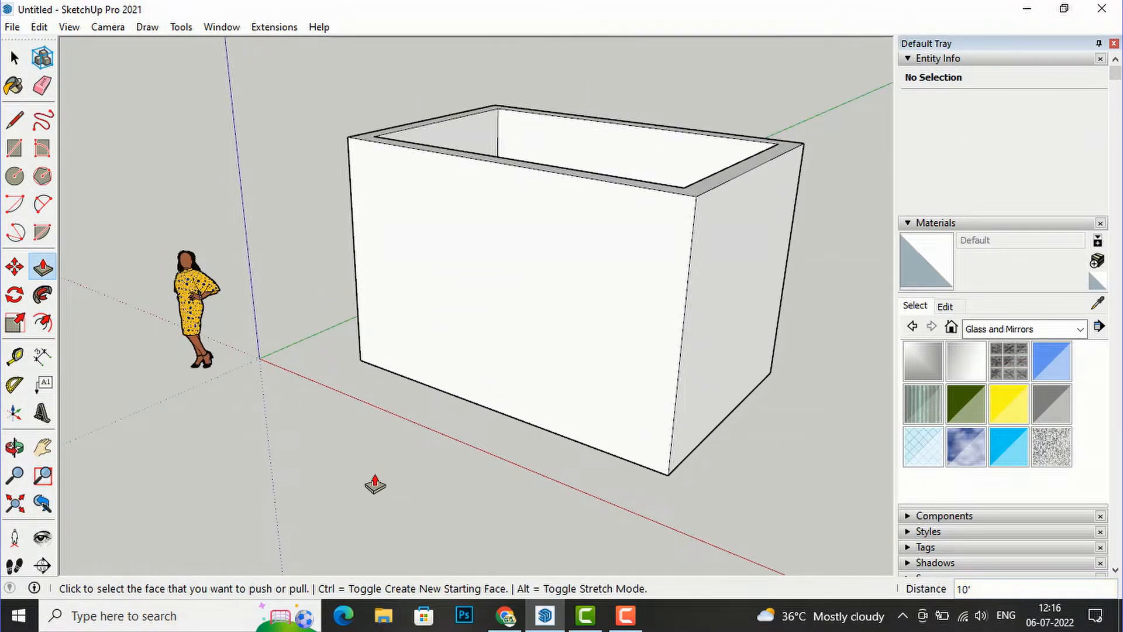
Step: Draw a 5' by 5' rectangle on the long front wall for the window
key(space)
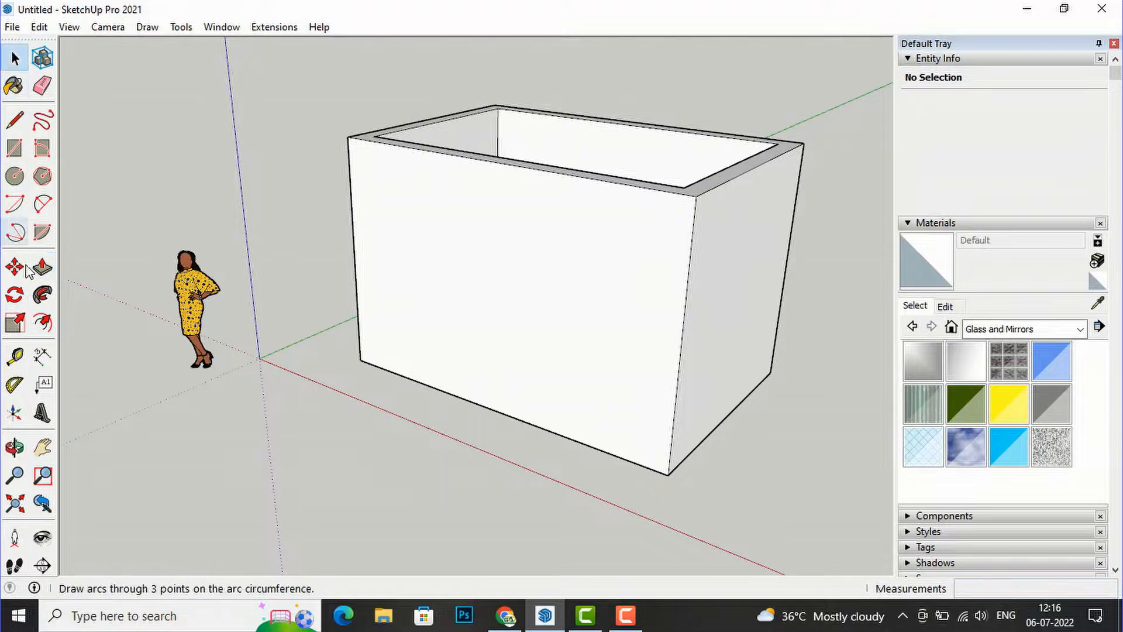
click(15, 148)
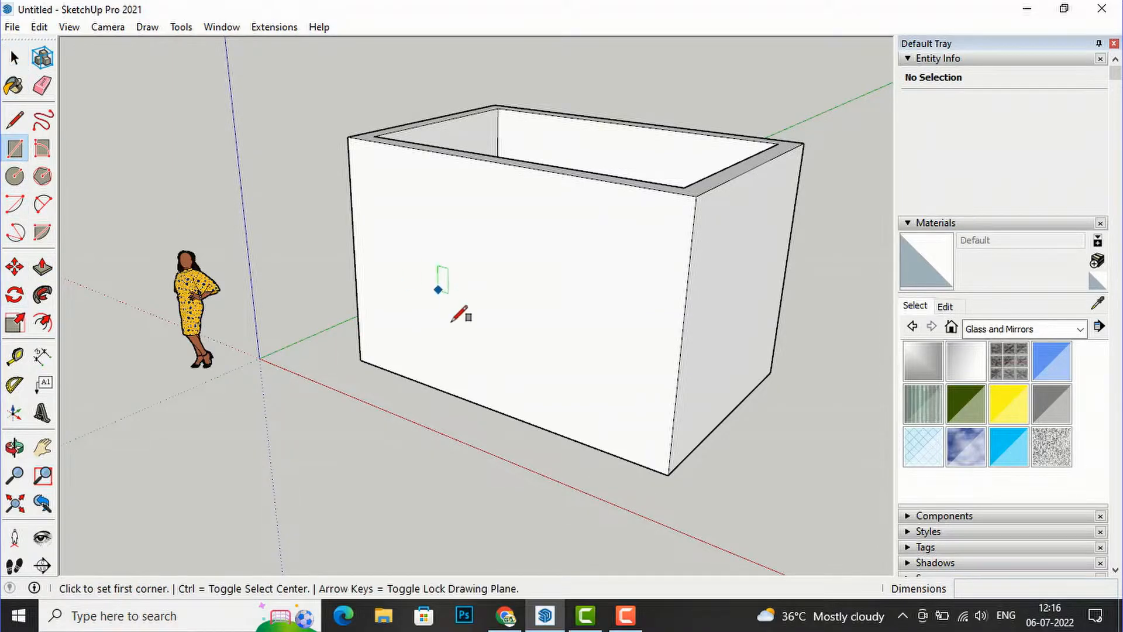
click(479, 346)
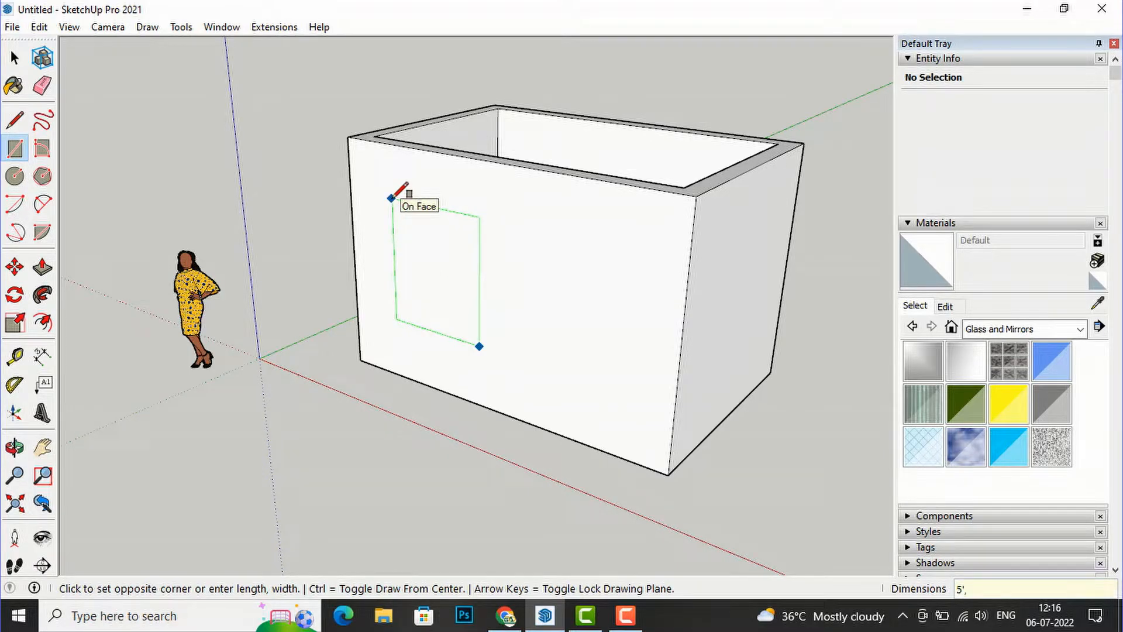
click(391, 198)
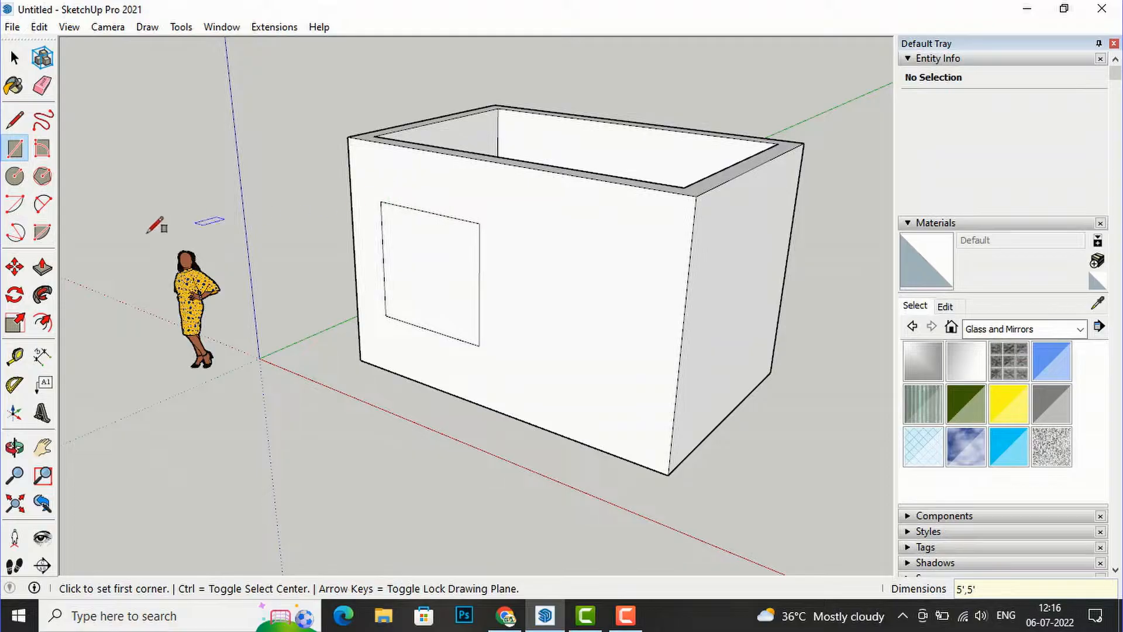
Step: Push the square window face 9" through the front wall to cut the opening
click(44, 269)
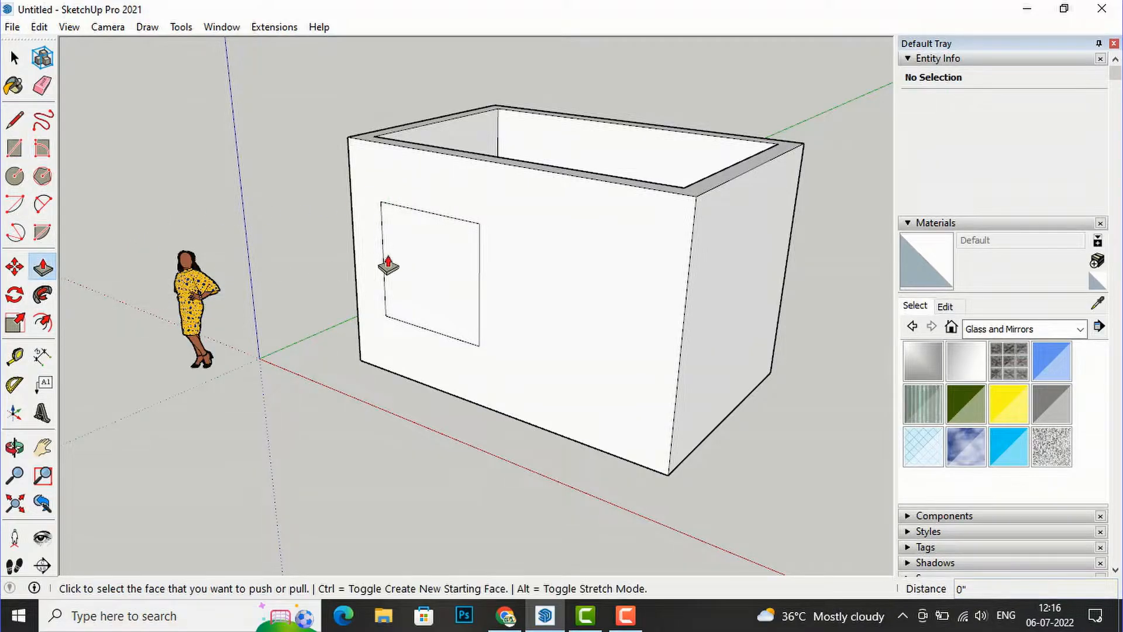
click(421, 319)
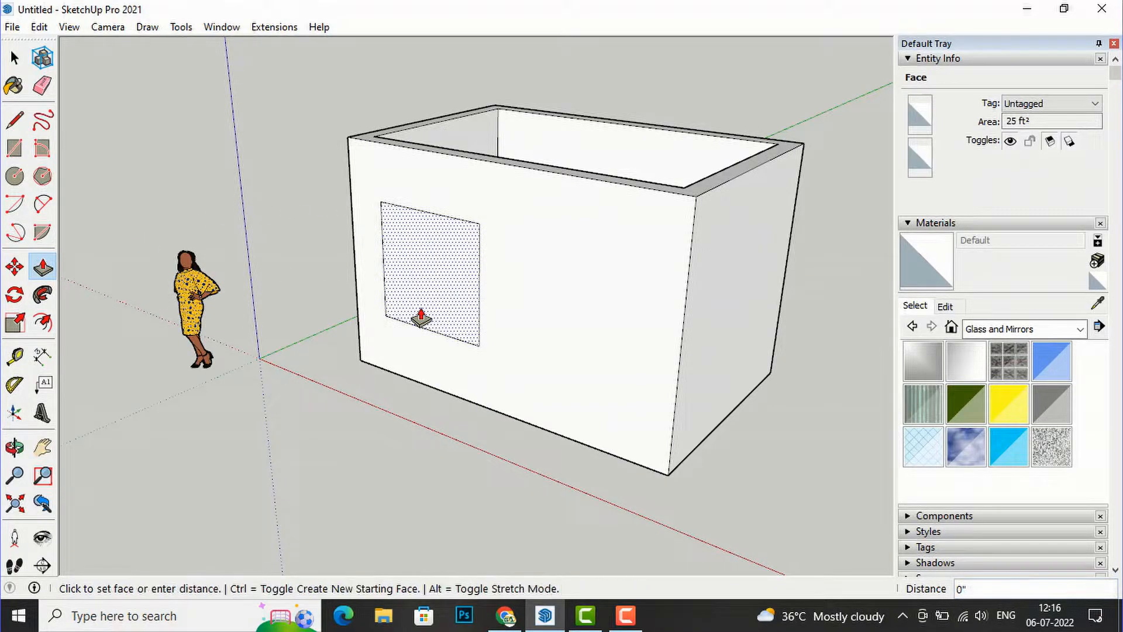
click(422, 276)
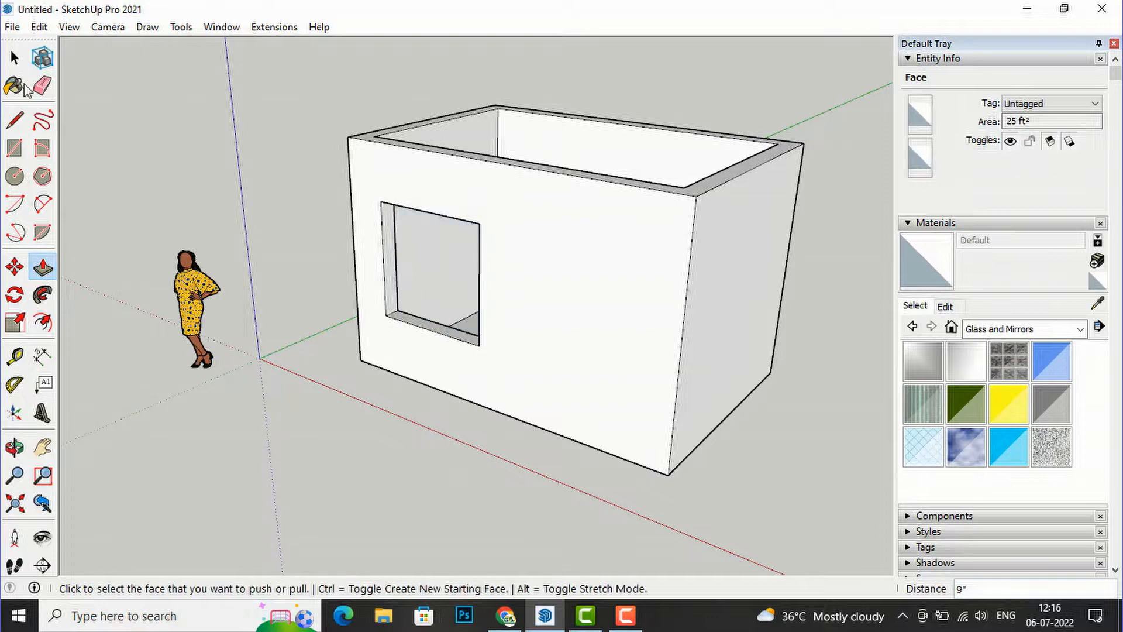
click(18, 58)
middle_drag(739, 233, 759, 263)
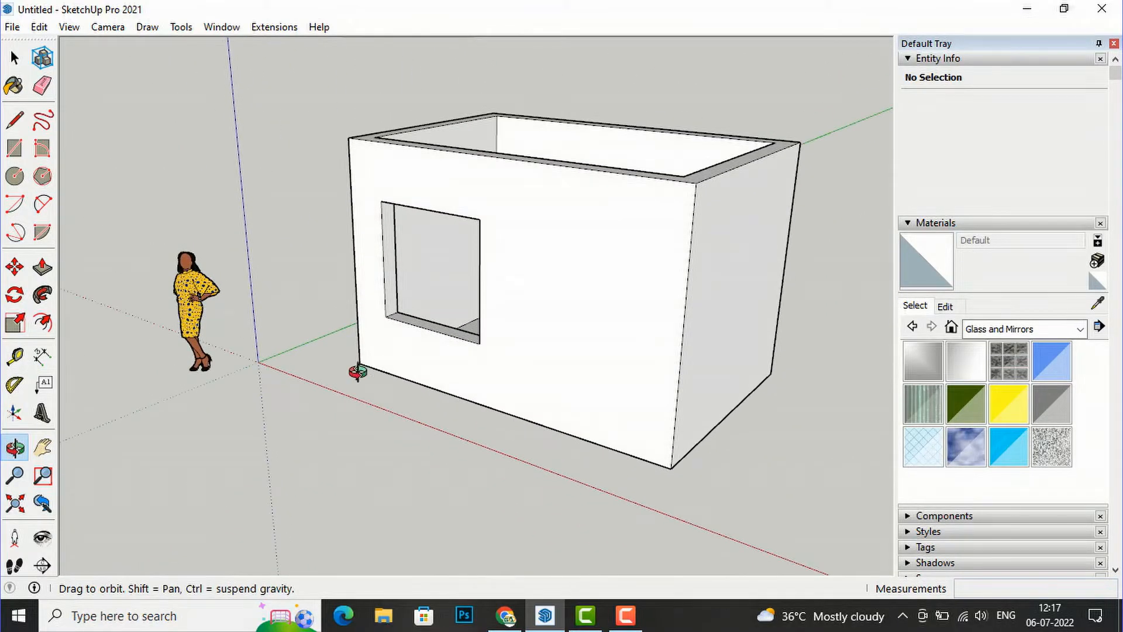
Step: Select all connected geometry of the walls and make it a group
click(15, 58)
click(489, 172)
triple_click(488, 171)
right_click(489, 171)
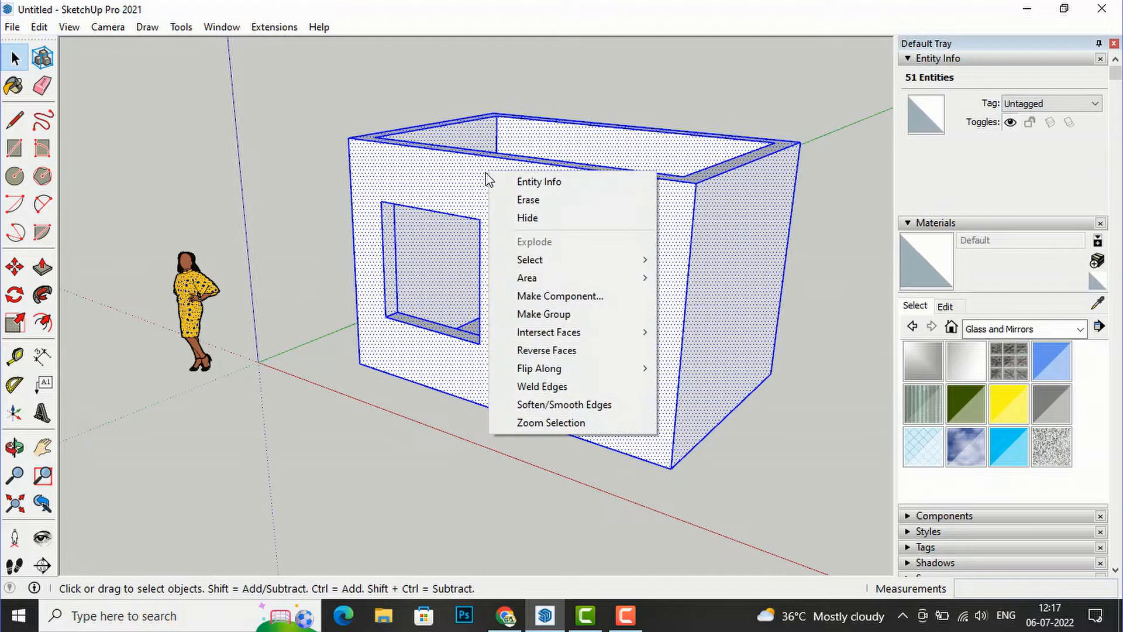
click(542, 314)
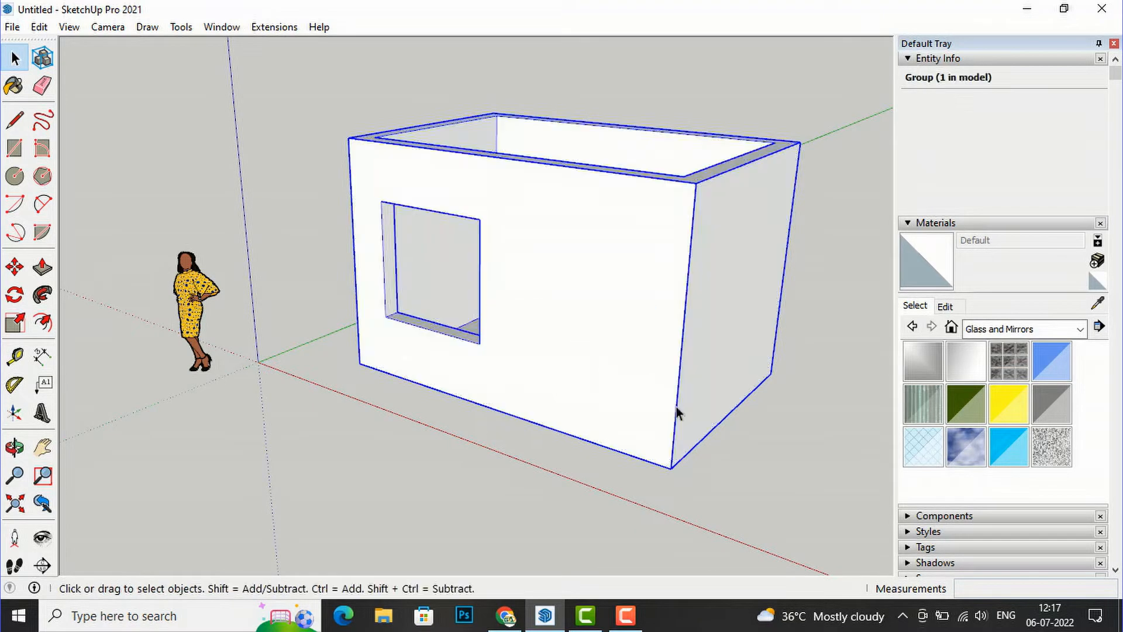
click(400, 481)
Step: Draw a 5' by 5' rectangle from corner to corner across the outside of the window opening
scroll(389, 316, up, 3)
scroll(389, 280, up, 2)
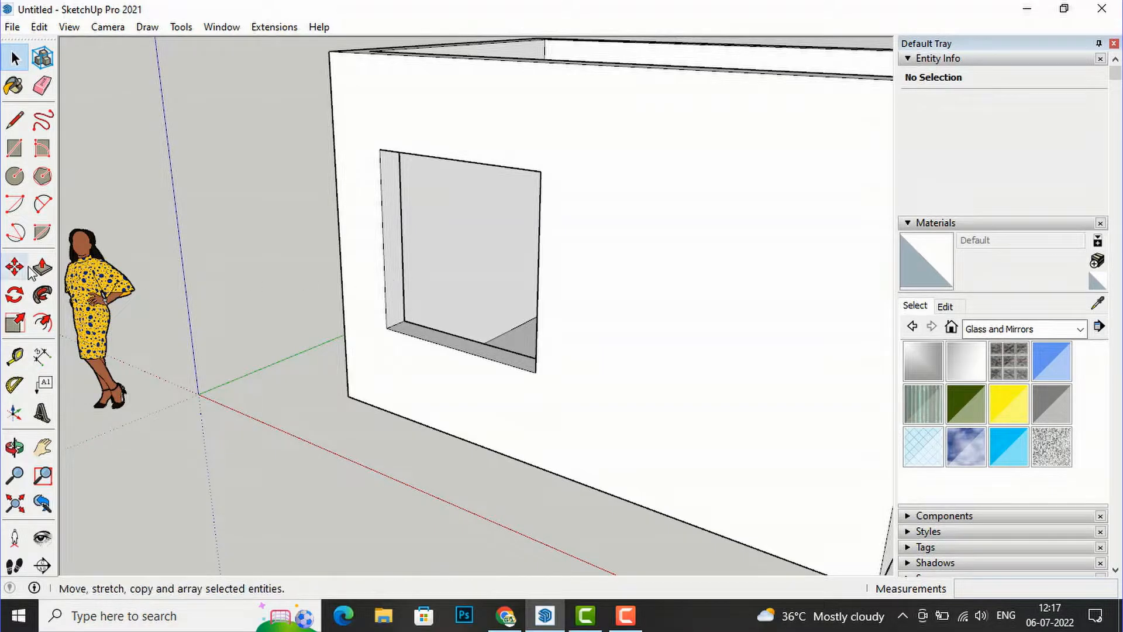
click(14, 148)
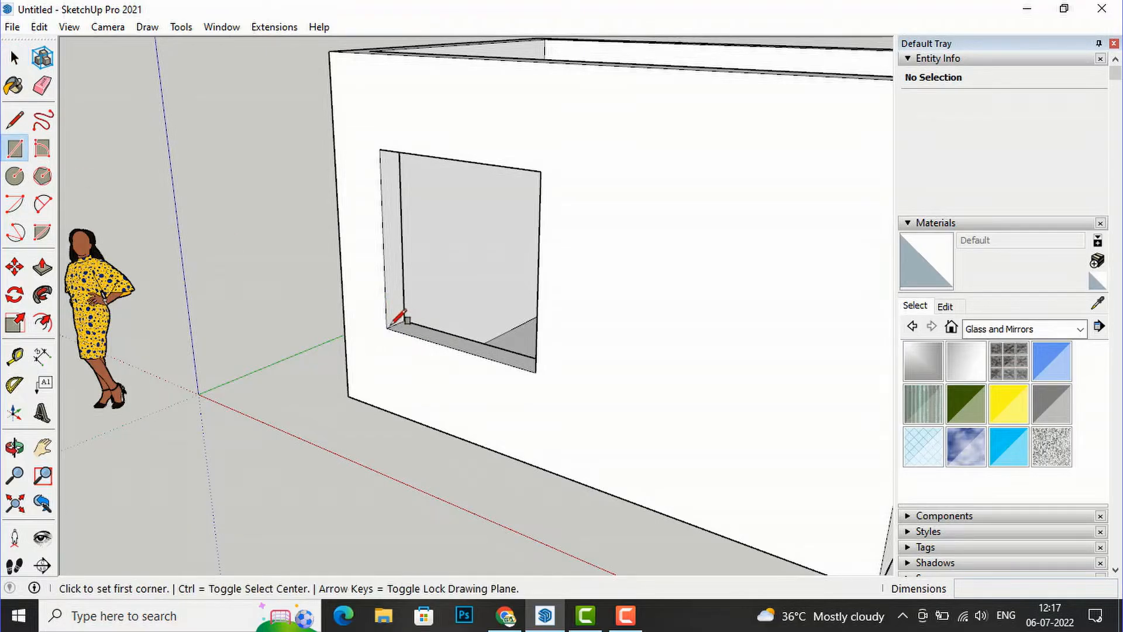
click(386, 327)
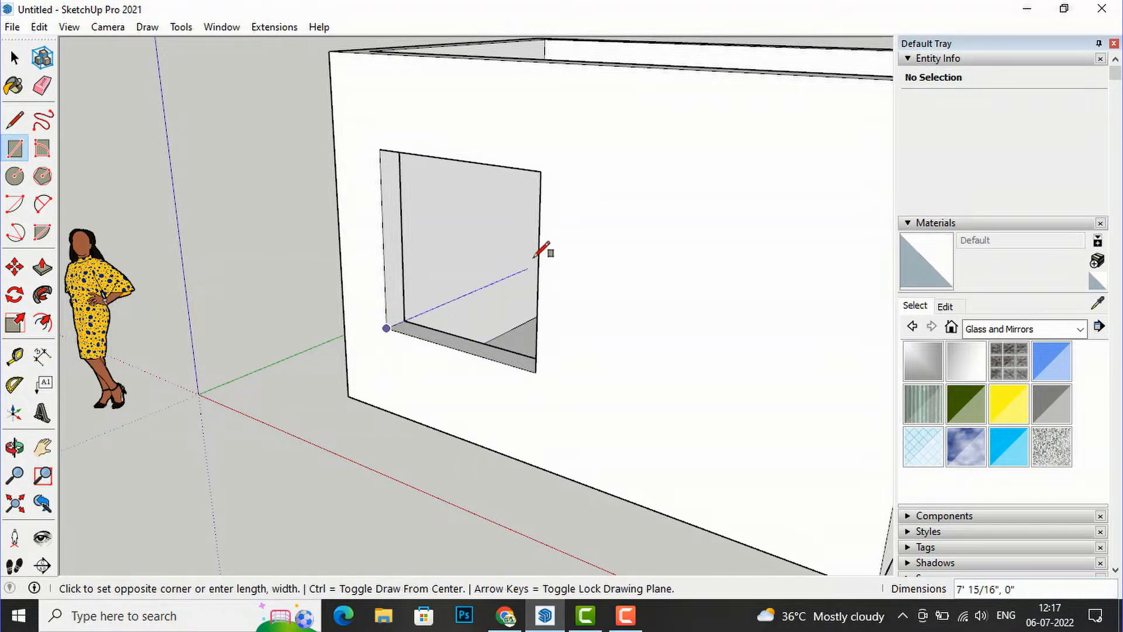
click(539, 170)
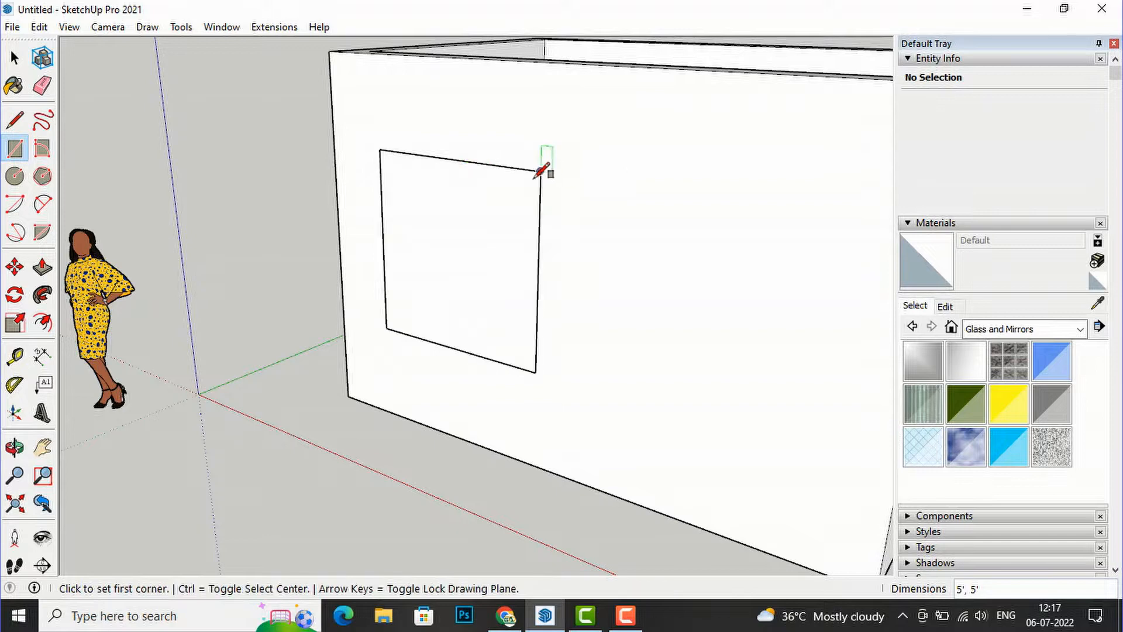
click(42, 266)
click(444, 268)
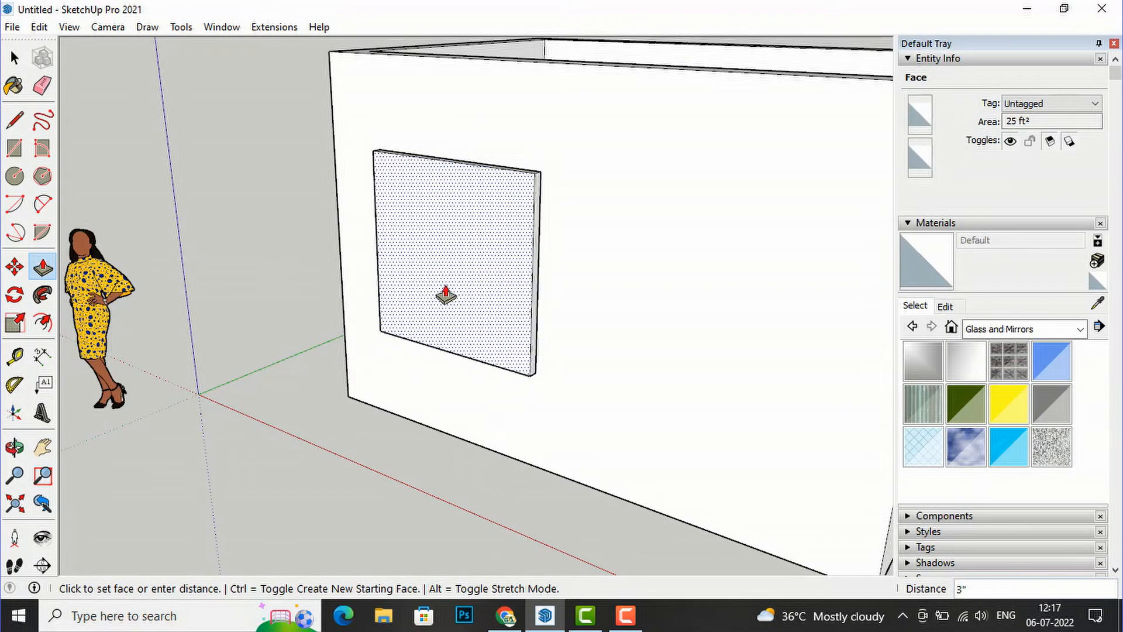
key(Escape)
Step: From inside the room, Push/Pull the window panel inward about 9 5/16" to fill the wall's depth
key(o)
drag(714, 206, 396, 294)
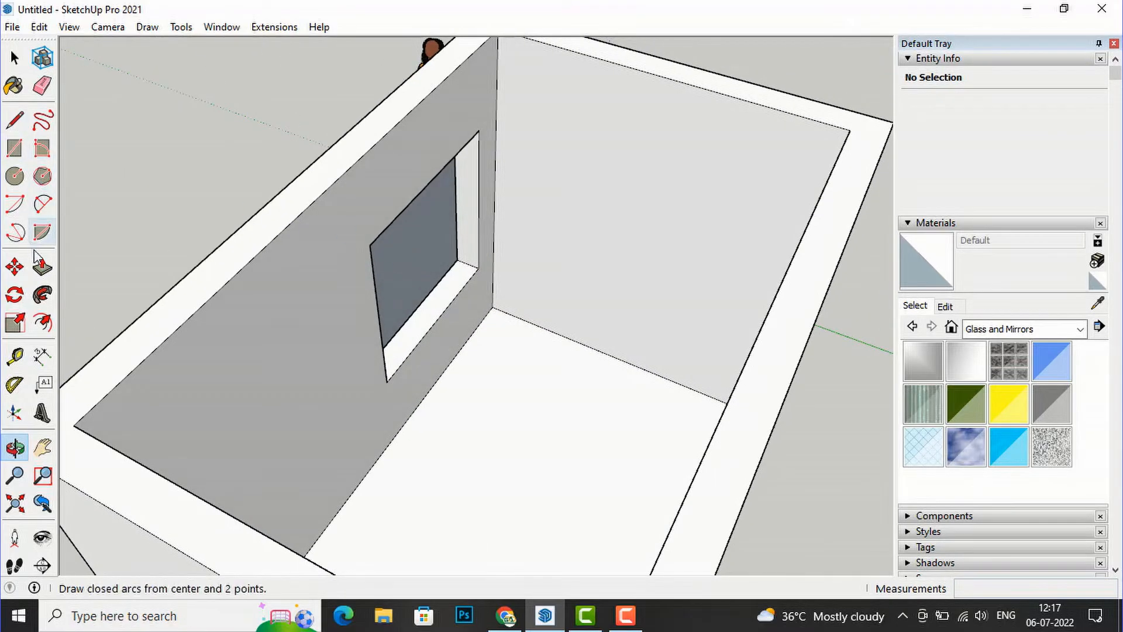
click(42, 267)
click(424, 248)
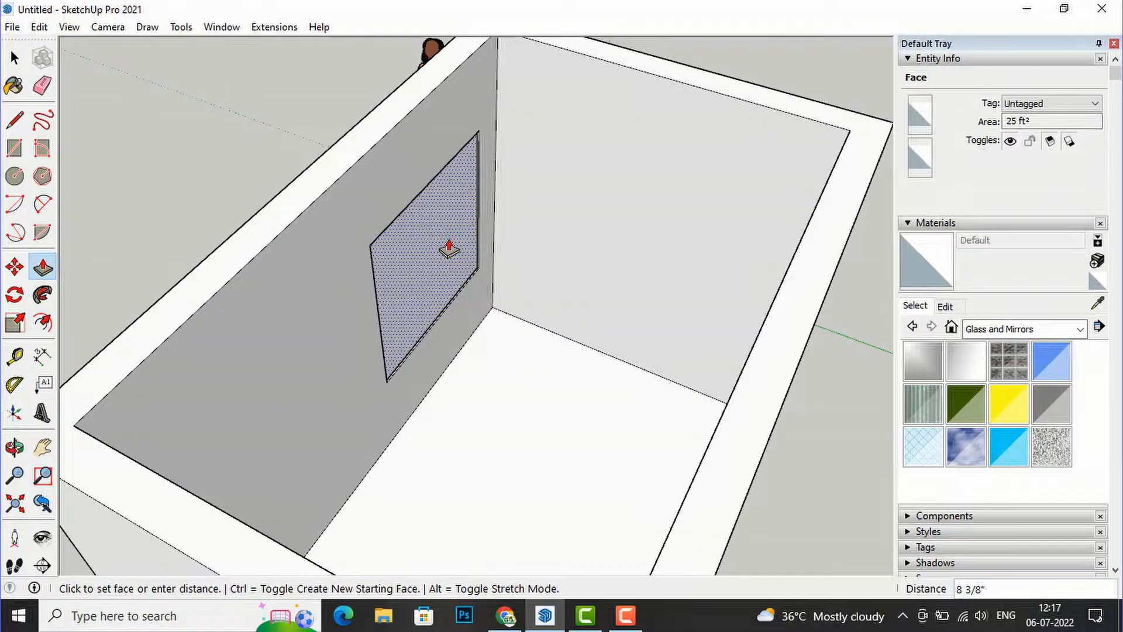
scroll(449, 249, up, 2)
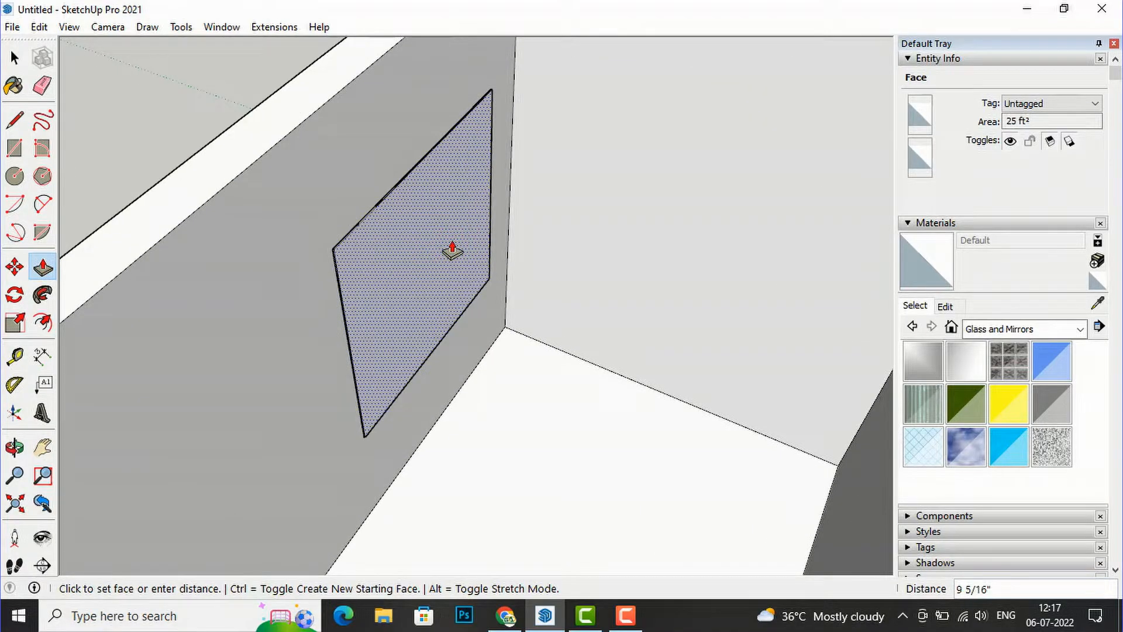
key(Escape)
Step: Offset the window panel's outer face inward to outline a narrow frame border
key(o)
drag(311, 282, 914, 113)
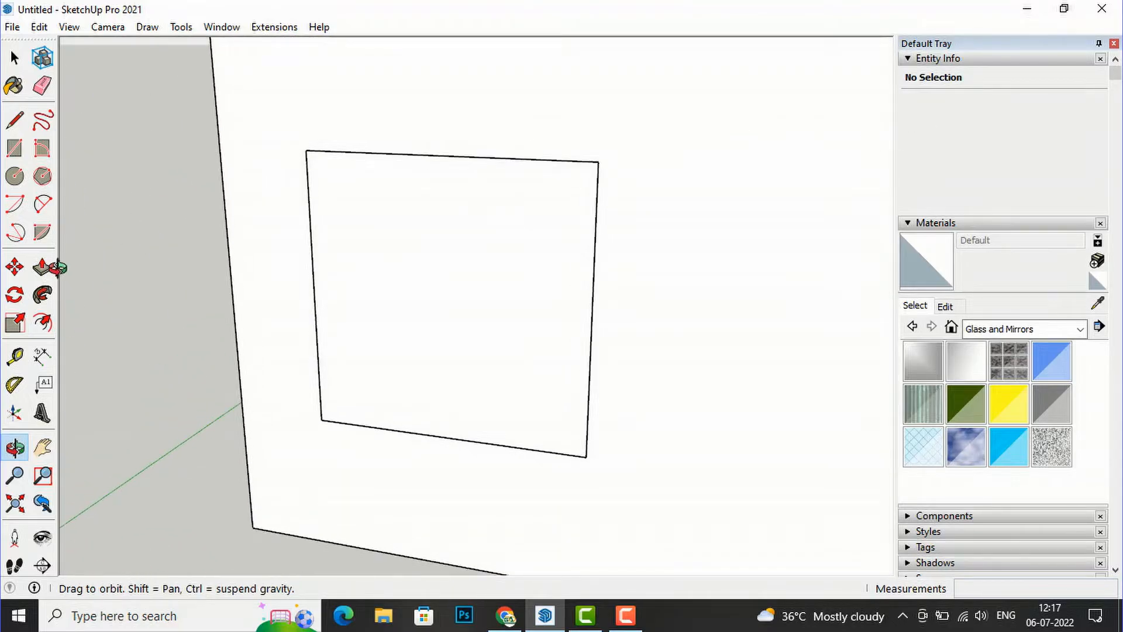
click(46, 325)
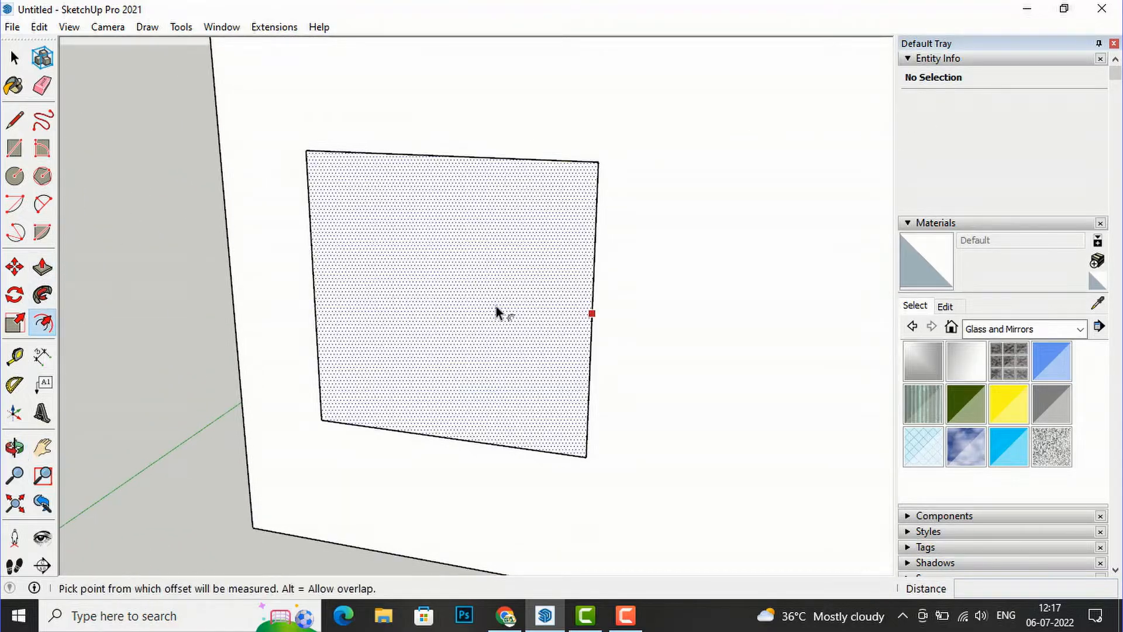
click(460, 321)
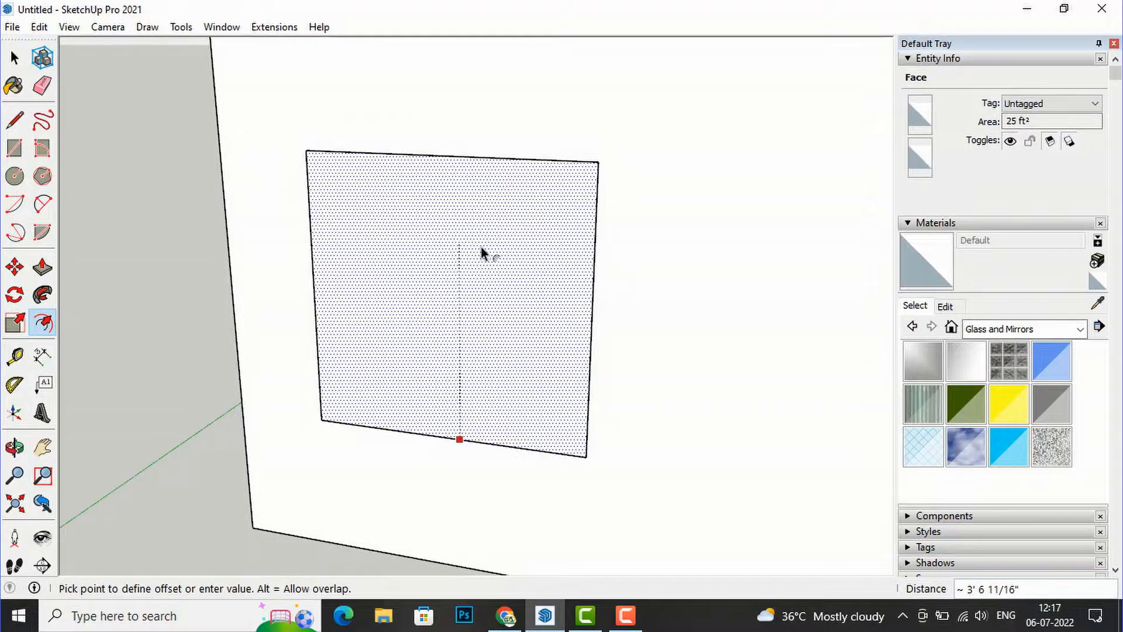
click(552, 436)
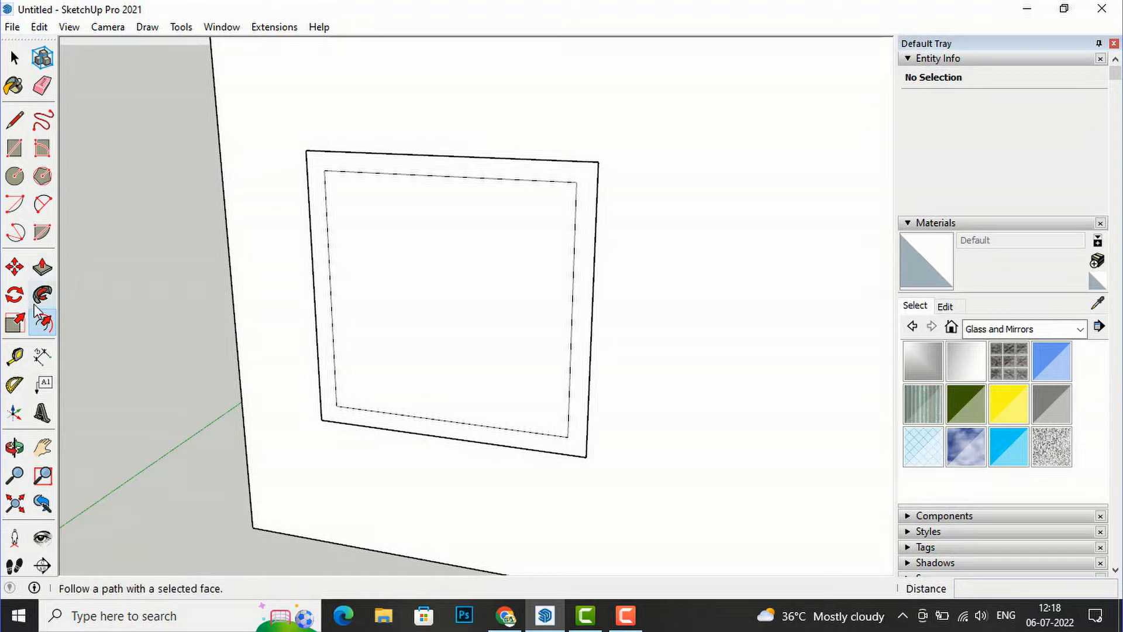
Step: Push the panel's inner face back 9 5/16" to hollow out the window frame
click(42, 267)
click(495, 374)
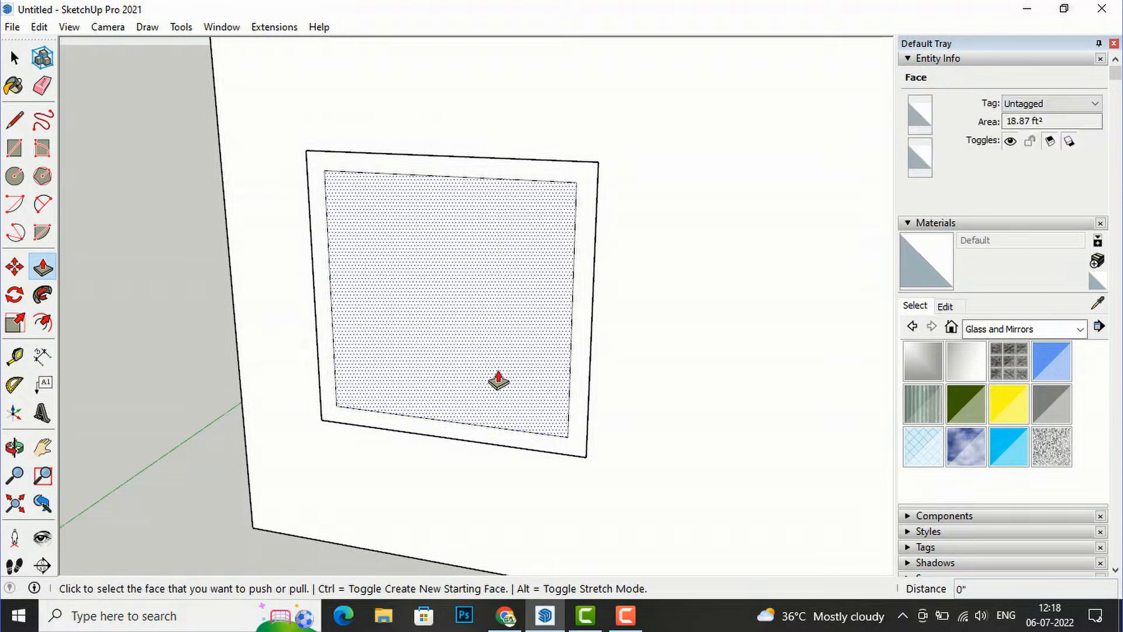
click(498, 380)
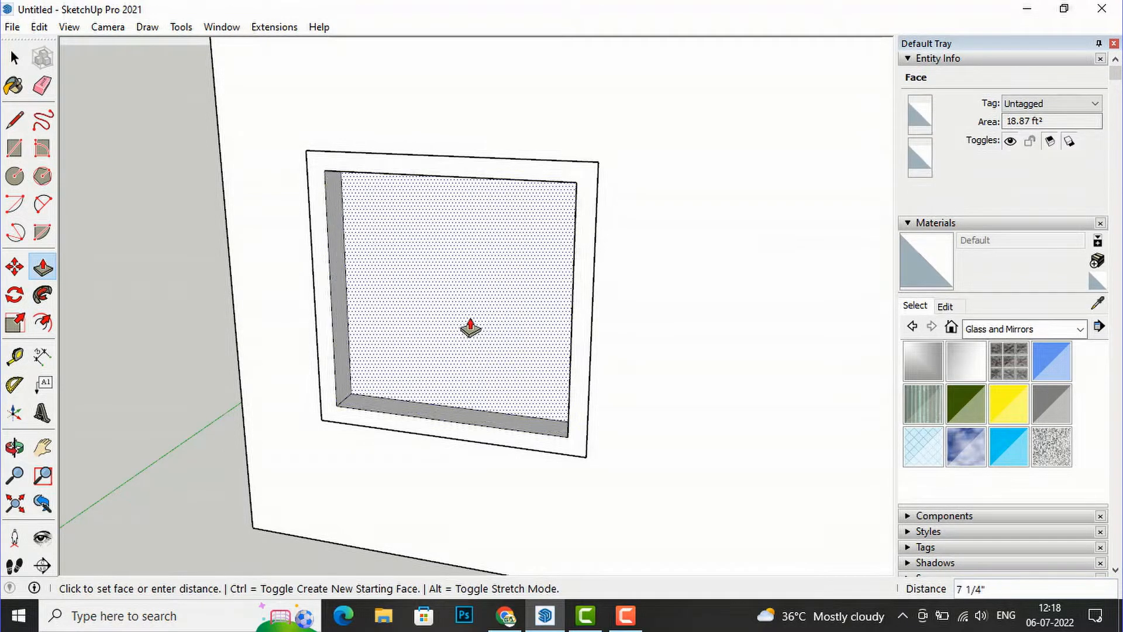
click(441, 241)
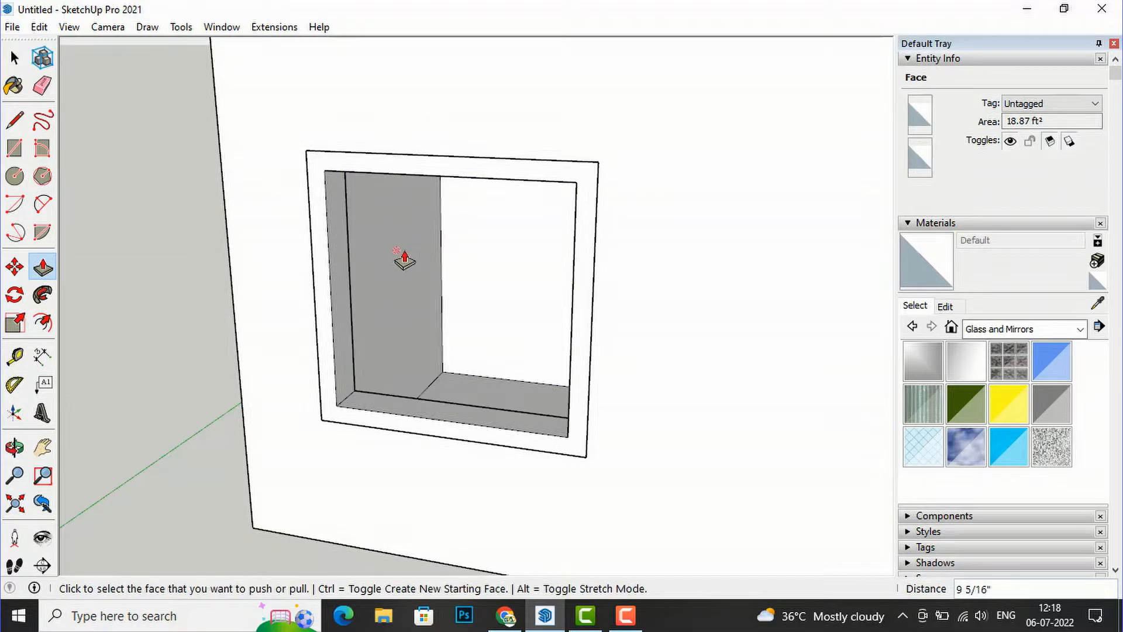
Step: Select the whole window frame with all its connected faces and edges and make it a group
key(o)
middle_drag(663, 282, 536, 359)
click(15, 58)
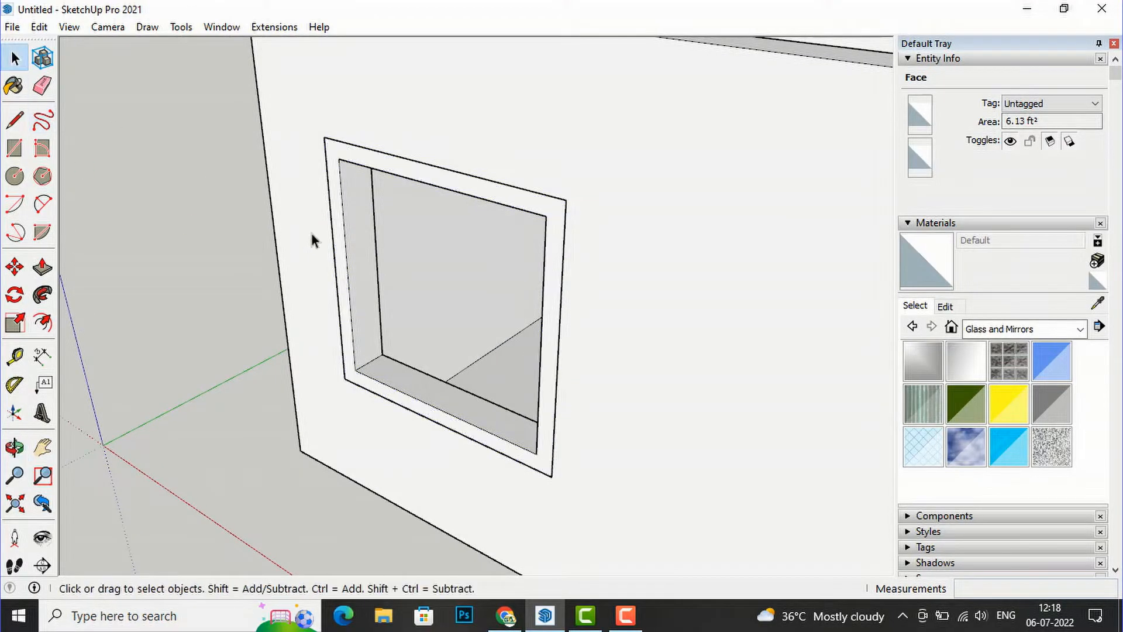
triple_click(344, 238)
right_click(345, 238)
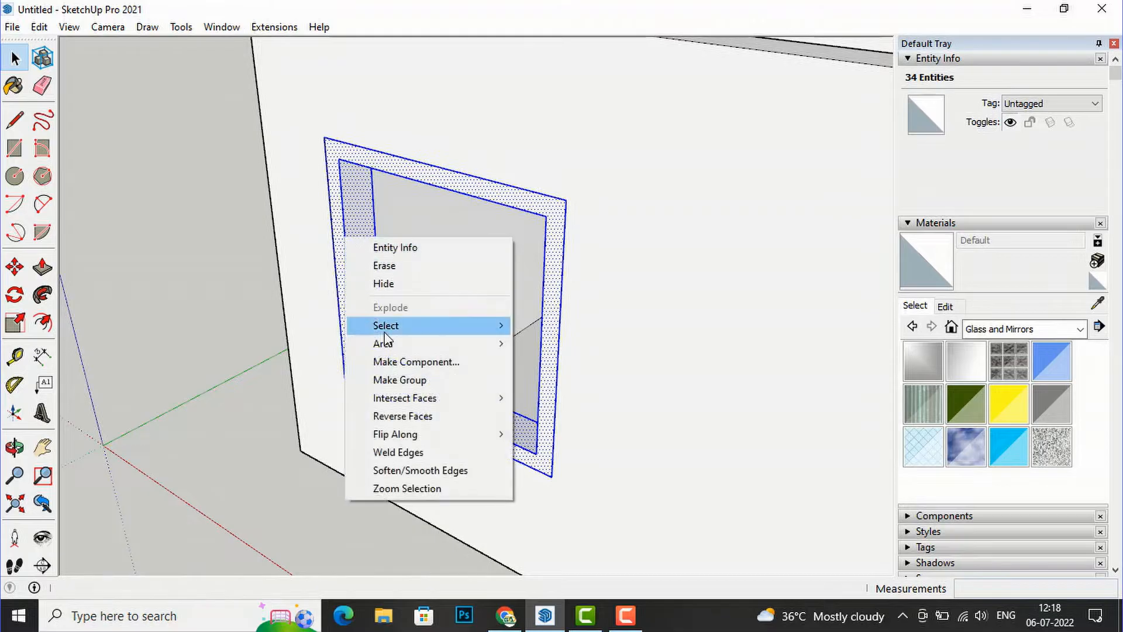
click(398, 380)
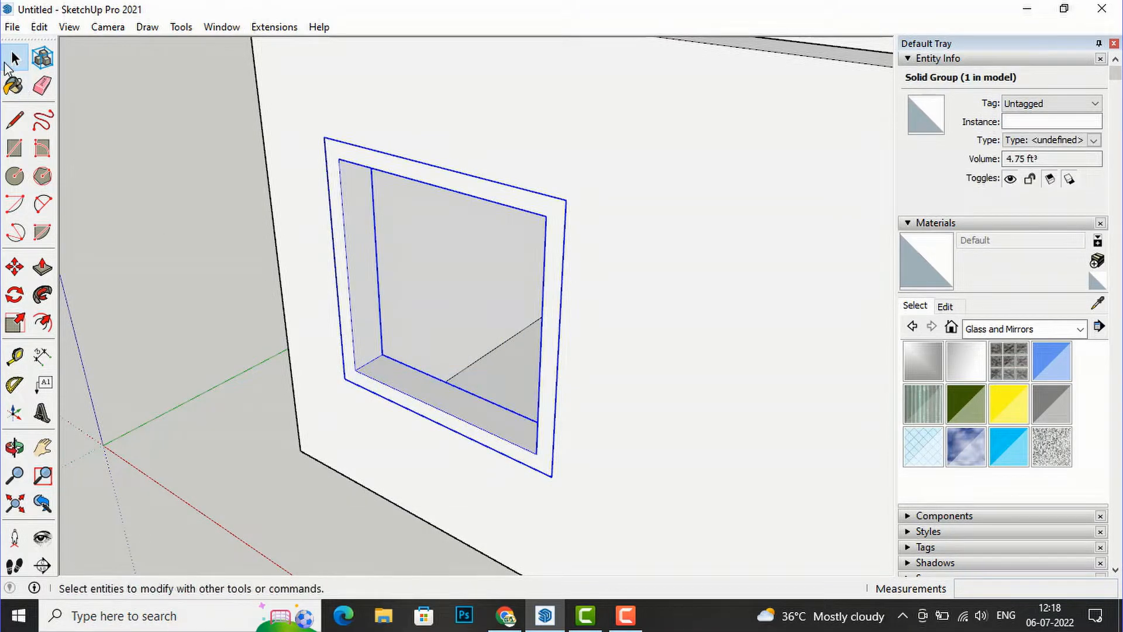
click(251, 293)
Step: Draw a rectangle about 4' 4 1/8" by 3' 11 1/2" across the frame's inner opening, from corner to opposite corner
scroll(307, 381, down, 5)
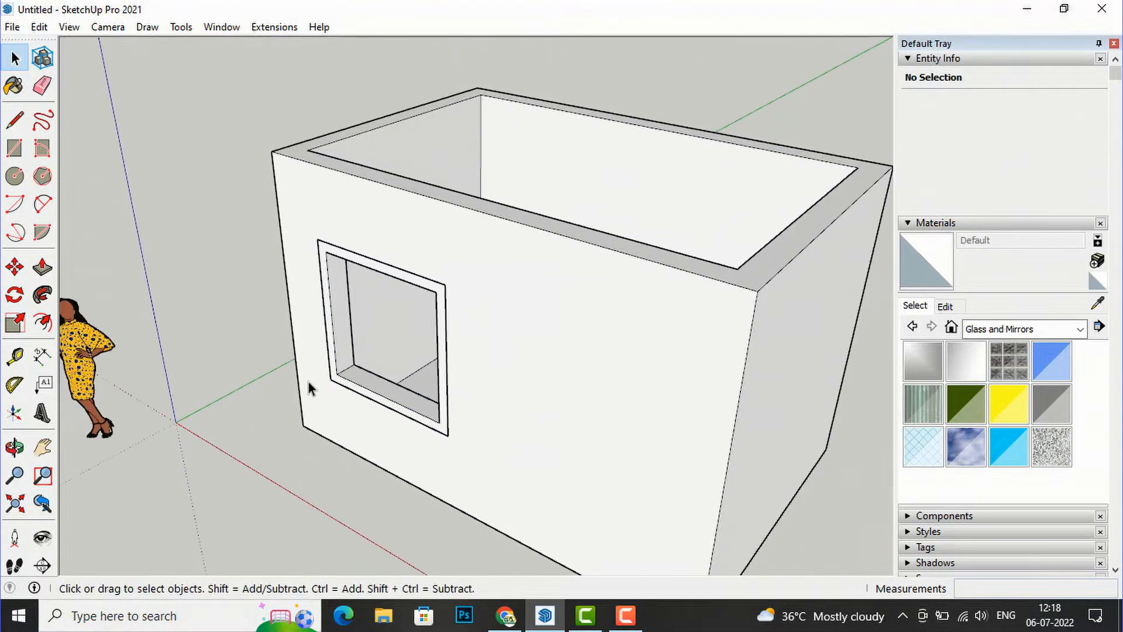
middle_drag(328, 394, 358, 298)
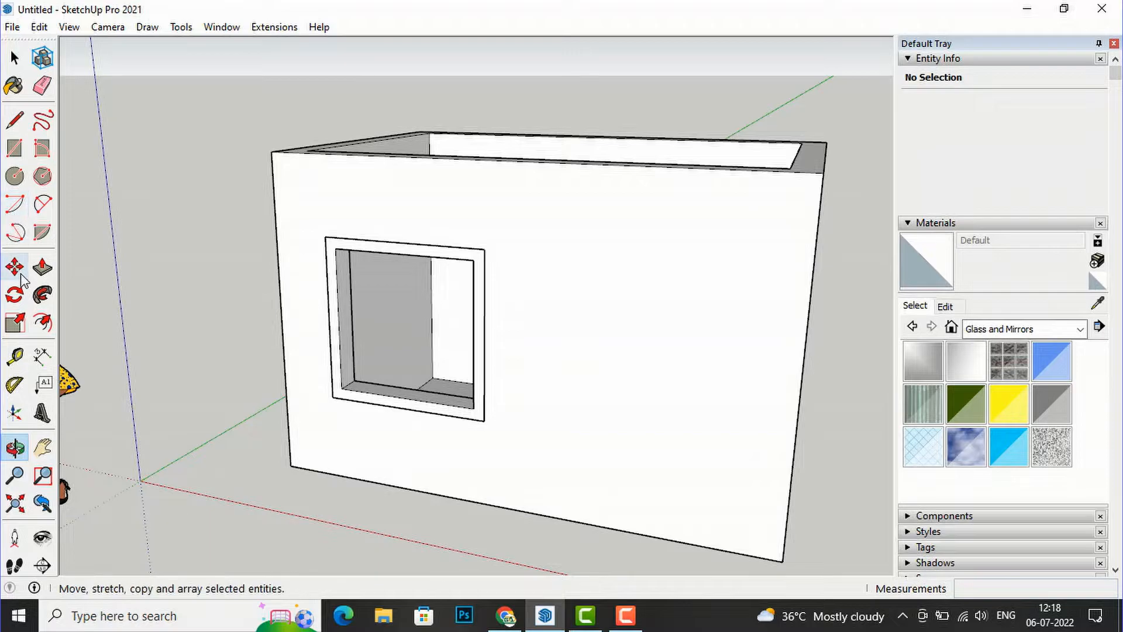
click(15, 148)
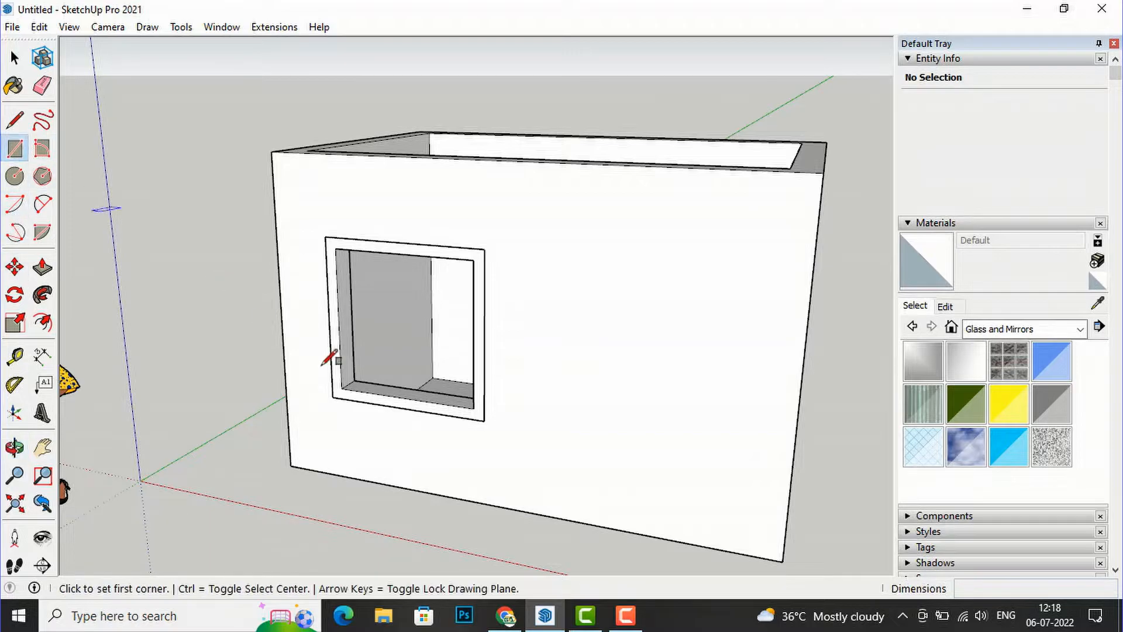
click(474, 408)
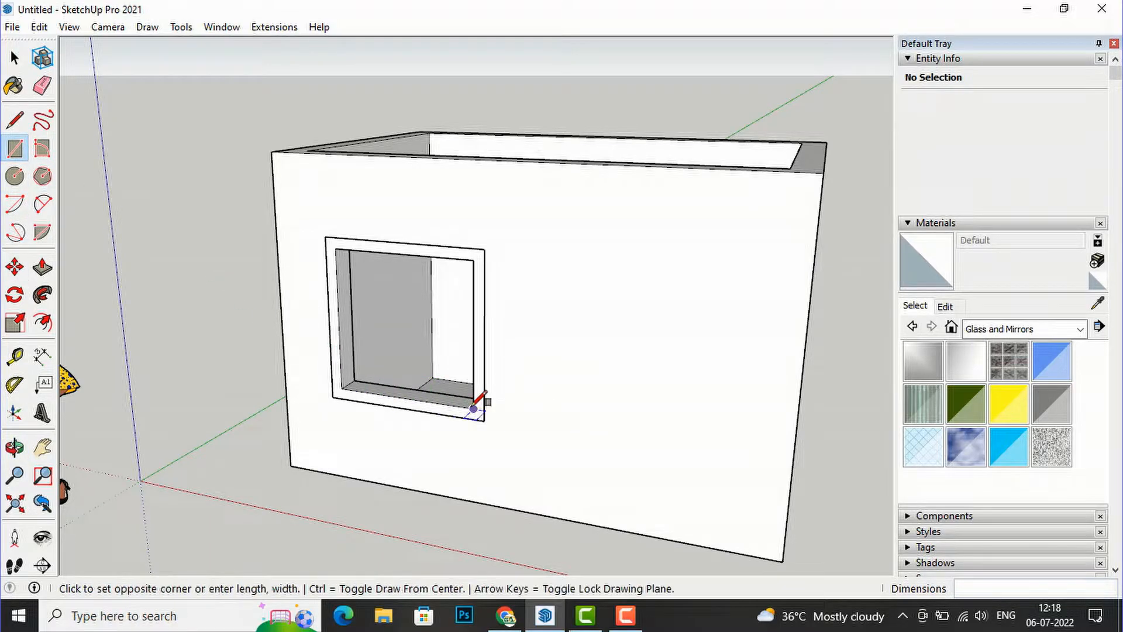
click(336, 249)
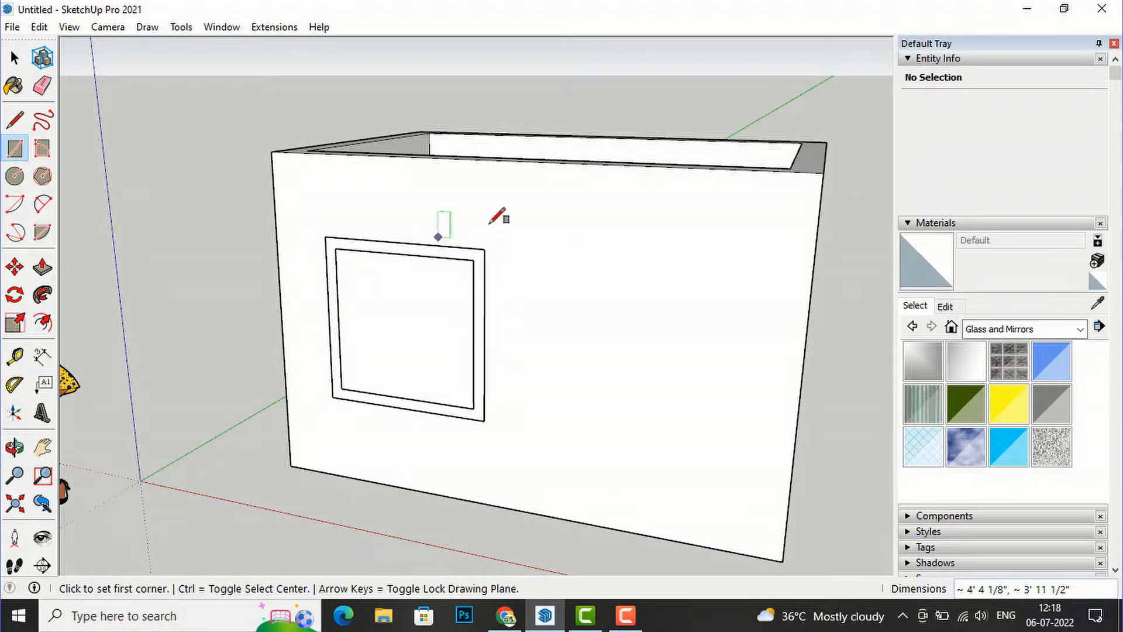
Step: From inside the room, select the new pane face with its edges and make it a group
click(9, 61)
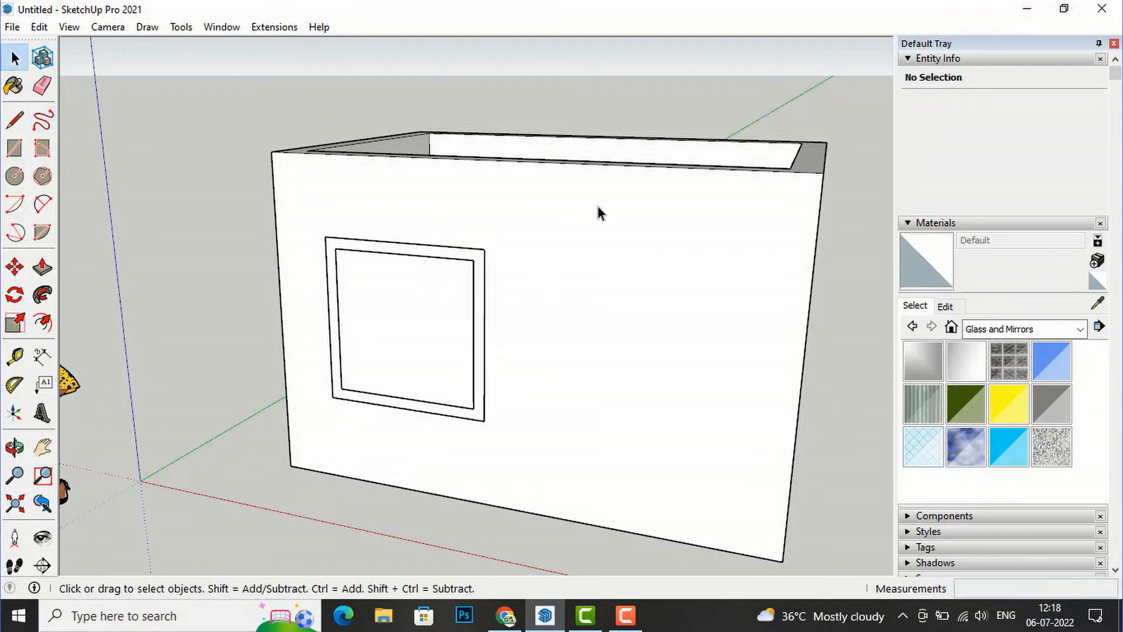
middle_drag(598, 206, 328, 409)
middle_drag(41, 356, 5, 306)
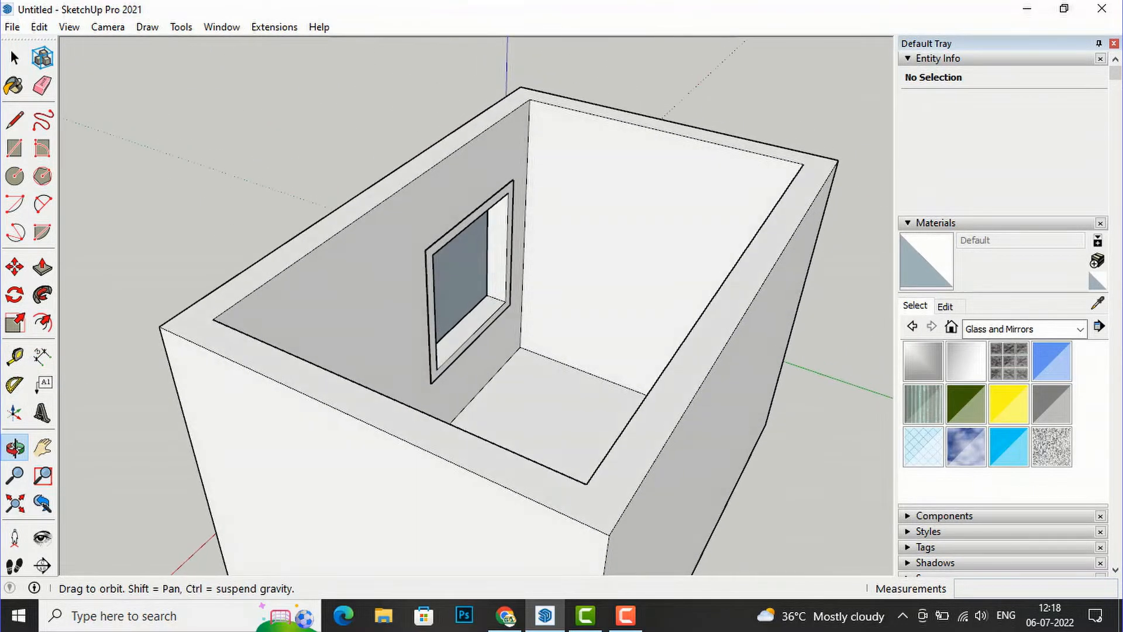
click(12, 60)
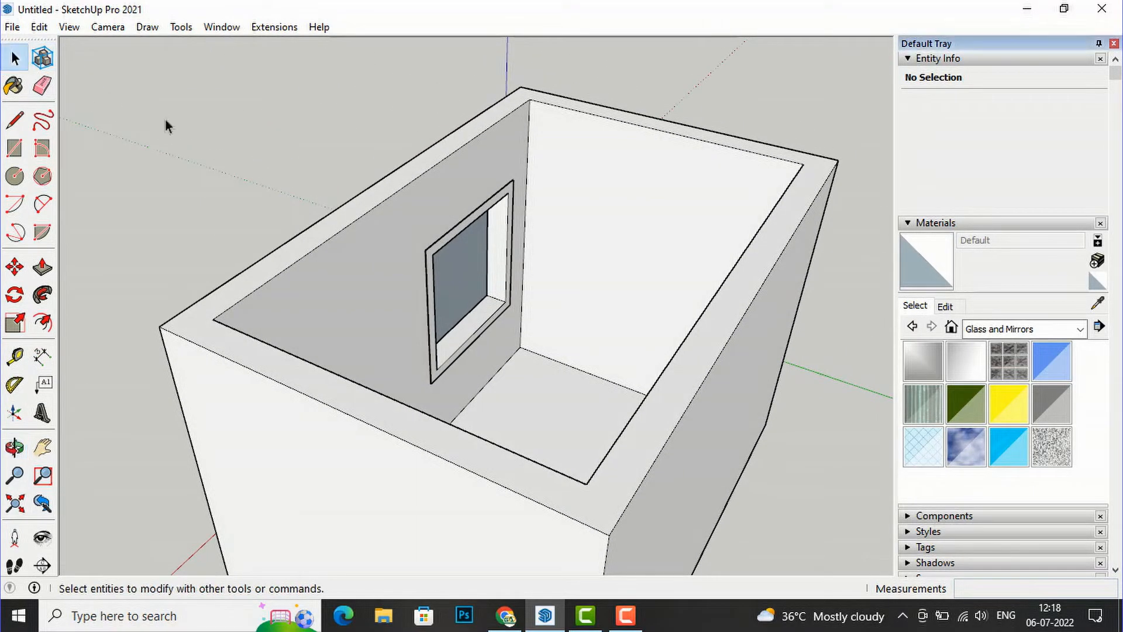
double_click(471, 259)
right_click(470, 261)
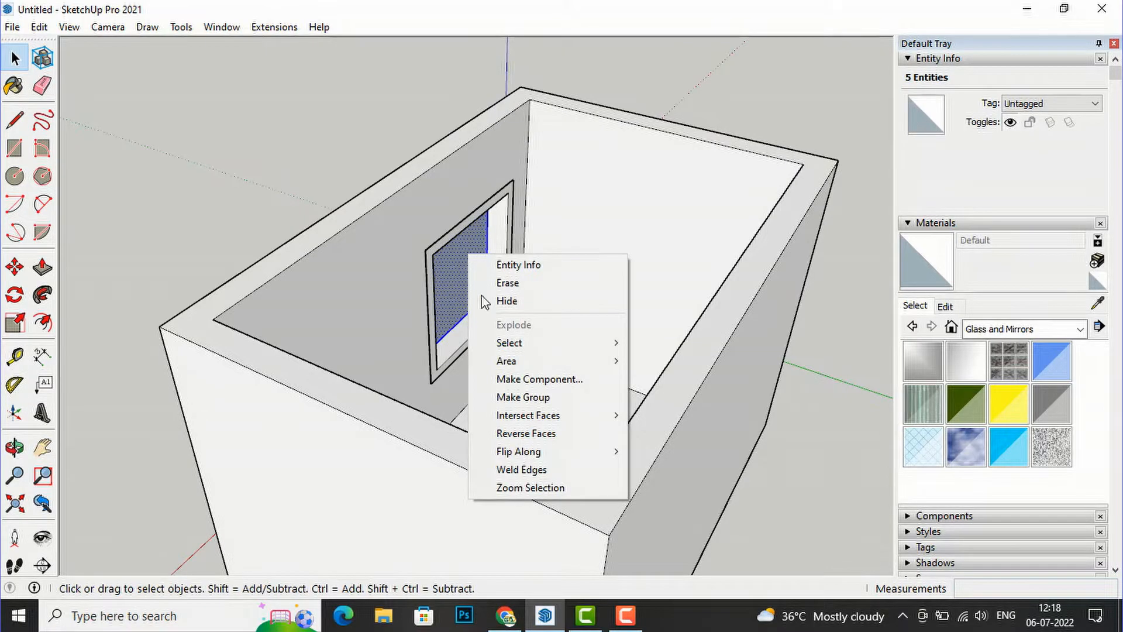
click(526, 397)
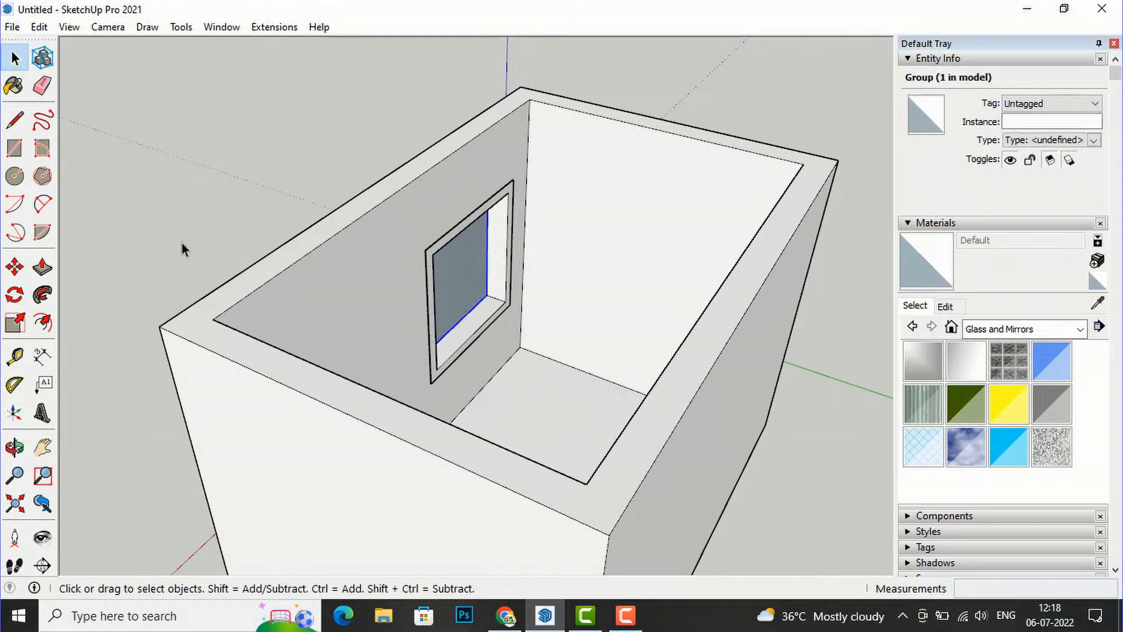
Step: Move the pane group inward about 4 11/16" to the midpoint of the window frame's depth
click(19, 273)
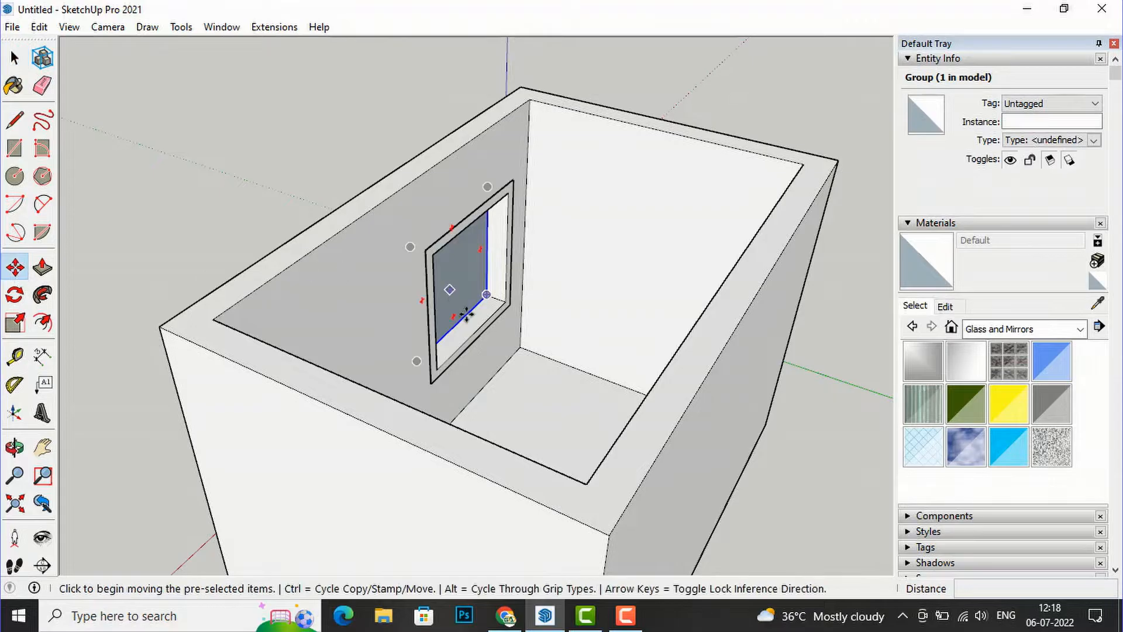
scroll(468, 295, up, 5)
click(502, 272)
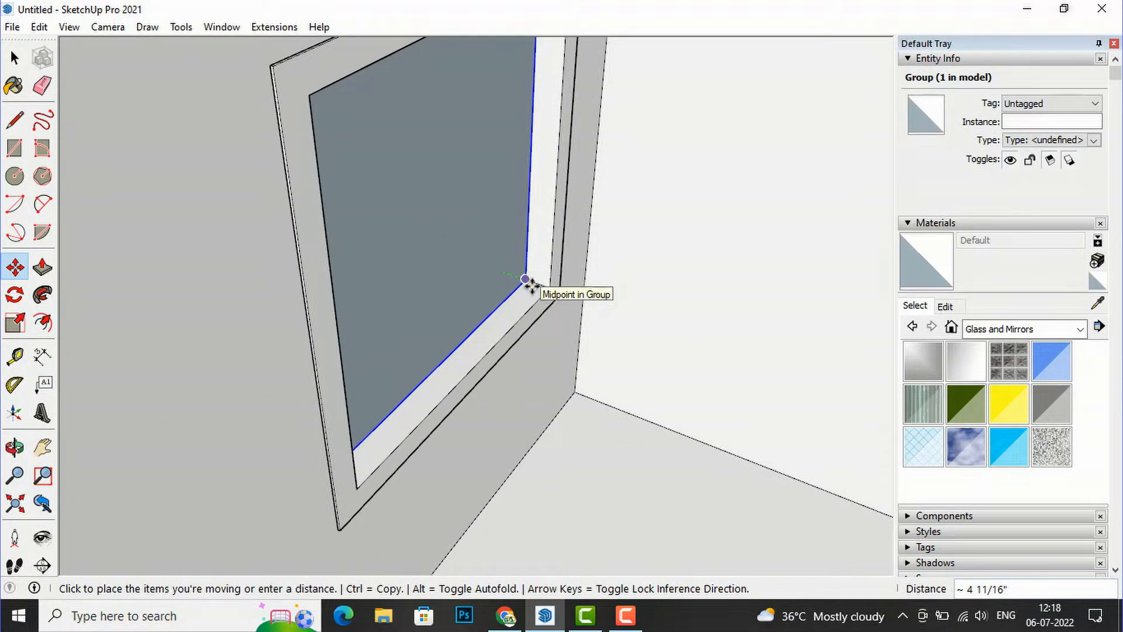
click(528, 282)
middle_drag(339, 453, 527, 487)
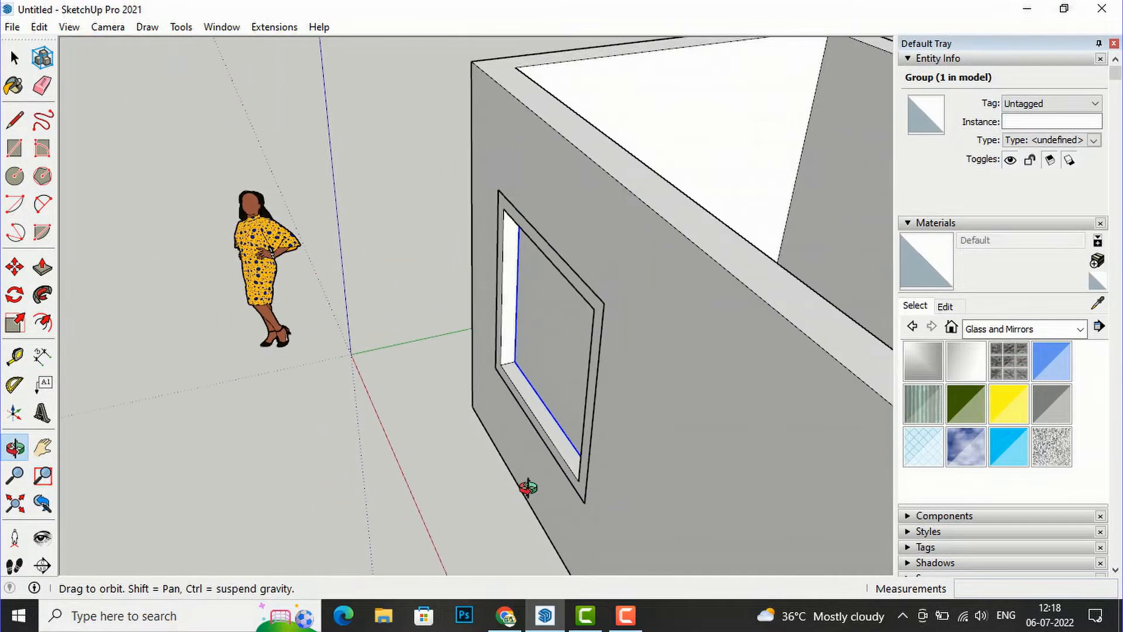
mouse_move(454, 454)
middle_down()
mouse_move(813, 421)
mouse_move(618, 353)
mouse_move(659, 388)
mouse_move(883, 410)
middle_up()
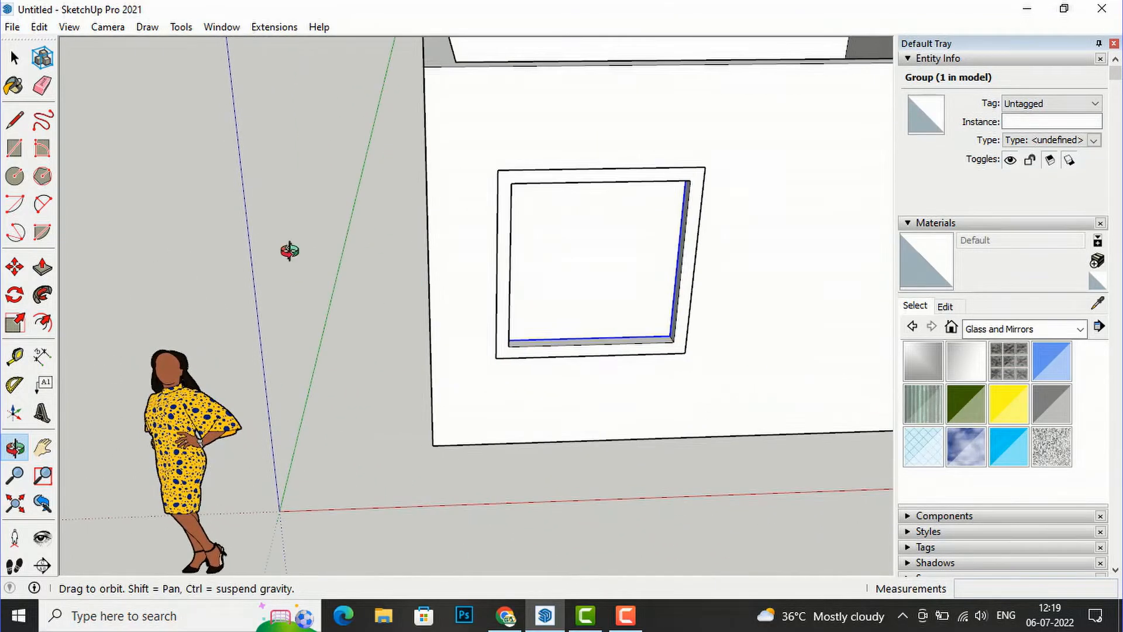
Step: Paint the window frame with the Wood Bamboo material from the Wood collection
click(15, 58)
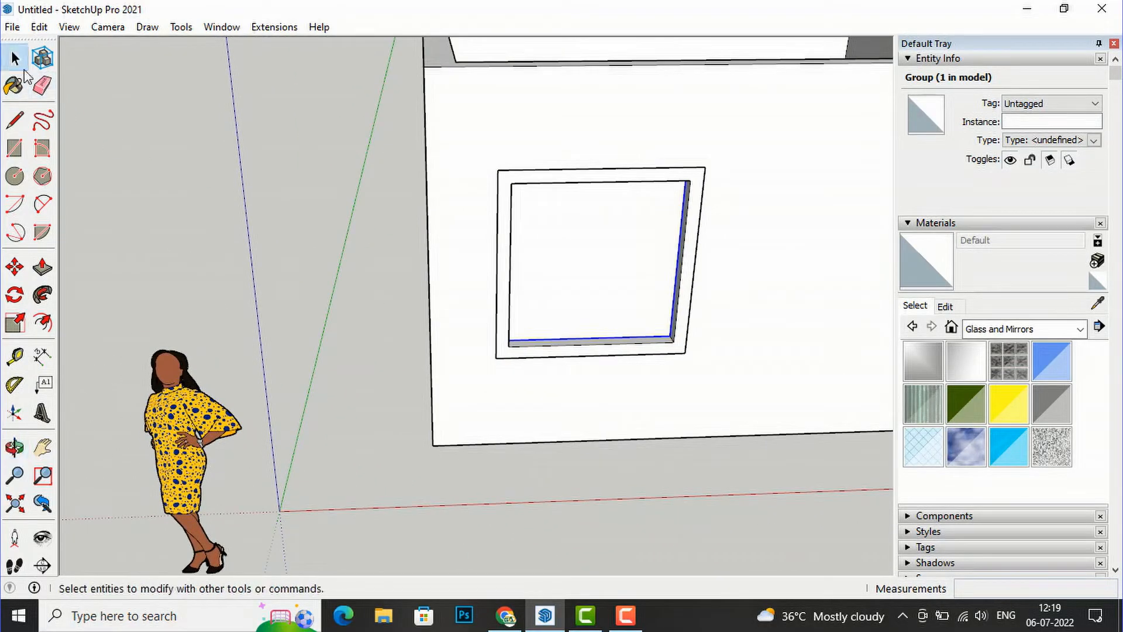
click(409, 394)
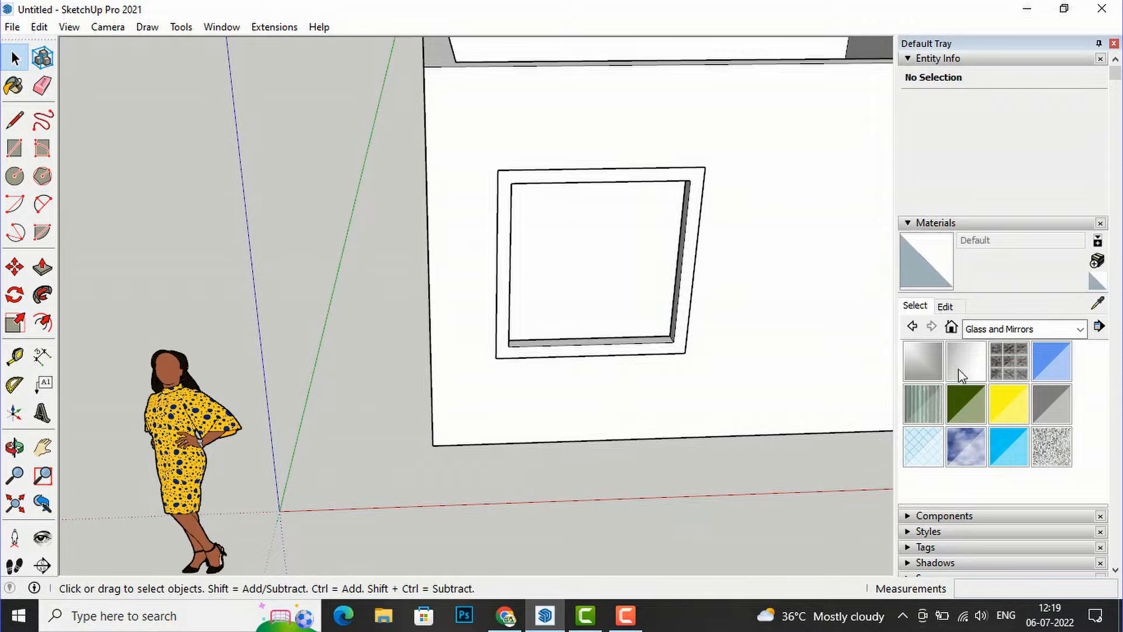
click(1019, 331)
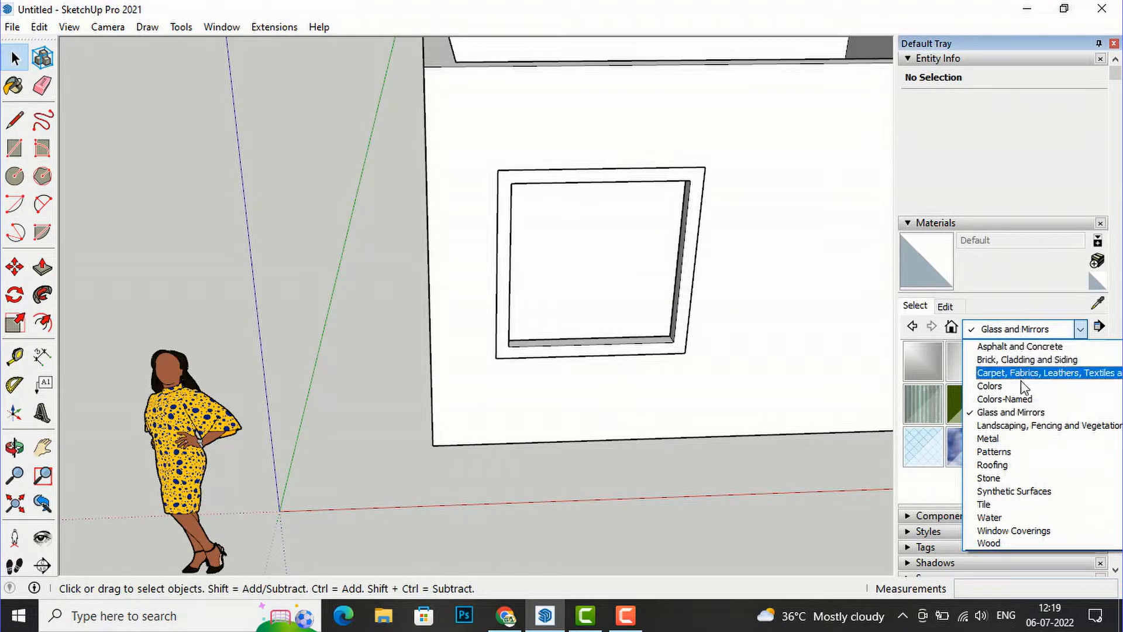
click(1001, 543)
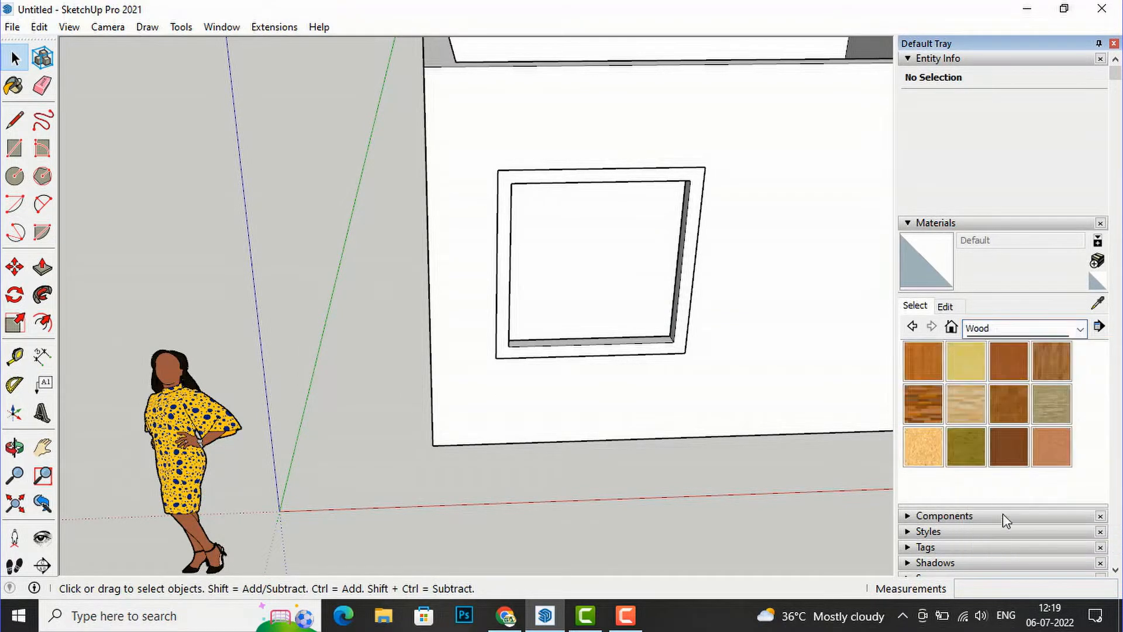
click(925, 361)
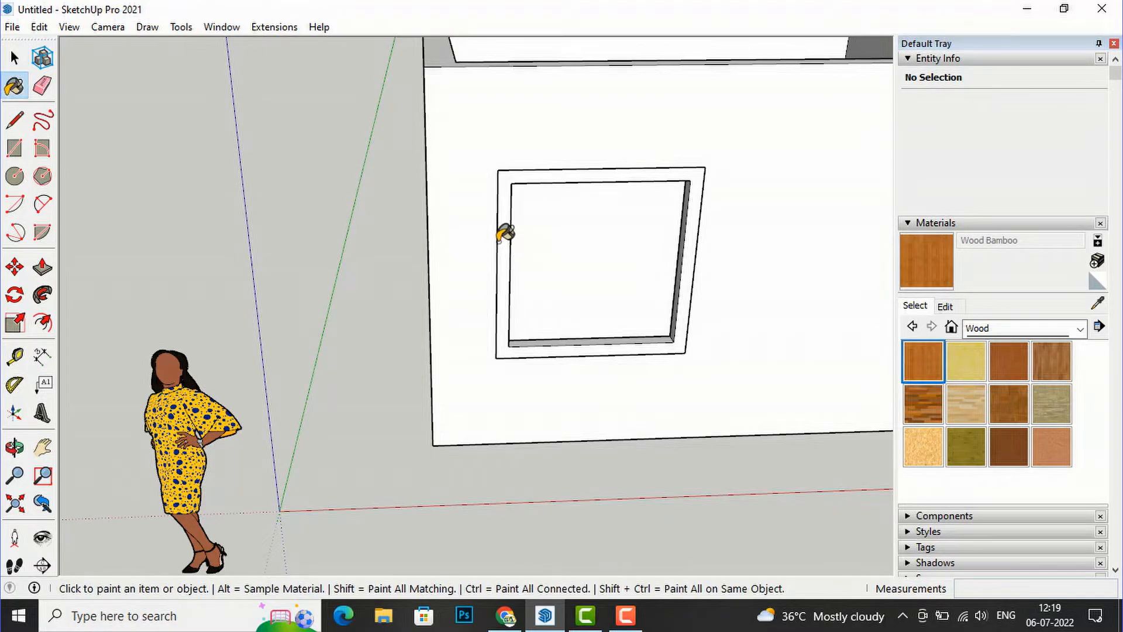
click(504, 231)
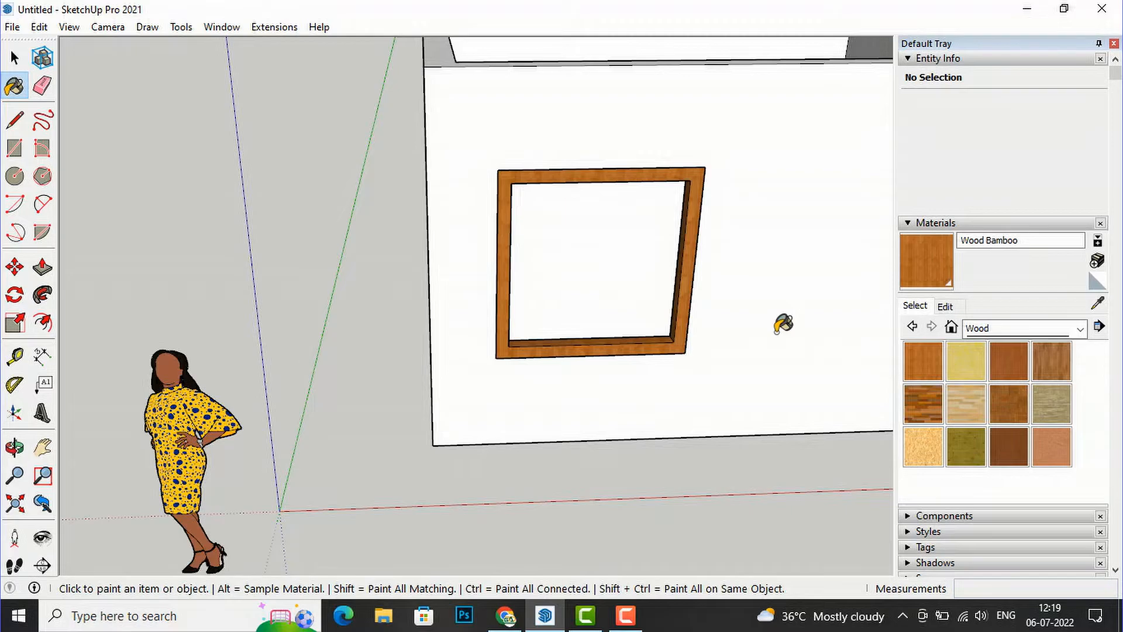
key(o)
drag(782, 282, 444, 288)
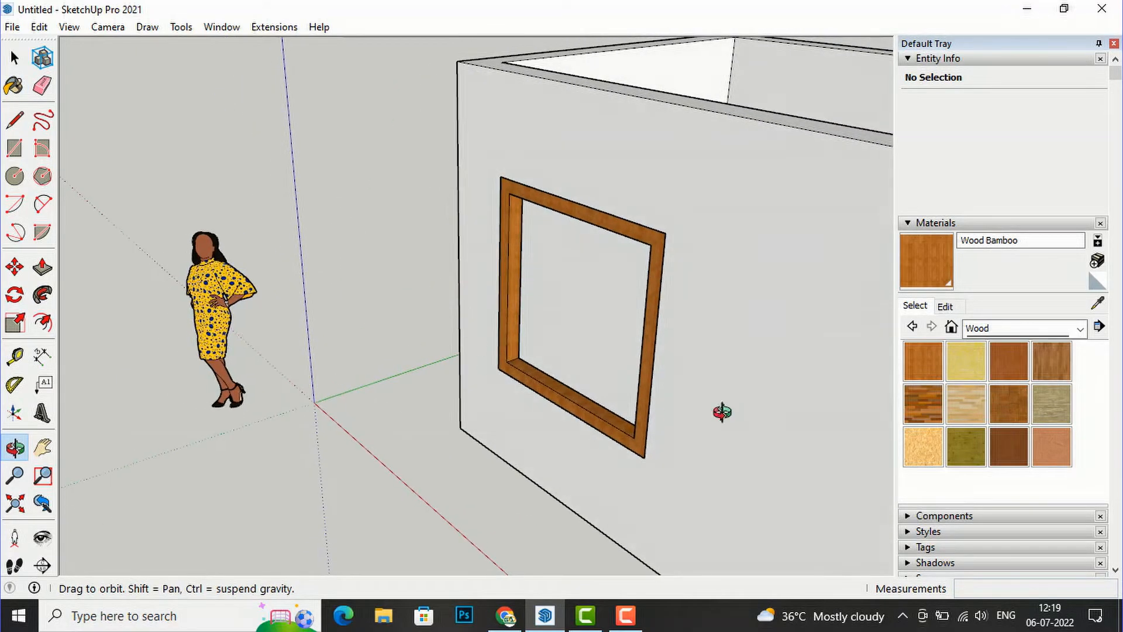
Step: Paint the window pane with Translucent Glass Blue from the Glass and Mirrors collection
click(1081, 333)
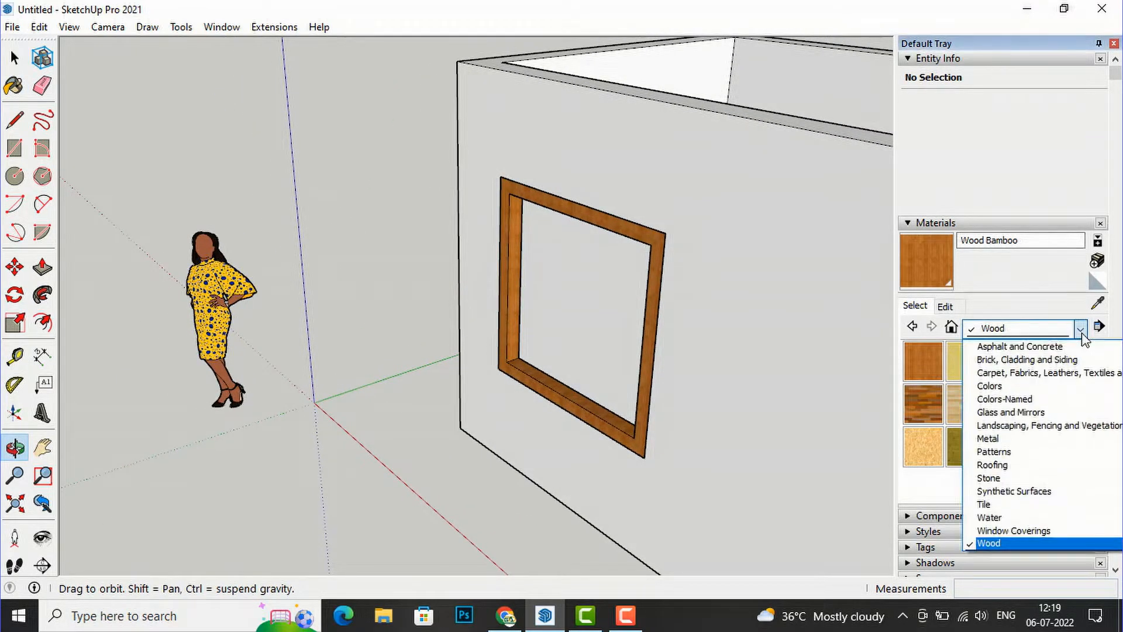
click(1039, 412)
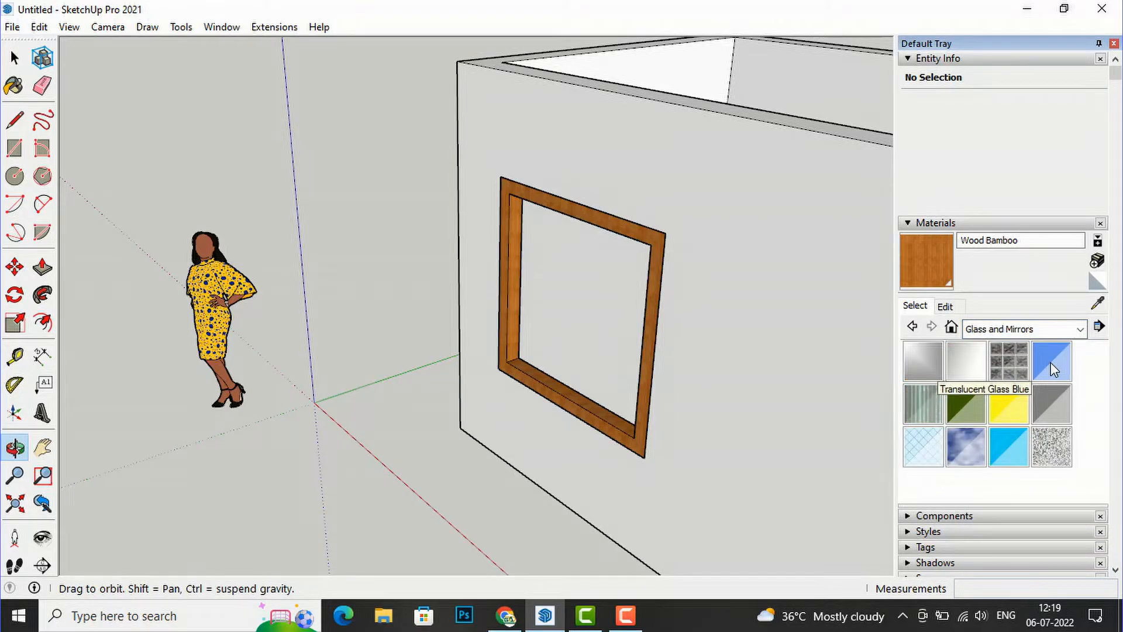
click(1051, 363)
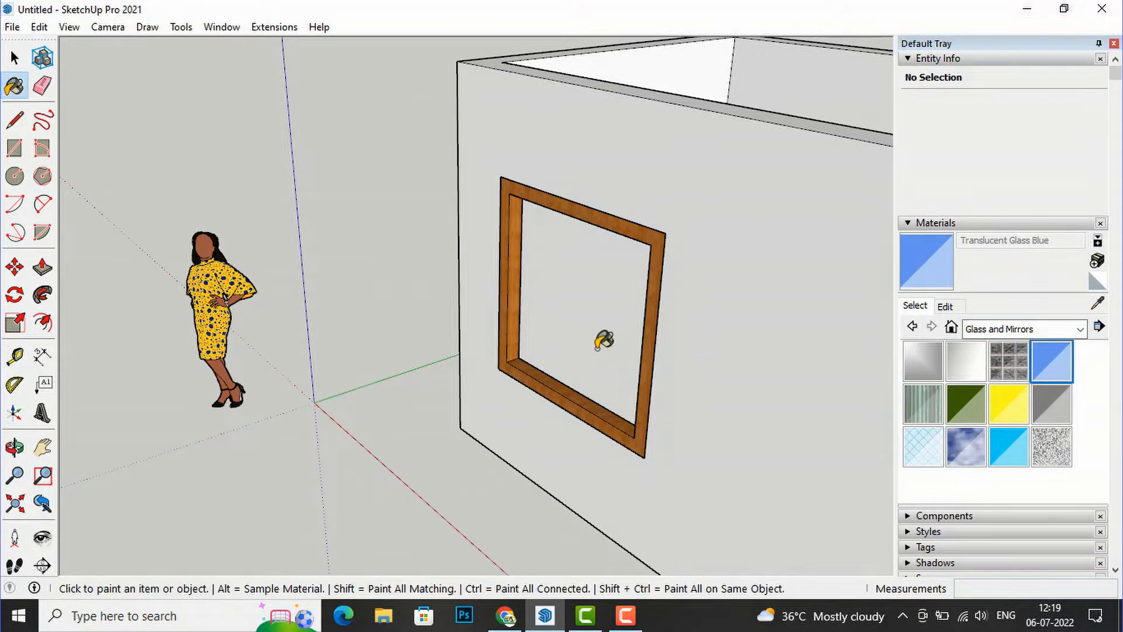
click(610, 334)
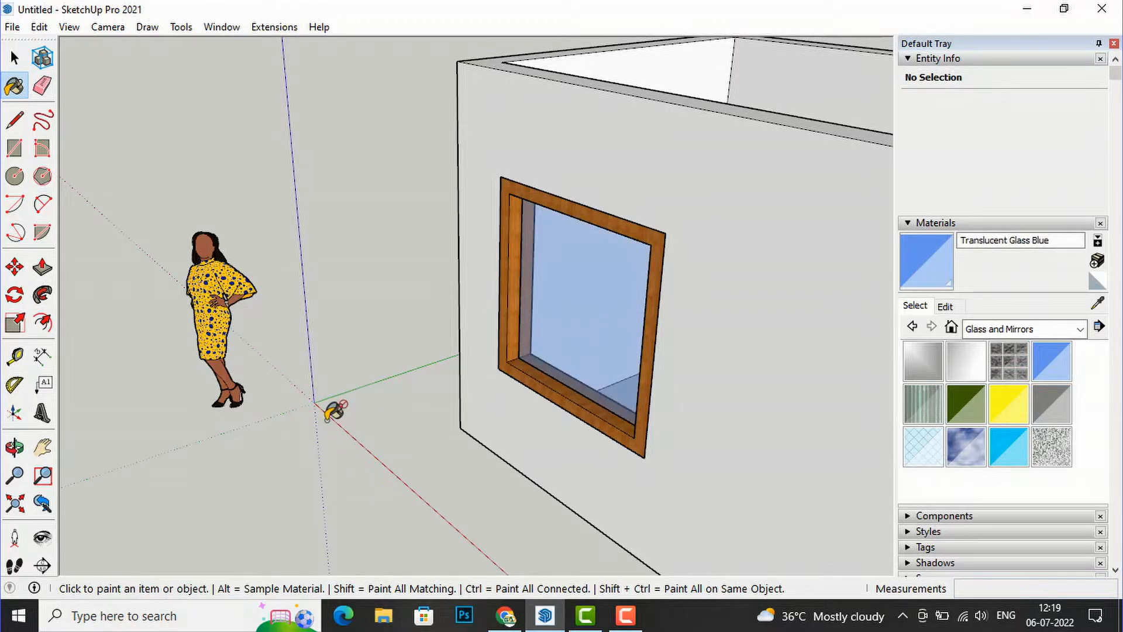
key(o)
mouse_move(376, 338)
mouse_down()
mouse_move(350, 389)
mouse_move(516, 370)
mouse_move(205, 350)
mouse_move(584, 415)
mouse_move(1030, 276)
mouse_move(661, 319)
mouse_move(760, 356)
mouse_move(877, 308)
mouse_move(779, 263)
mouse_move(533, 296)
mouse_move(409, 358)
mouse_move(396, 378)
mouse_move(281, 396)
mouse_move(571, 381)
mouse_move(824, 333)
mouse_move(799, 281)
mouse_move(559, 278)
mouse_move(393, 381)
mouse_move(127, 357)
mouse_up()
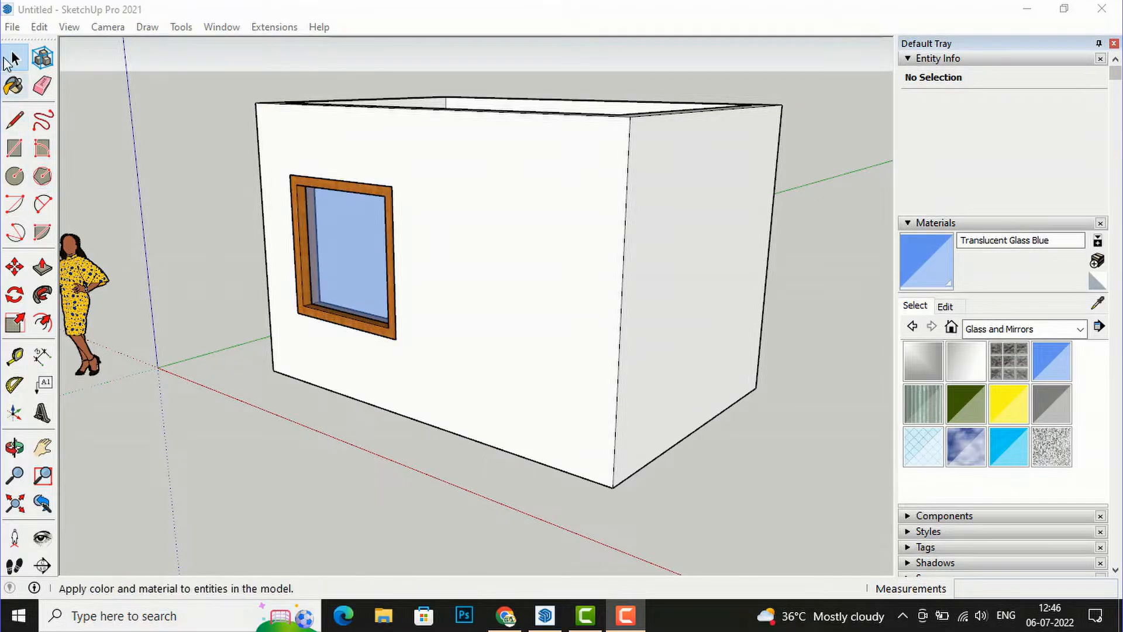
Step: Clear the window selection and open the room's wall group for editing, facing the wall with the window
click(398, 329)
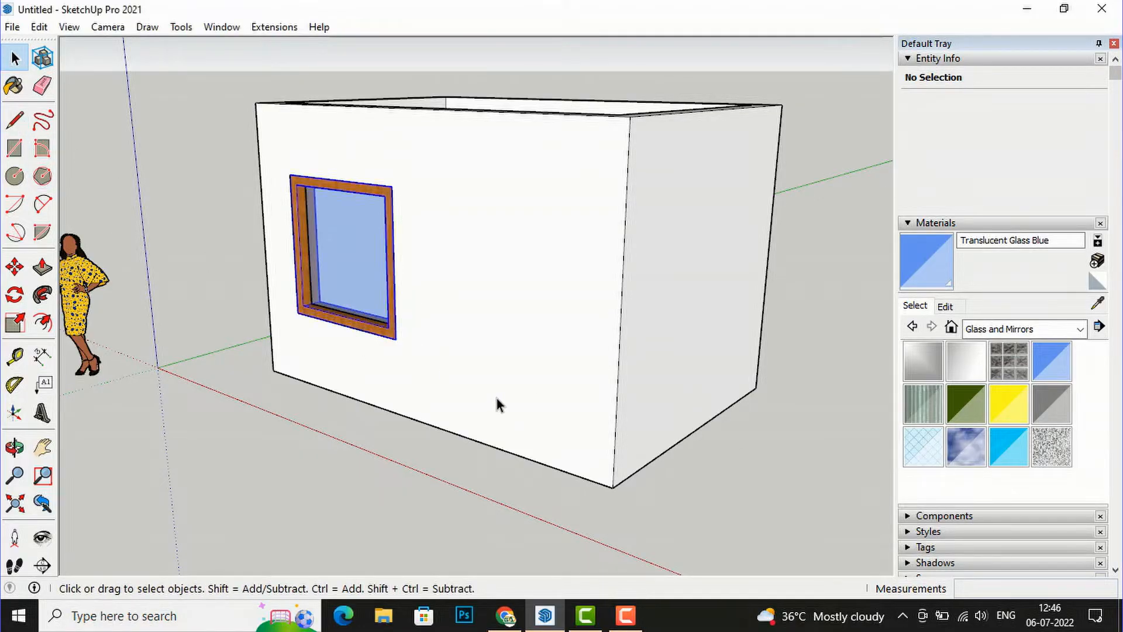
click(384, 482)
middle_drag(381, 433, 381, 433)
mouse_move(381, 433)
mouse_down()
mouse_move(682, 469)
mouse_move(682, 444)
mouse_up()
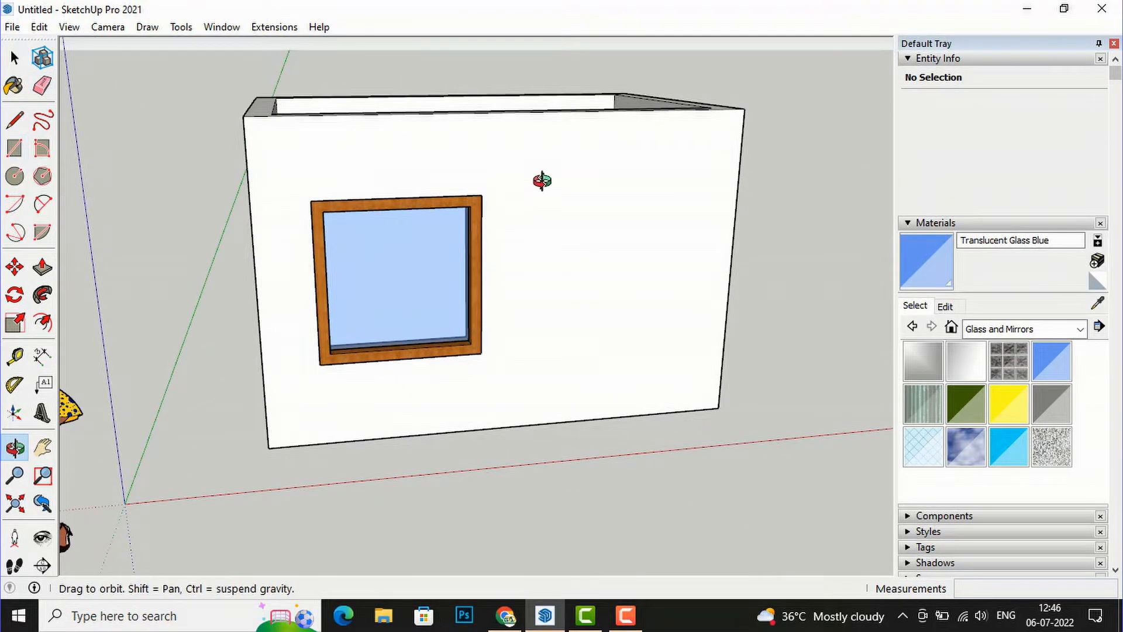
click(14, 57)
double_click(339, 151)
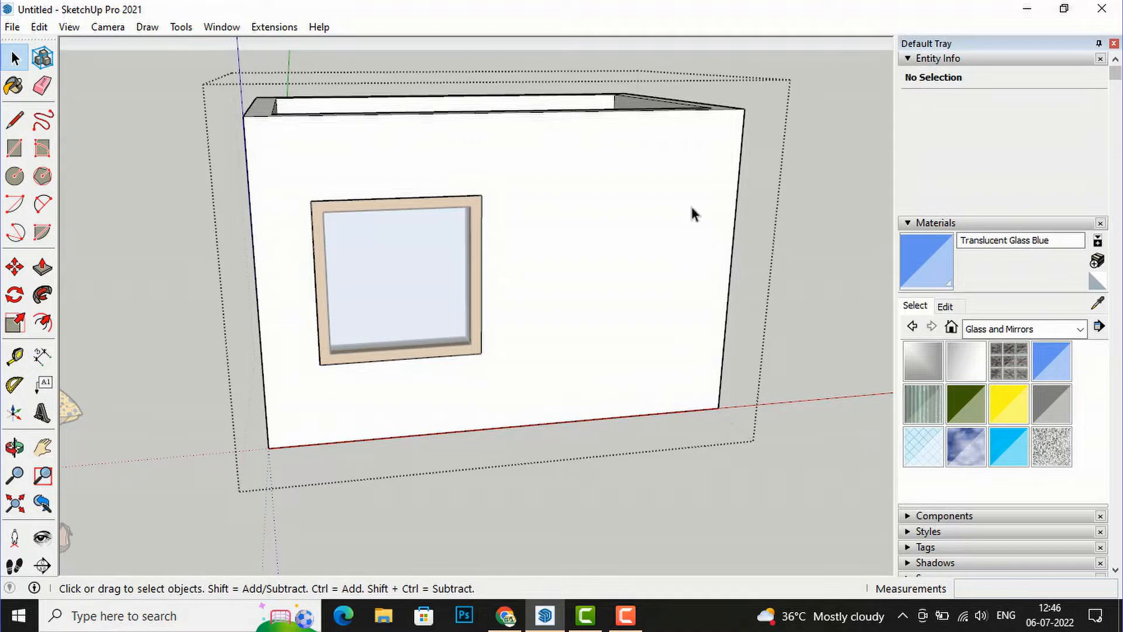
click(15, 148)
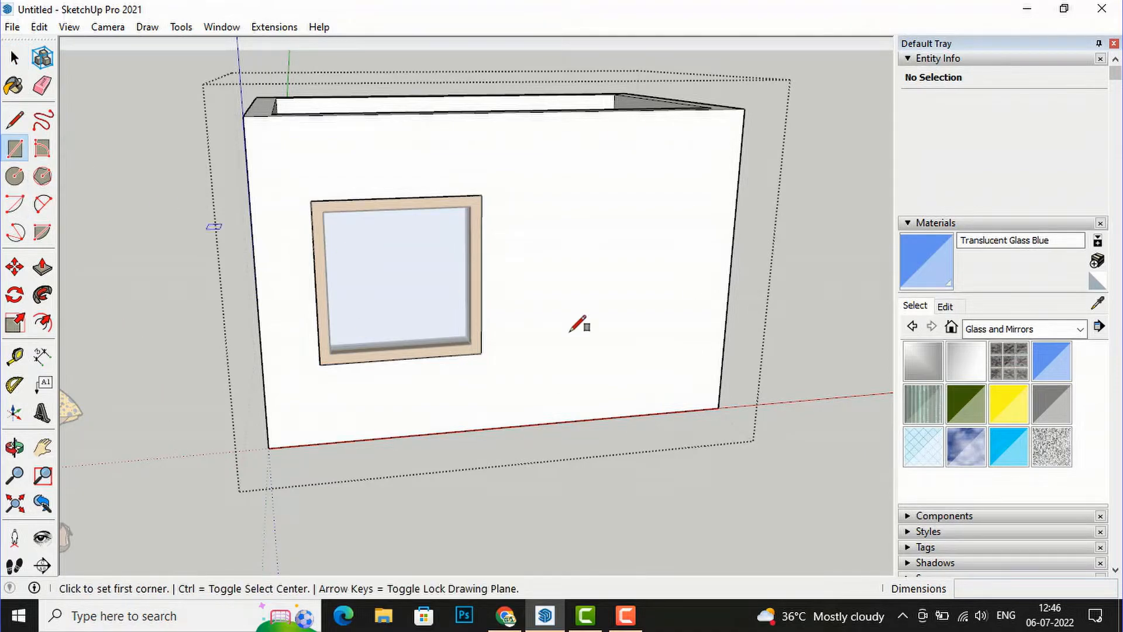
click(708, 348)
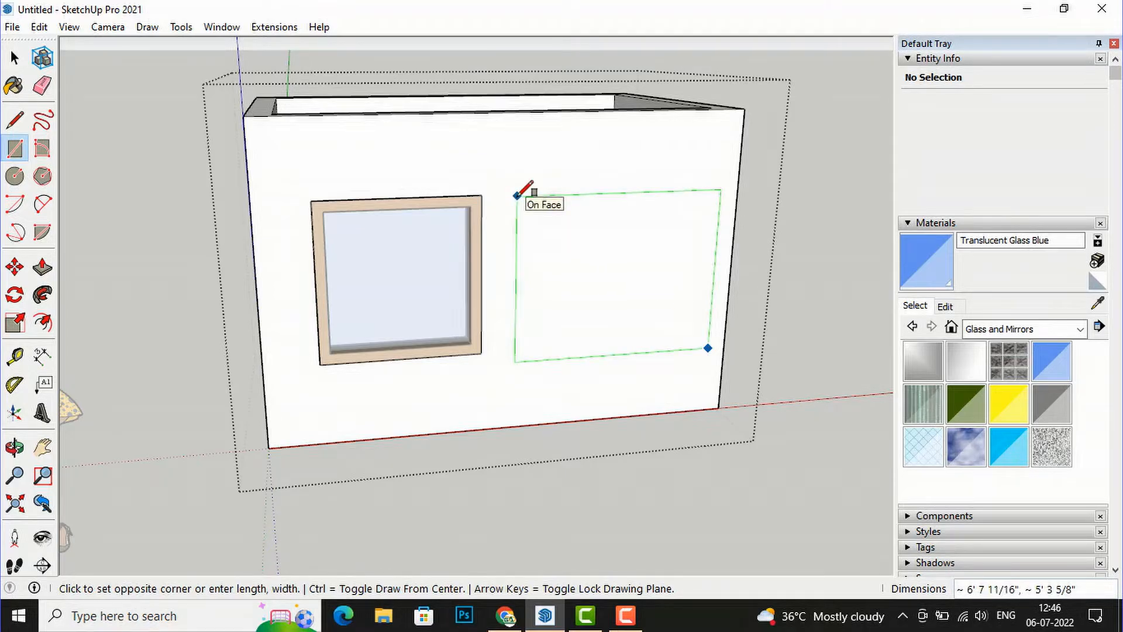
key(Escape)
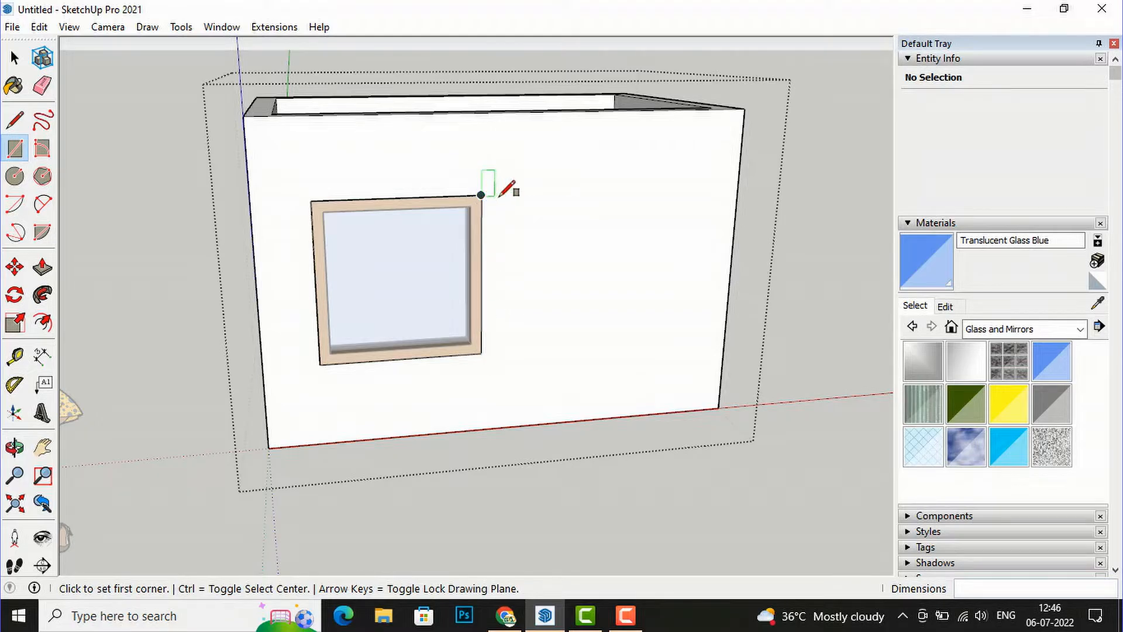
Step: Draw a 6' wide by 5' high rectangle on the wall beside the window, level with its top, and push it 9" through as an opening
click(482, 195)
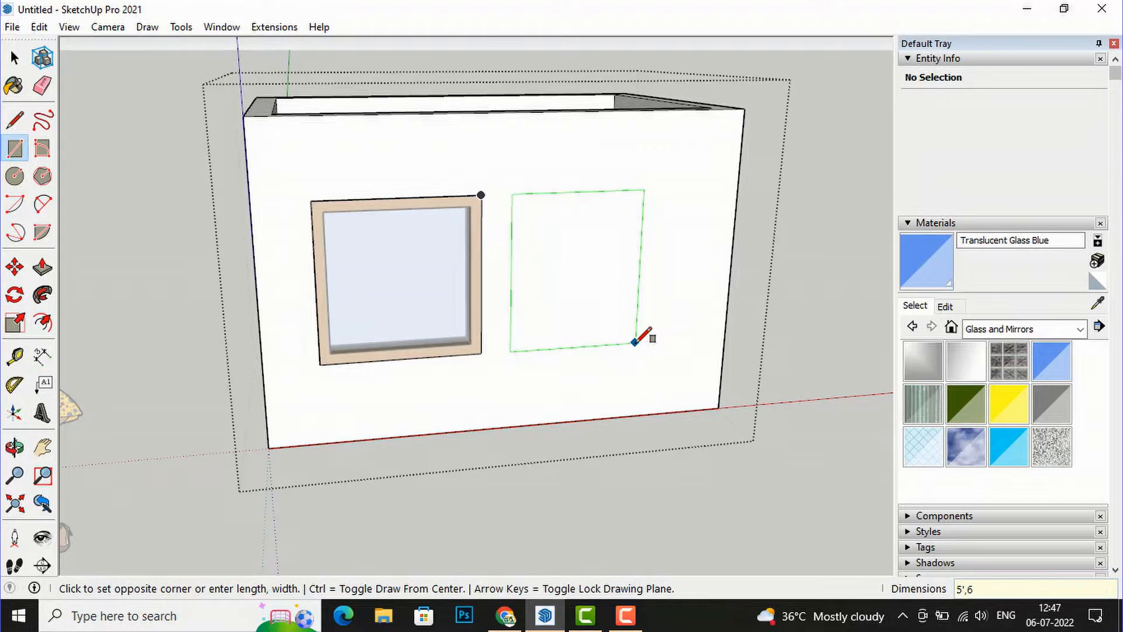
key(Return)
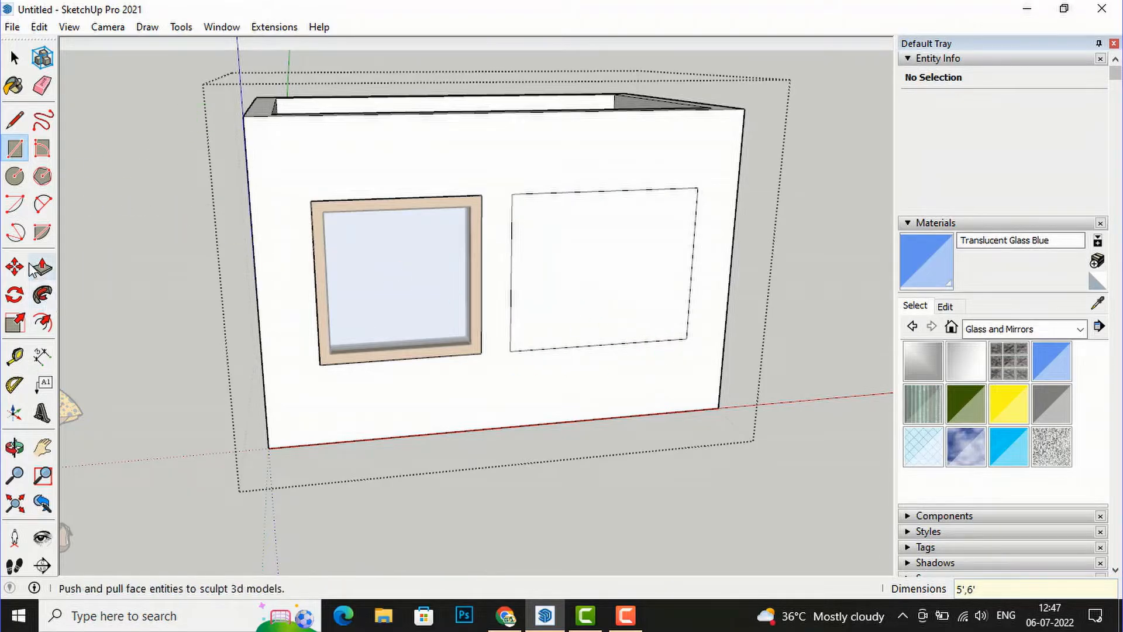
click(47, 268)
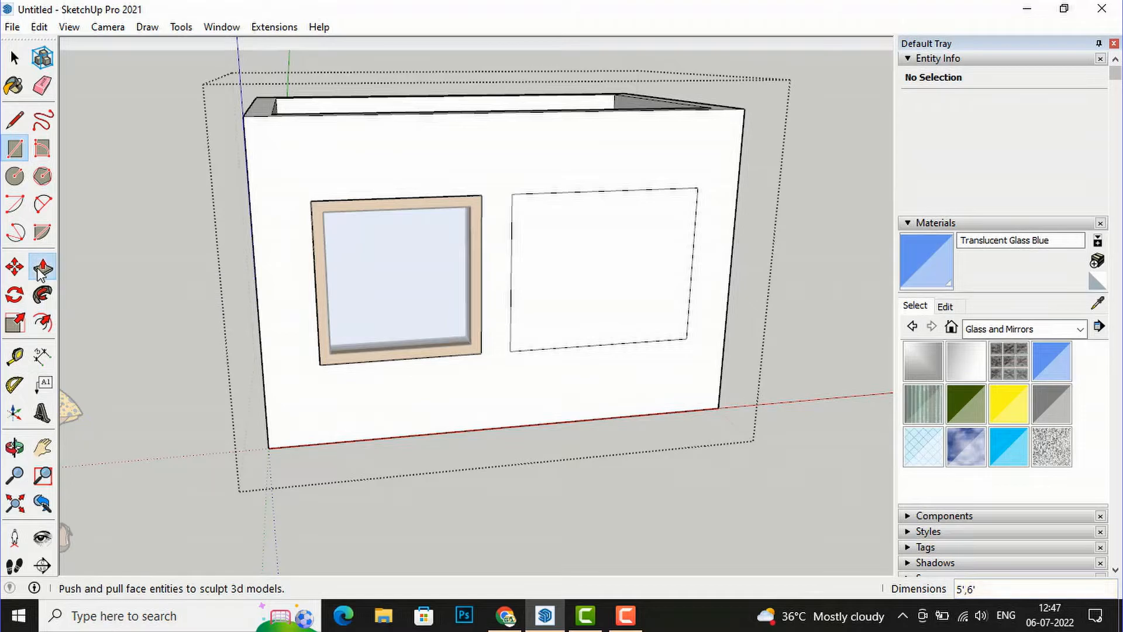
click(634, 306)
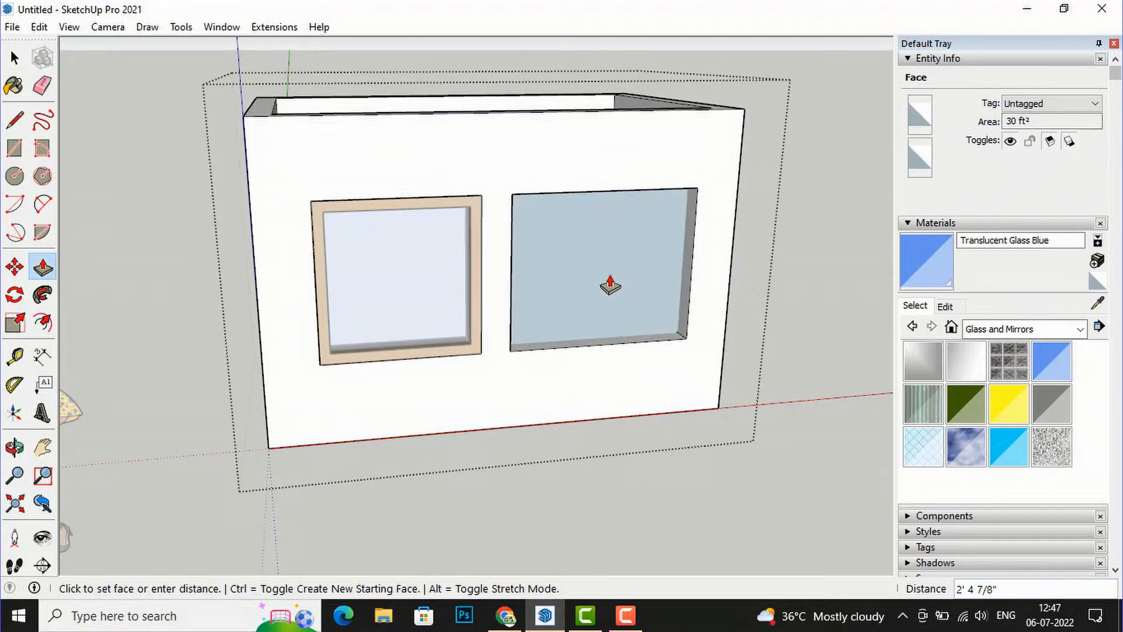
click(609, 233)
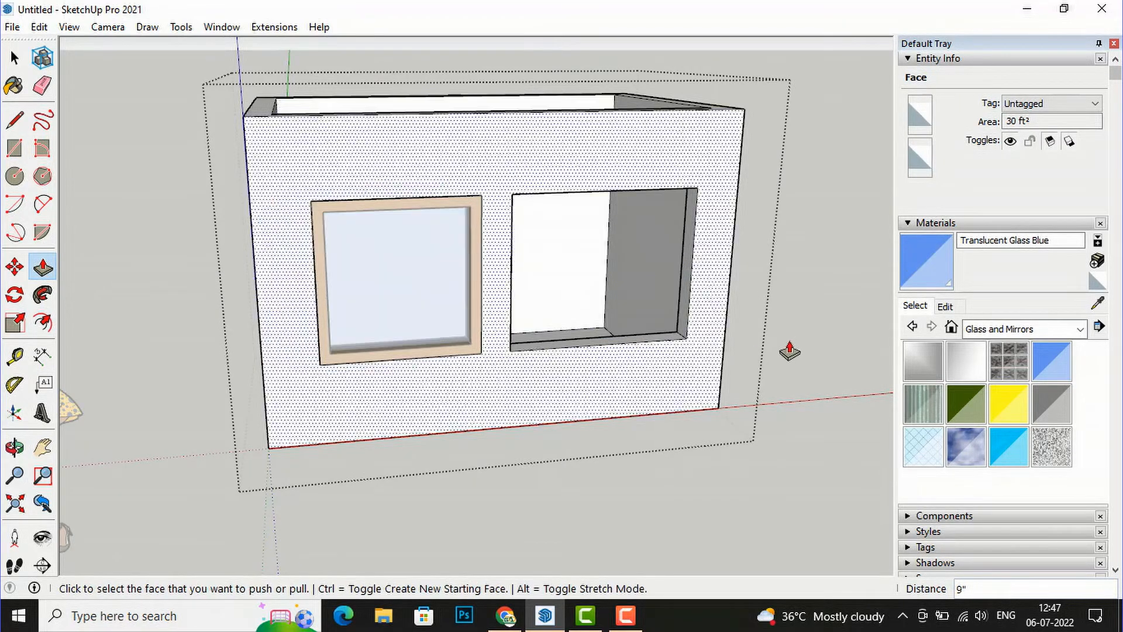
Step: Leave the wall group and draw a separate rectangle across the new opening from its lower corner to the opposite upper corner
key(o)
drag(802, 254, 450, 301)
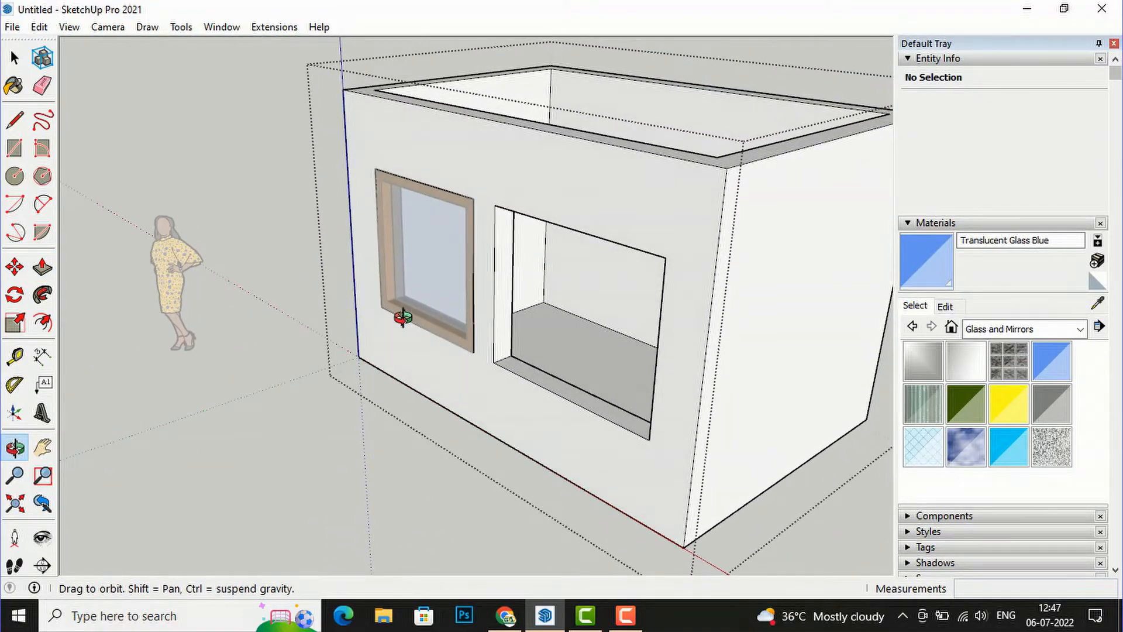
click(16, 57)
click(297, 429)
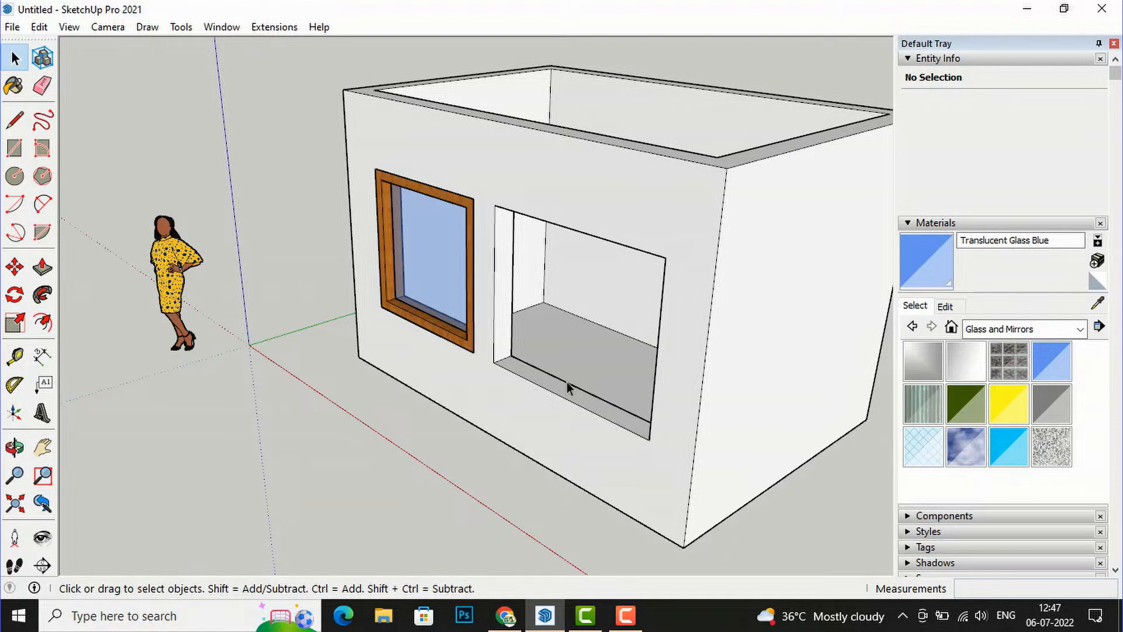
click(15, 148)
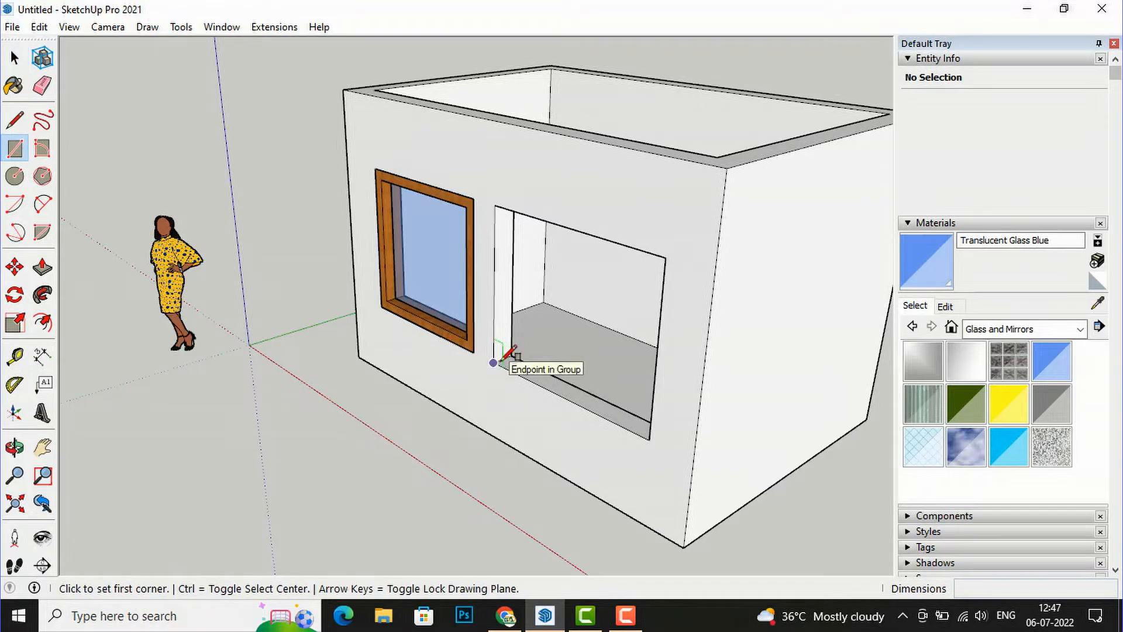
click(493, 363)
click(665, 256)
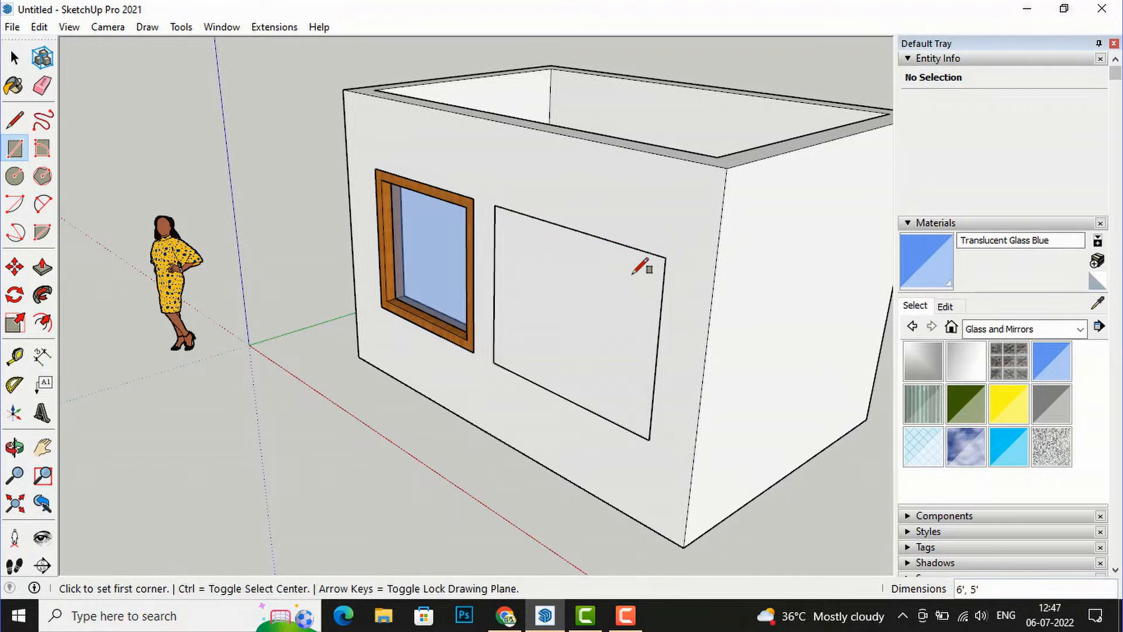
Step: Push/Pull the new rectangle 9" to the inner face of the wall so it fills the opening
key(o)
drag(586, 220, 18, 322)
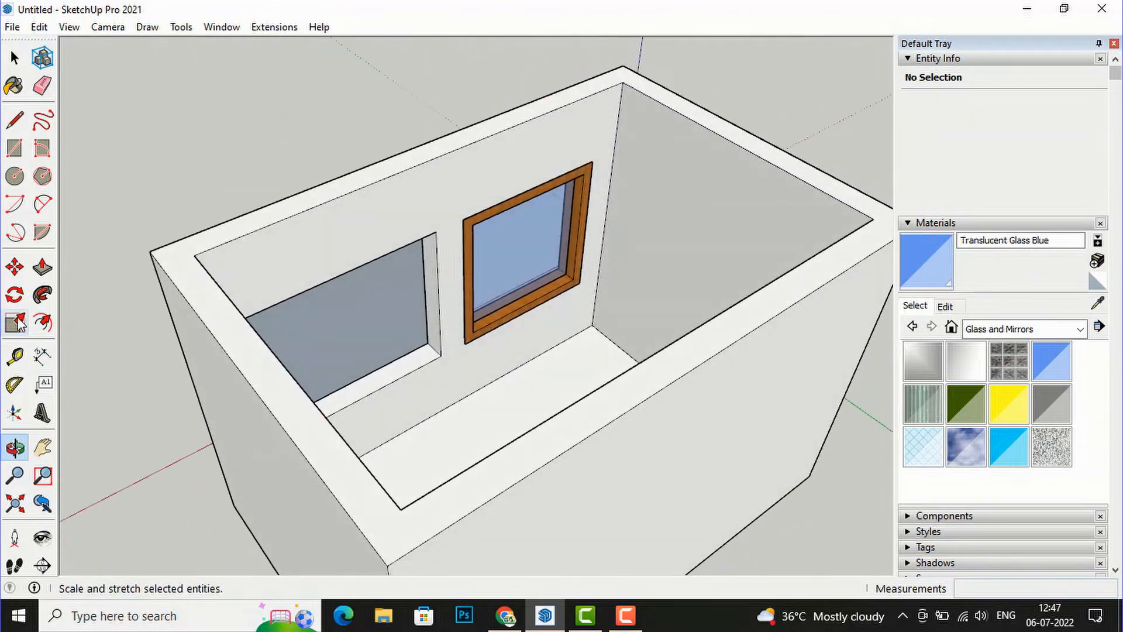
click(42, 266)
click(370, 330)
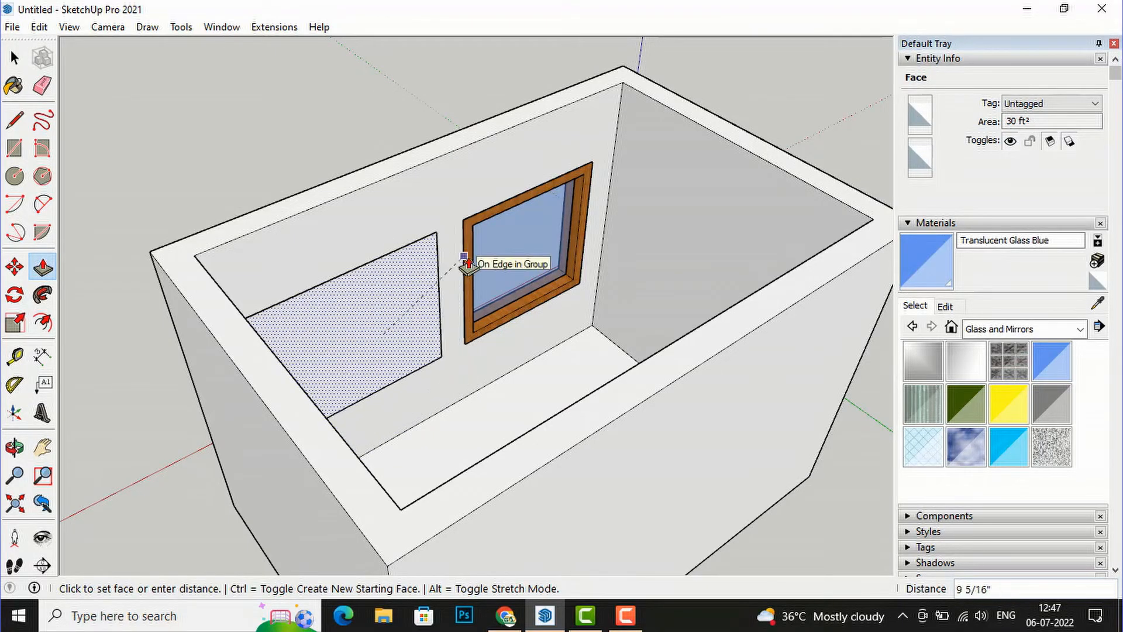
click(445, 357)
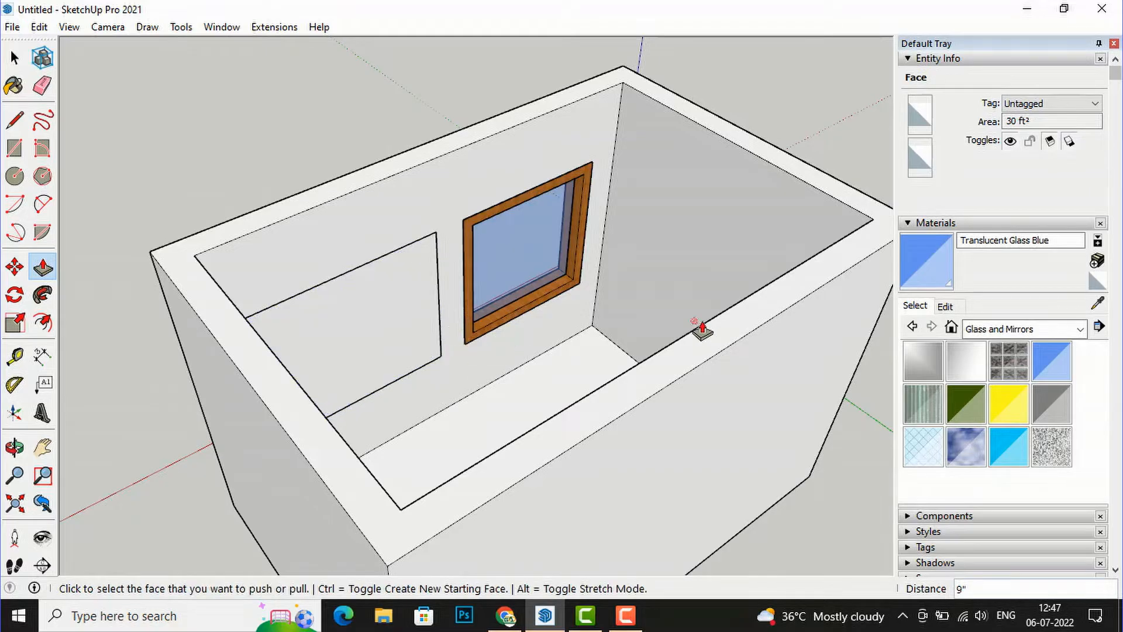
Step: Offset the outer face of the filled opening 2" inward to outline the window frame
middle_drag(686, 325, 900, 326)
middle_drag(497, 431, 683, 349)
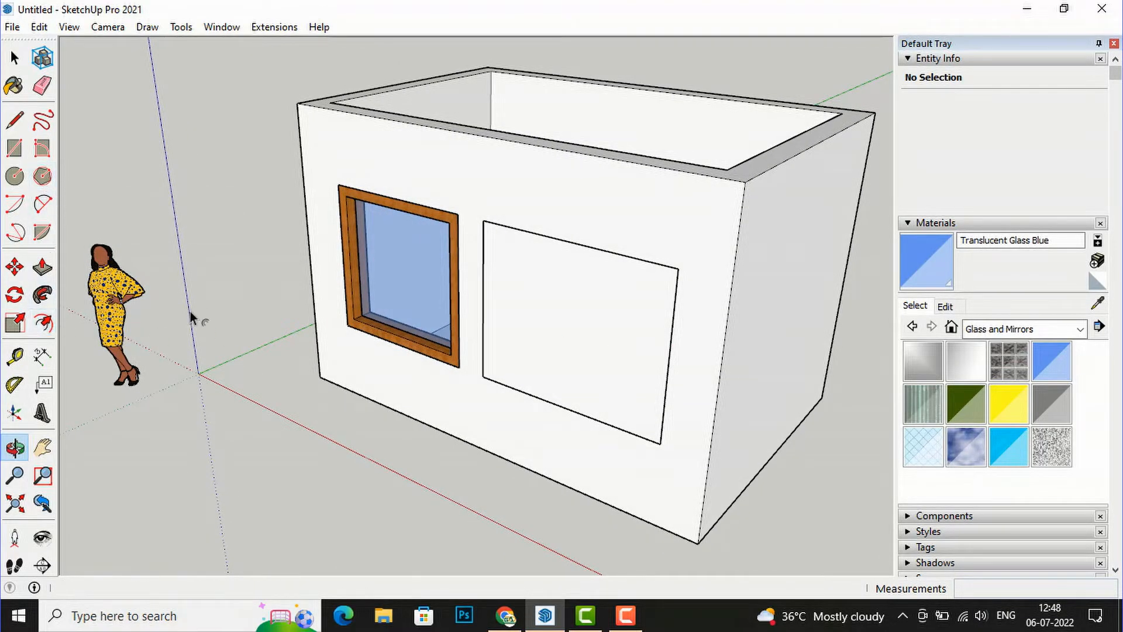
click(43, 322)
click(575, 328)
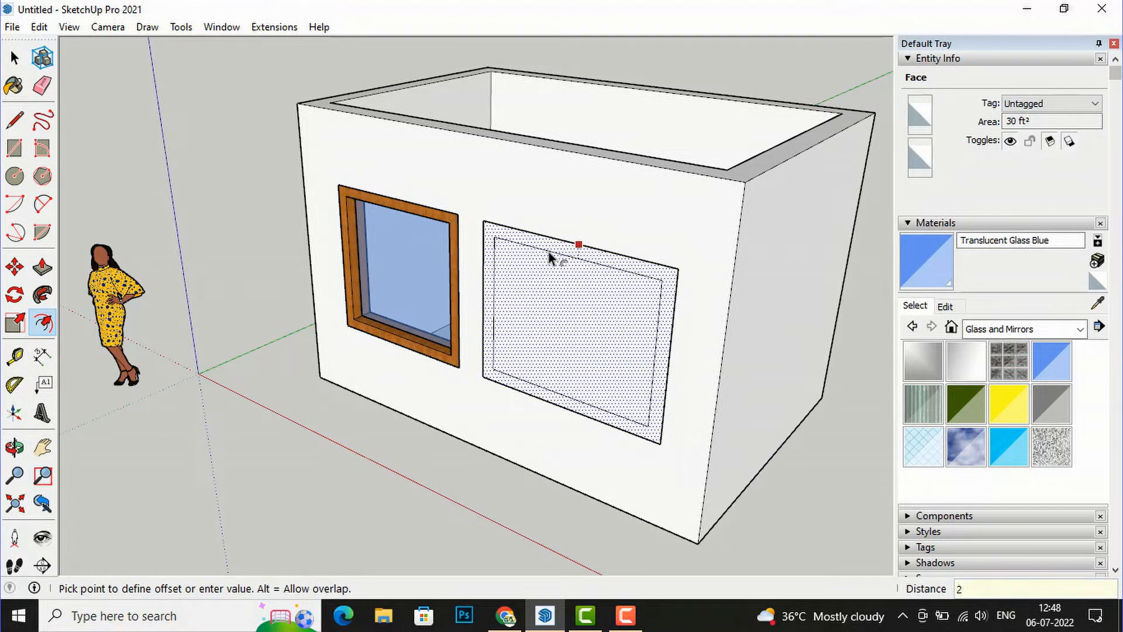
key(Return)
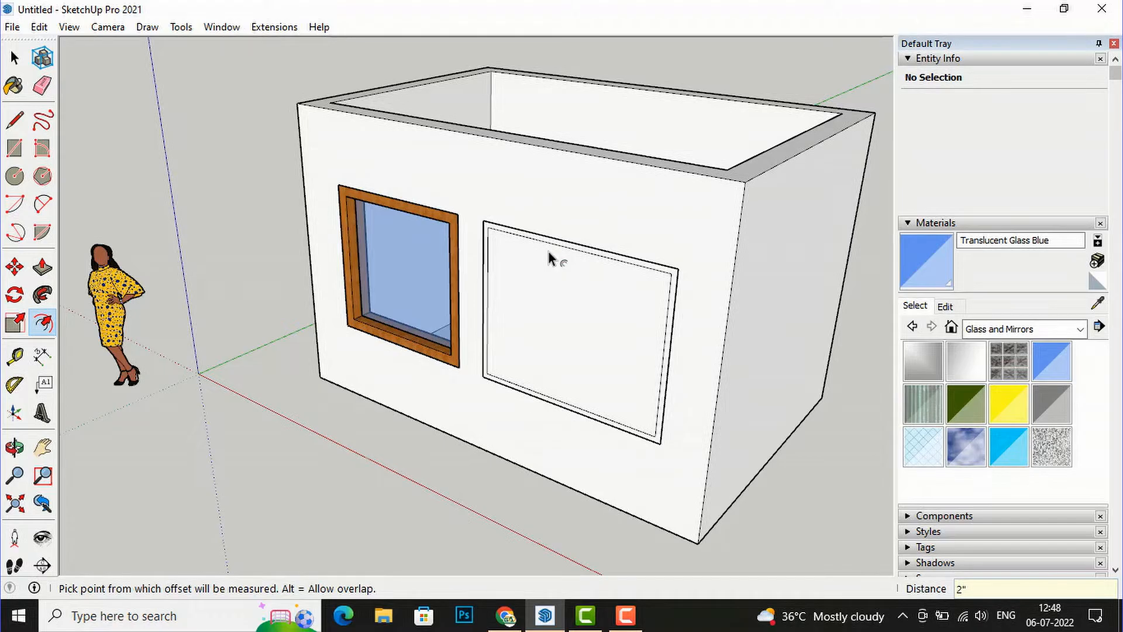
Step: Copy the frame's two vertical edges nearest the finished window to the midpoint of the frame's bottom edge, outlining a central mullion
key(o)
drag(426, 450, 500, 403)
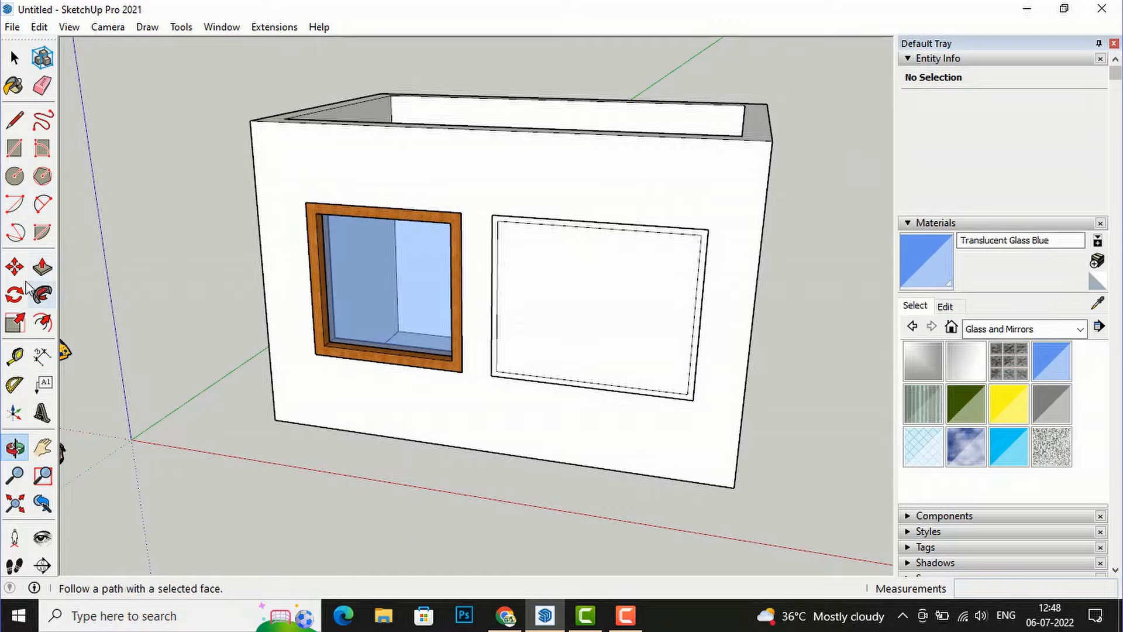
key(f)
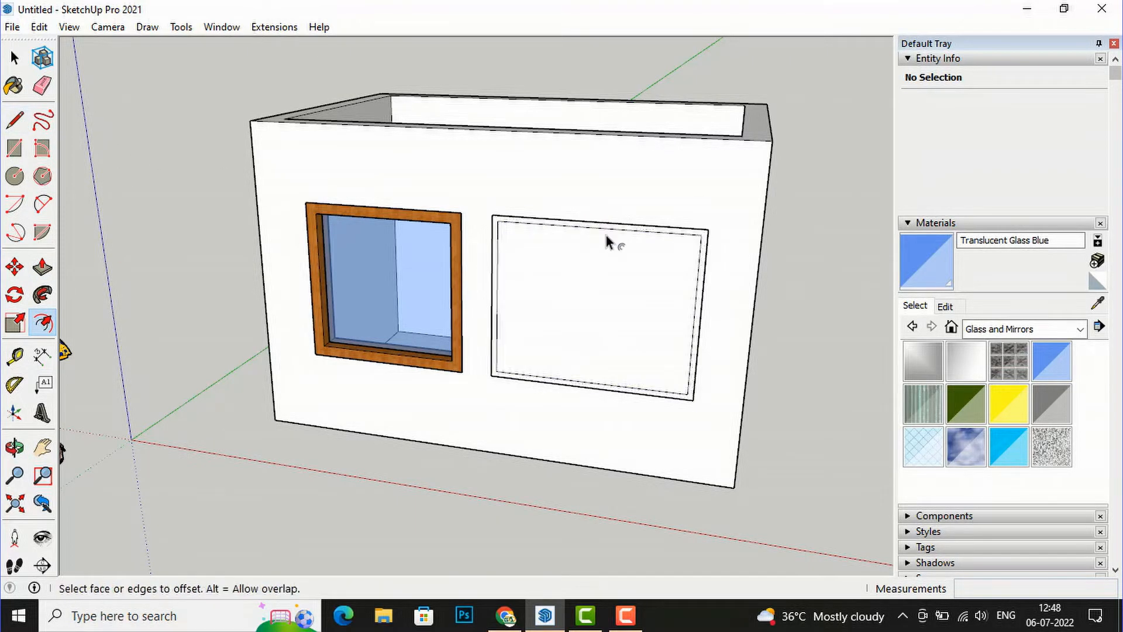
scroll(591, 228, up, 3)
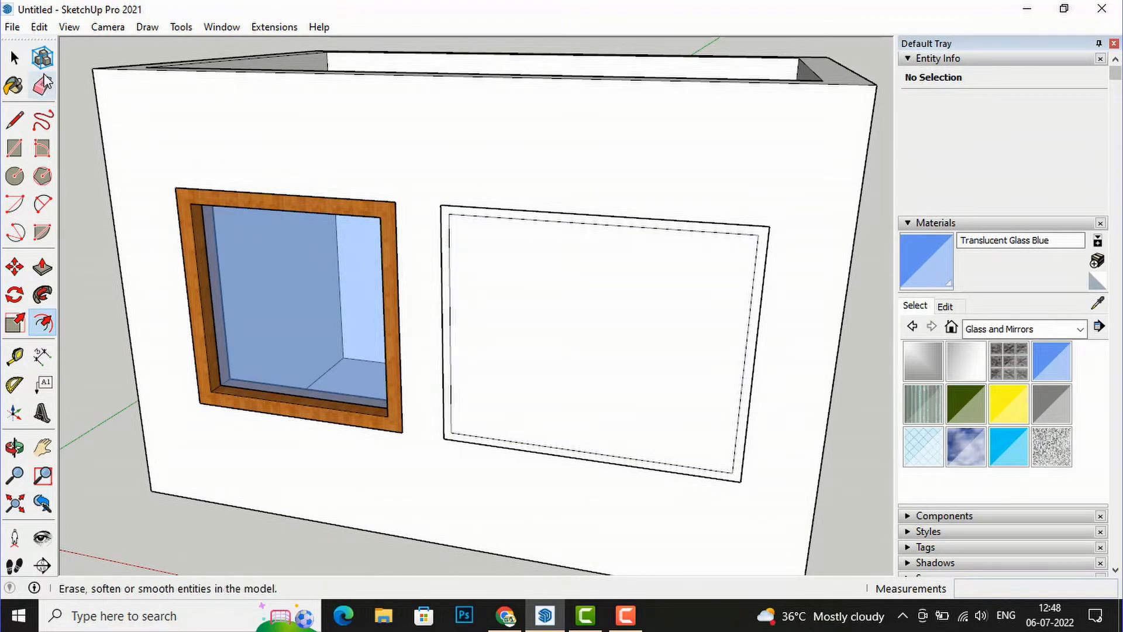
click(28, 65)
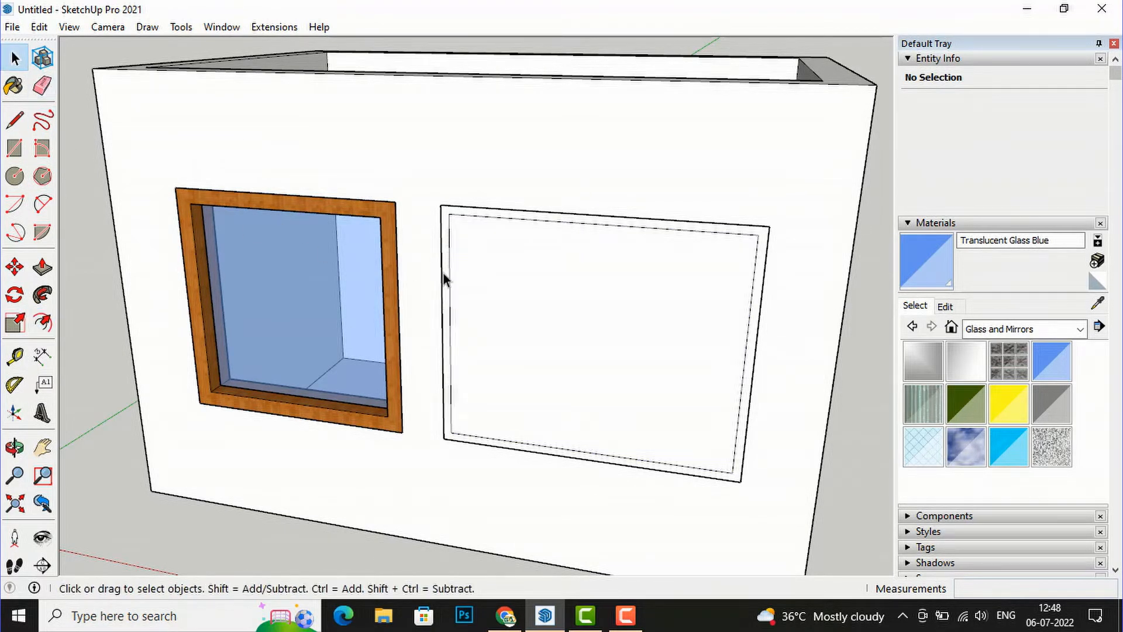
scroll(444, 272, up, 2)
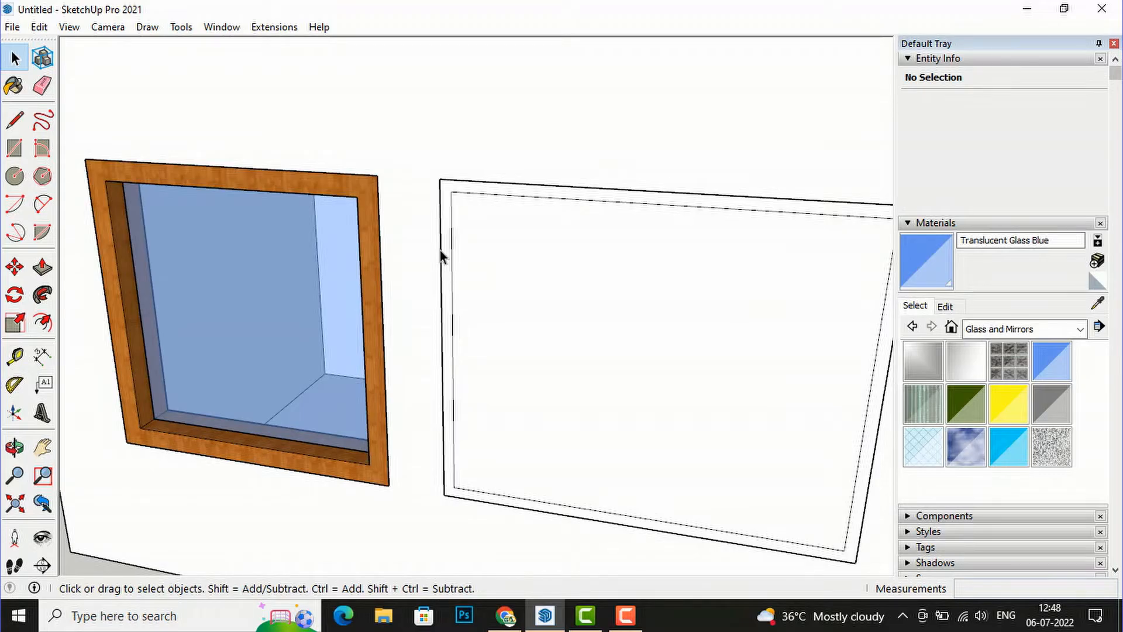
click(440, 250)
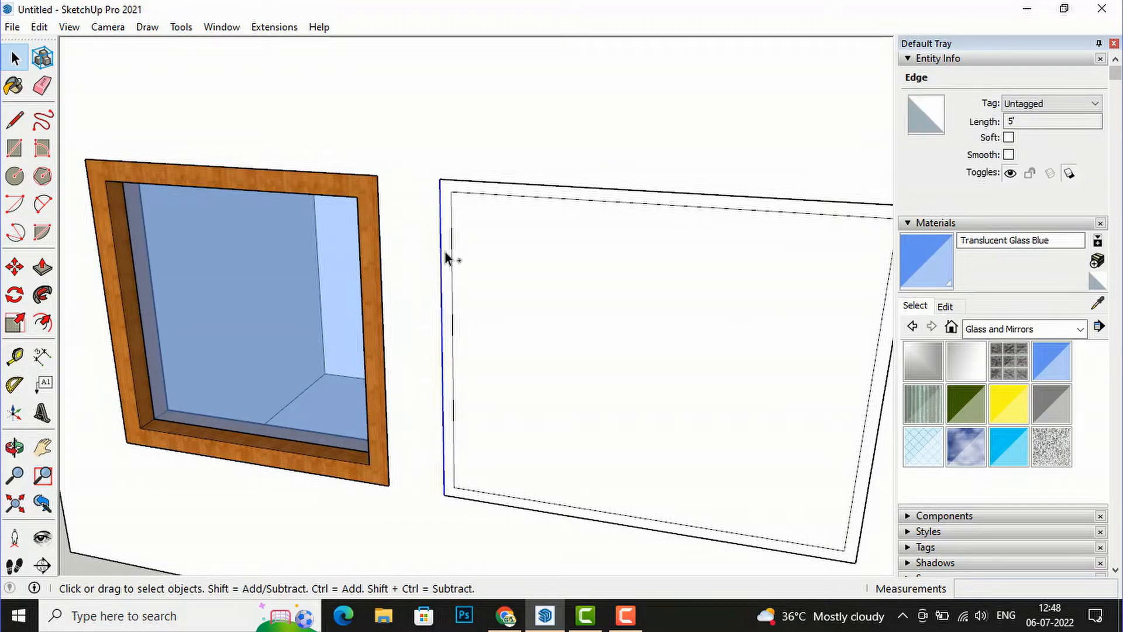
ctrl+click(452, 258)
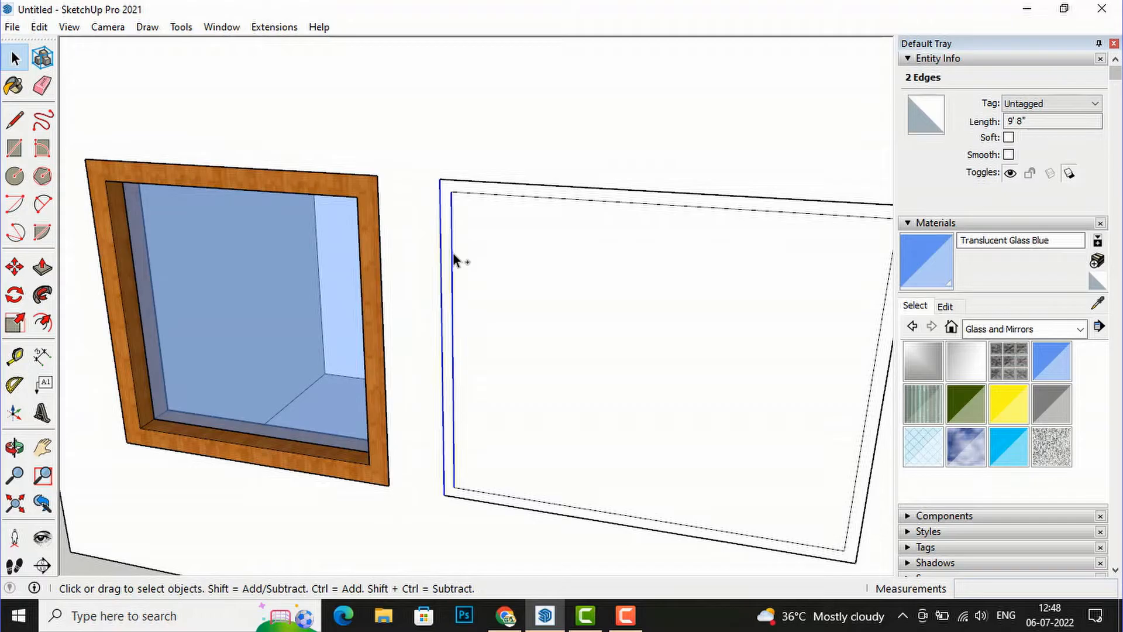
click(15, 267)
key(ctrl)
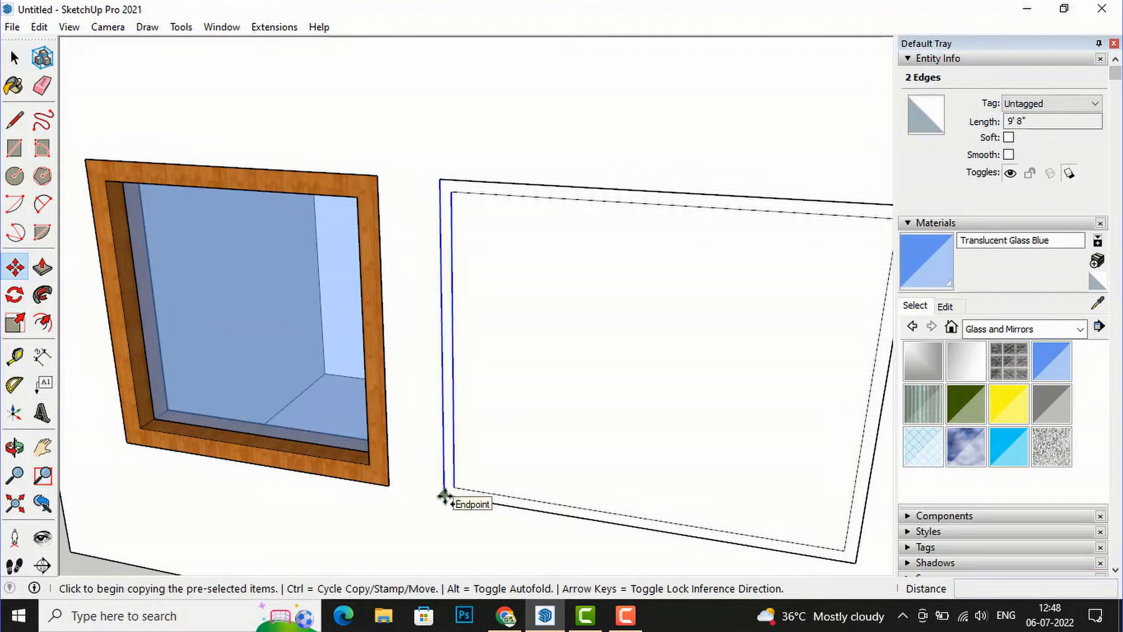
click(445, 495)
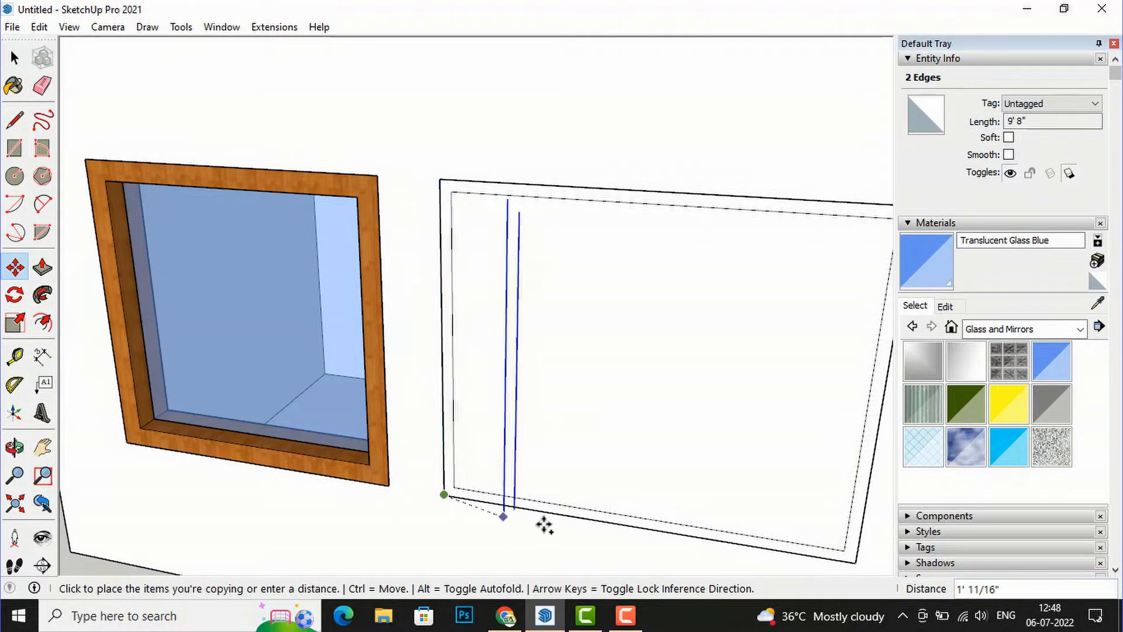
click(638, 526)
key(Escape)
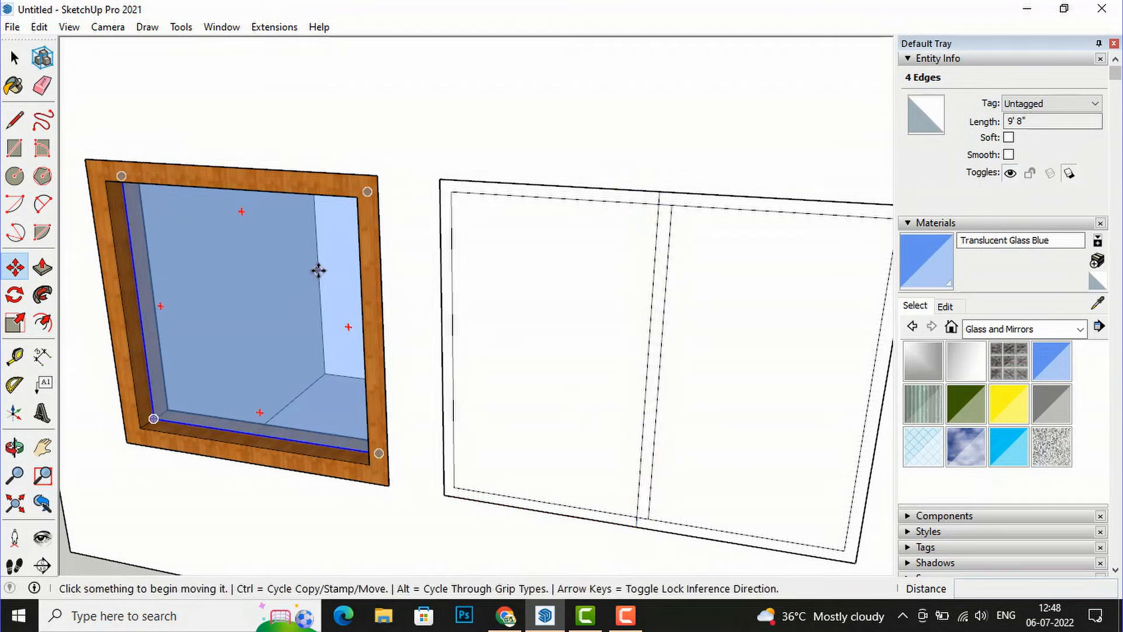
Step: Erase the leftover edge segments where the central mullion meets the frame's upper and lower rails
scroll(295, 337, down, 1)
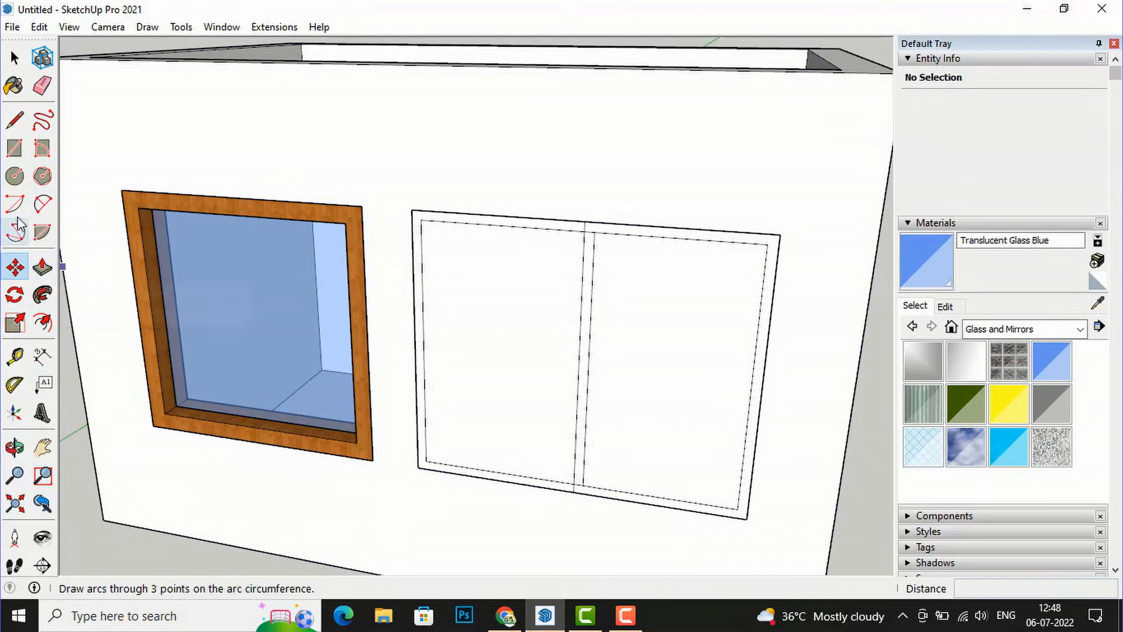
click(42, 88)
scroll(602, 233, up, 4)
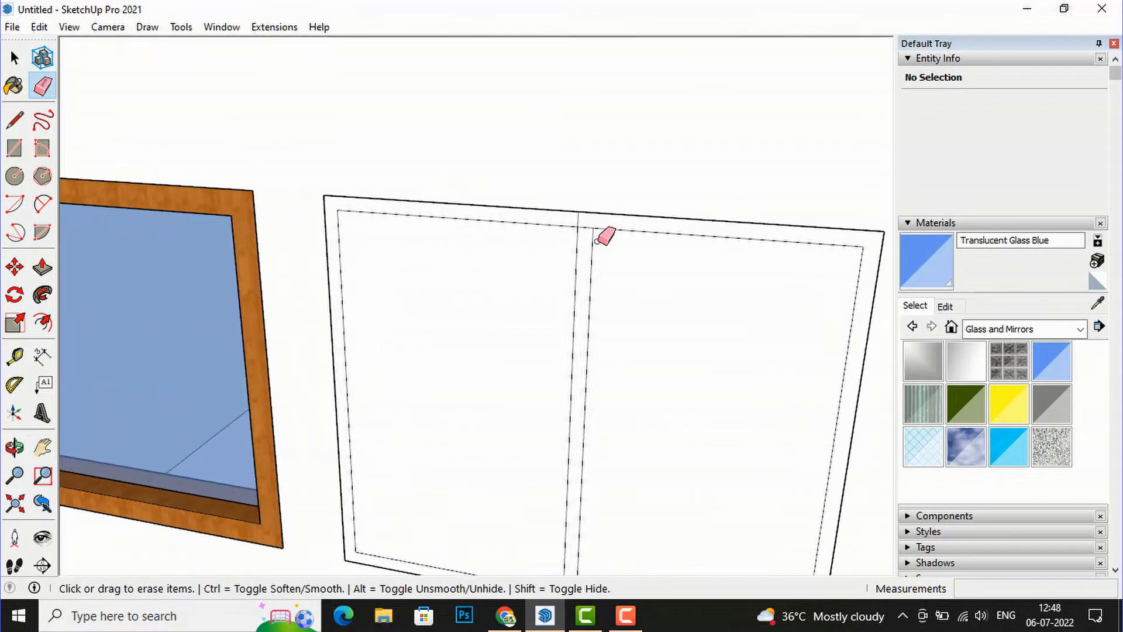
click(579, 233)
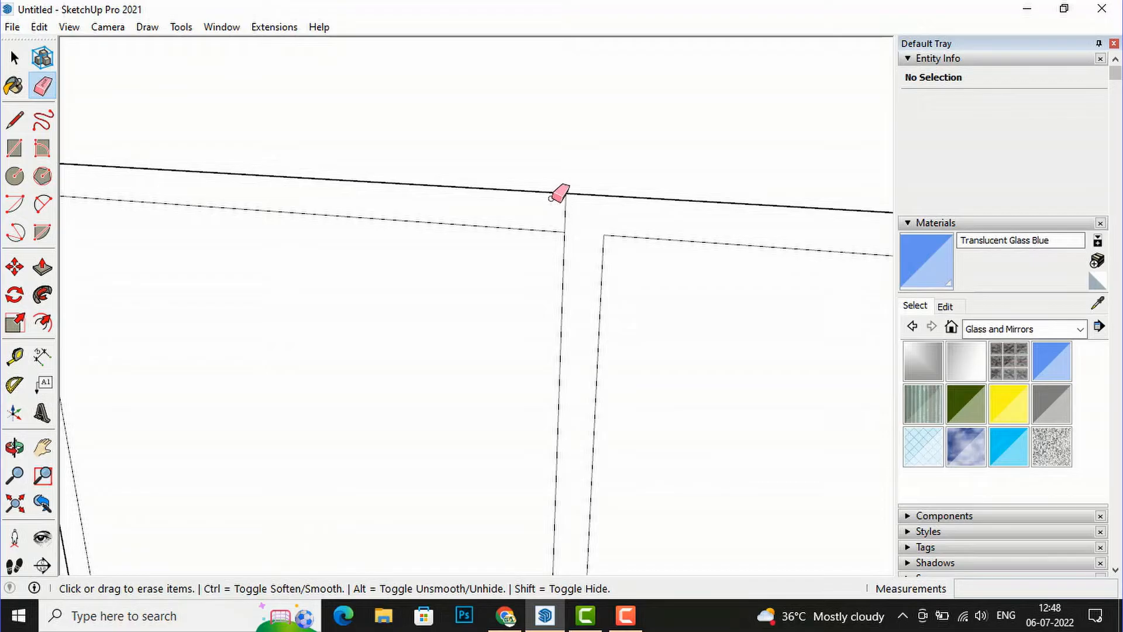
scroll(581, 142, down, 5)
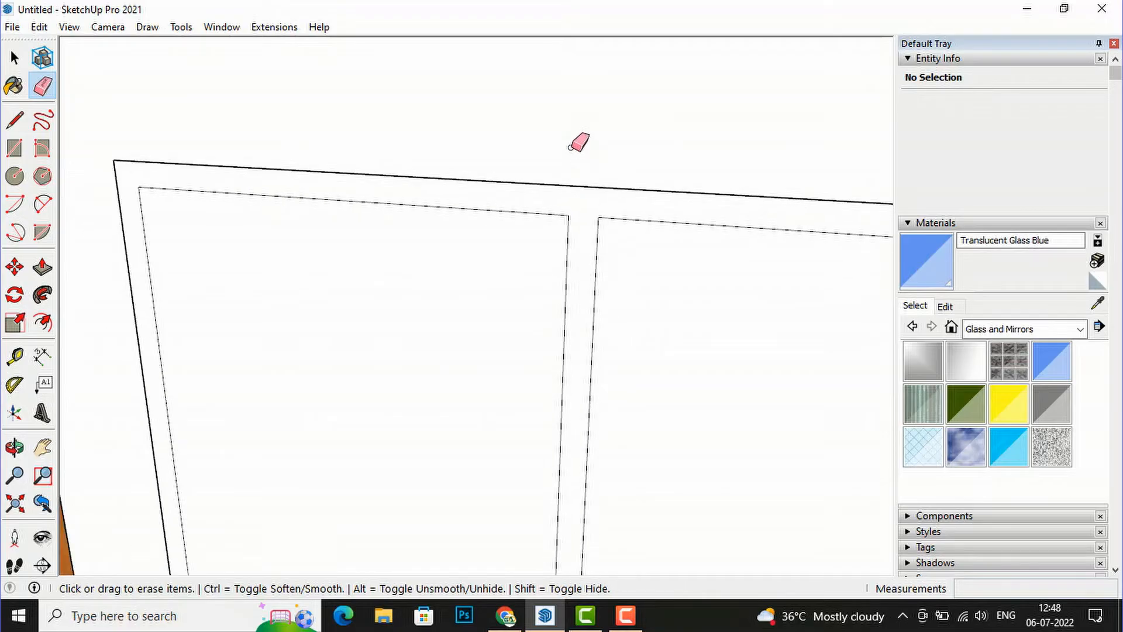
scroll(562, 442, up, 5)
scroll(570, 532, up, 3)
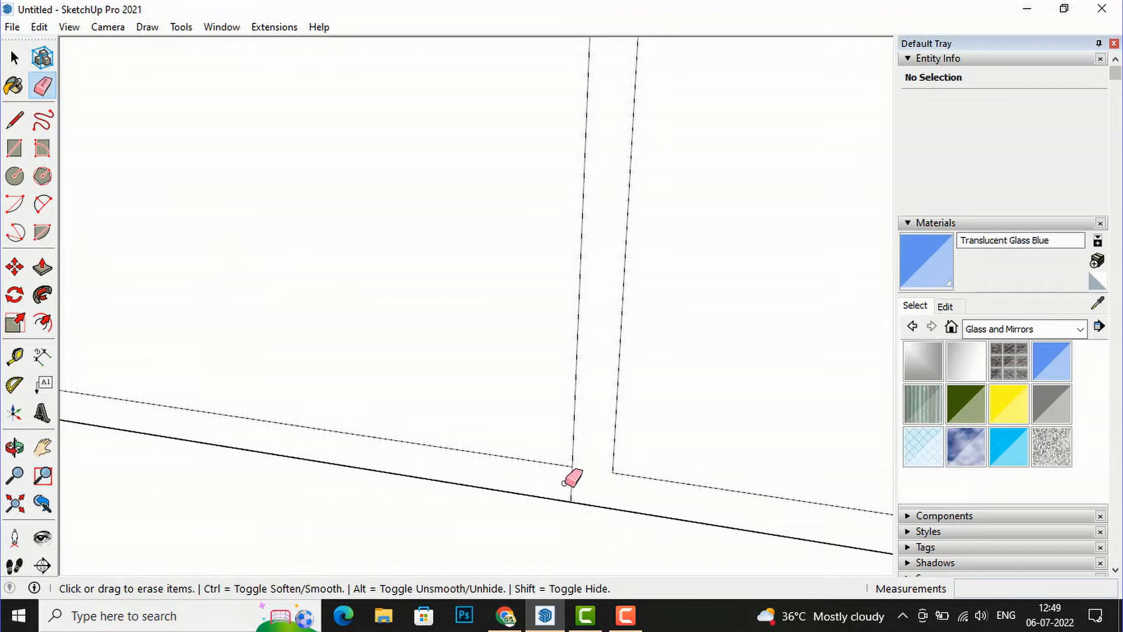
scroll(466, 489, down, 4)
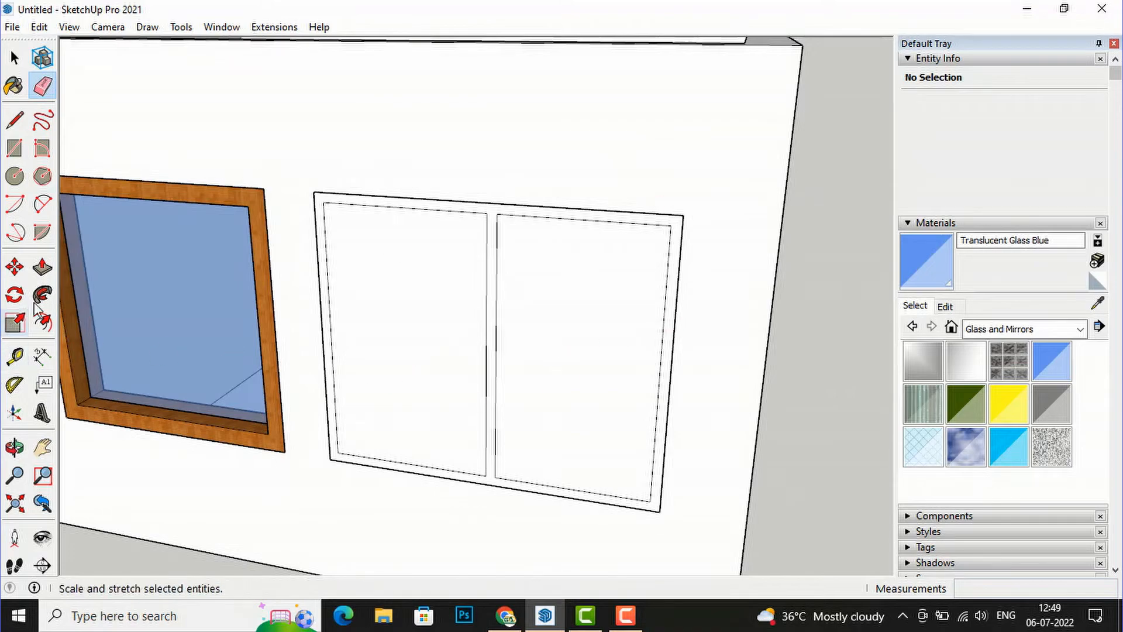
Step: Push both panel faces inside the frame 9" through to cut two openings divided by the mullion
click(42, 268)
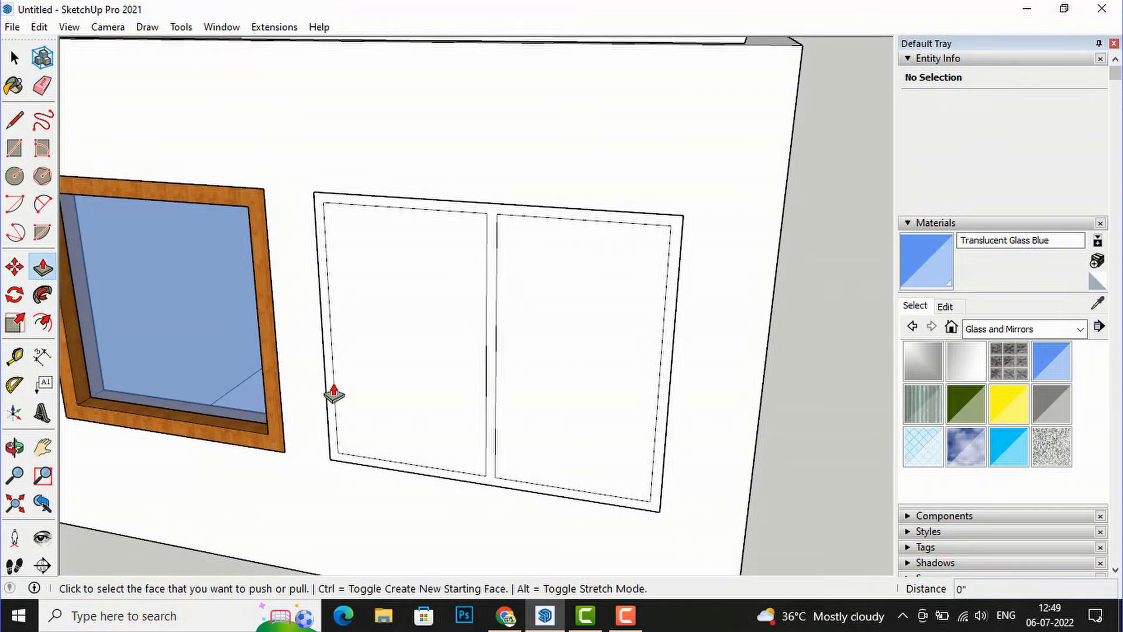
click(424, 440)
click(426, 458)
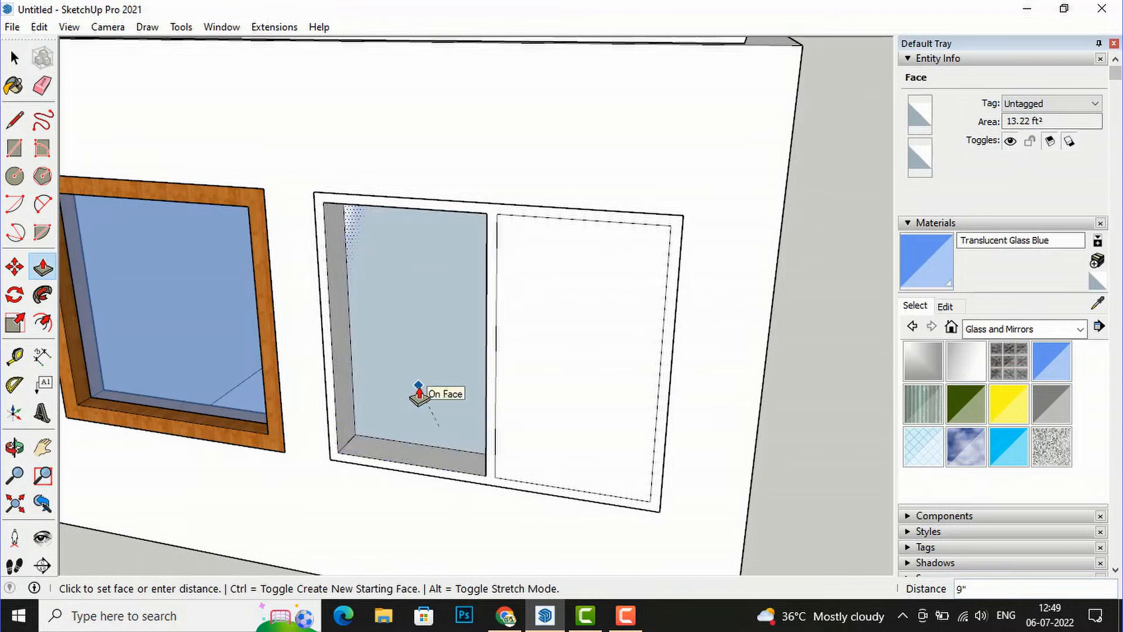
click(418, 398)
click(593, 484)
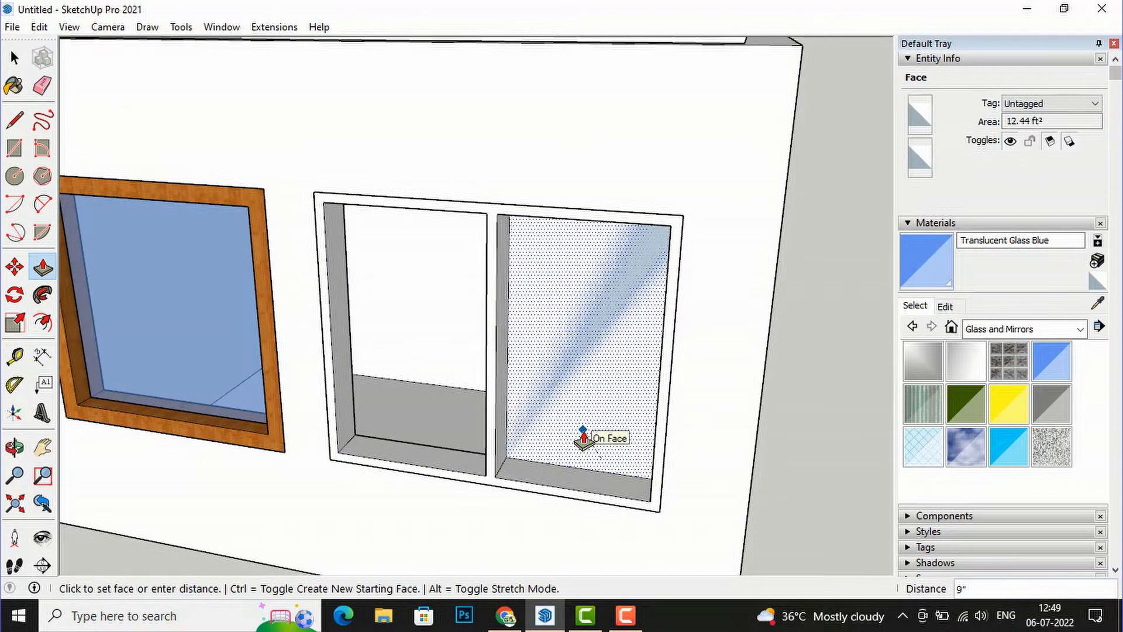
click(583, 438)
click(15, 60)
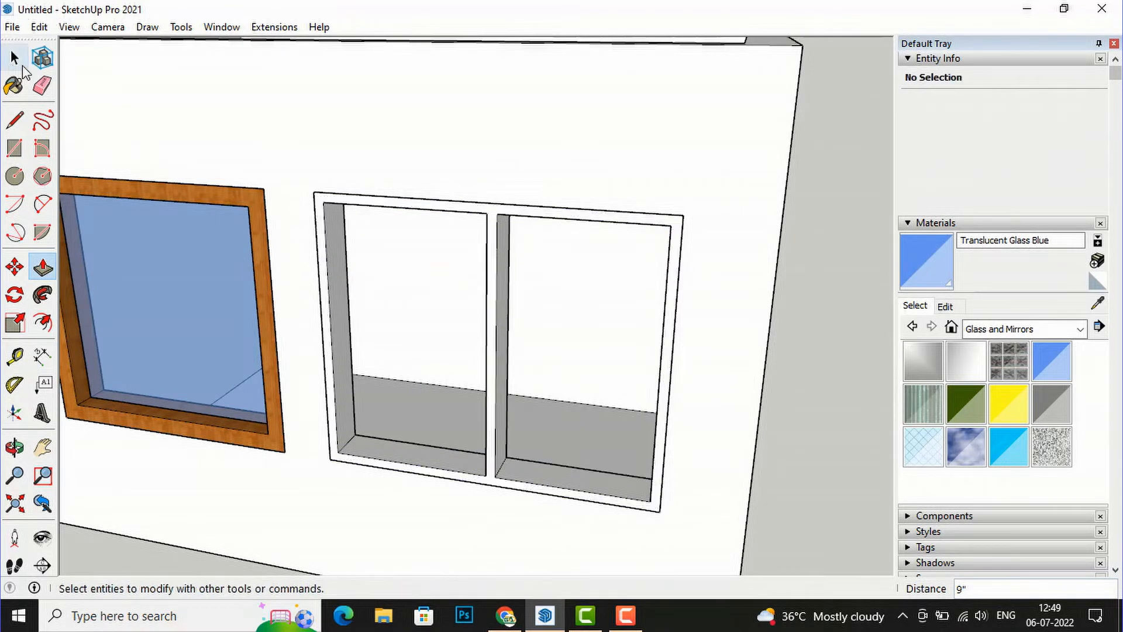
Step: Group all the connected geometry of the two-panel window frame
click(21, 64)
middle_drag(696, 163, 857, 132)
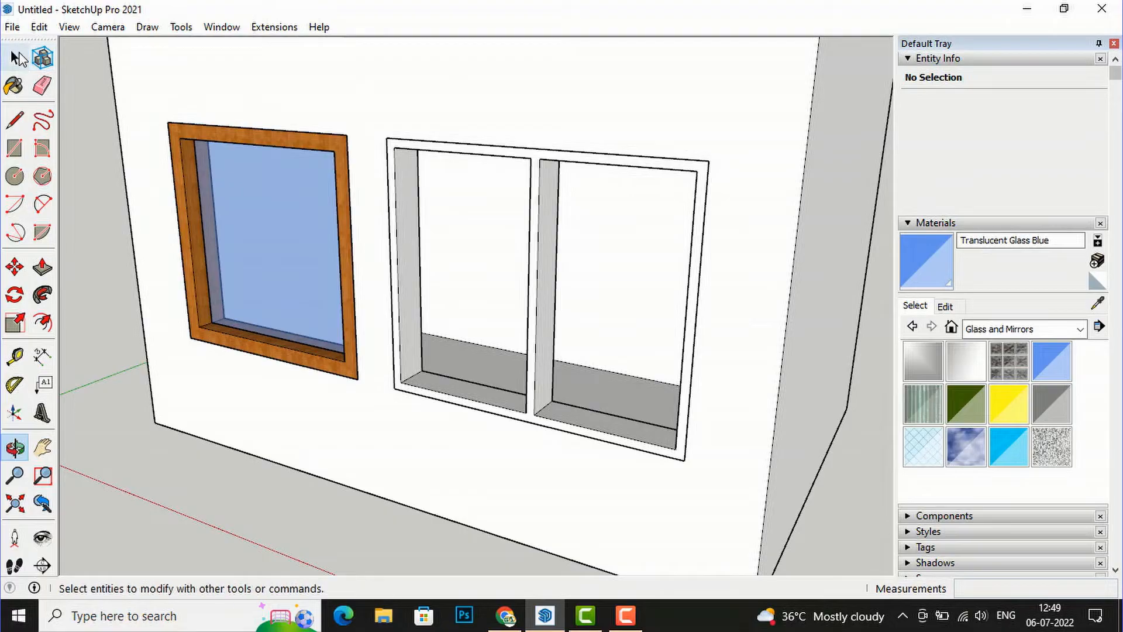
click(14, 57)
triple_click(417, 285)
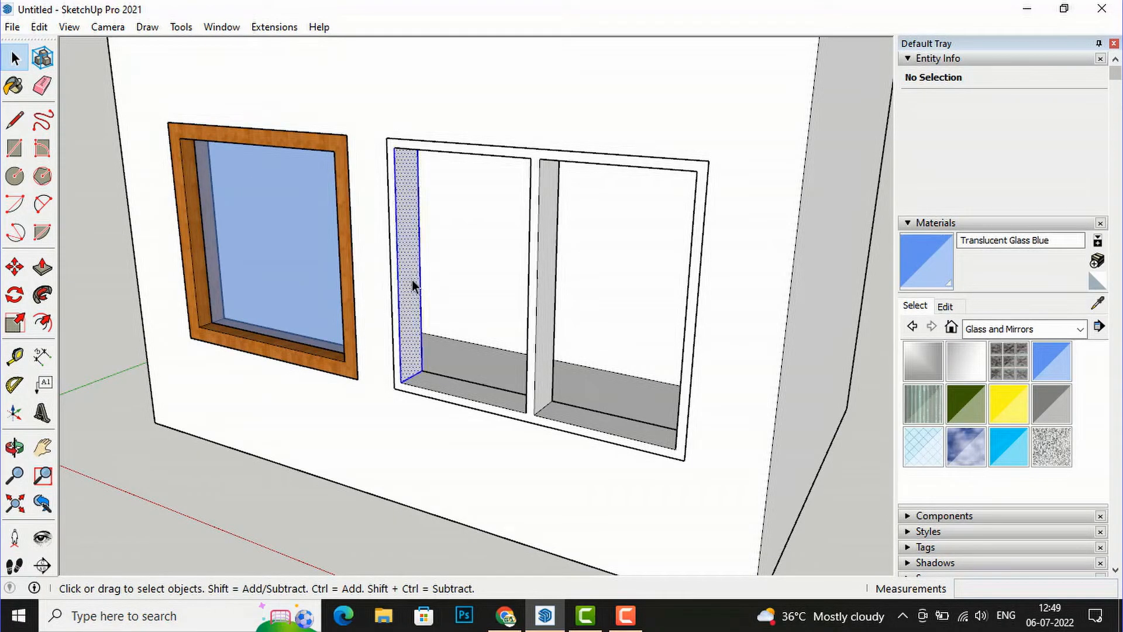
right_click(413, 285)
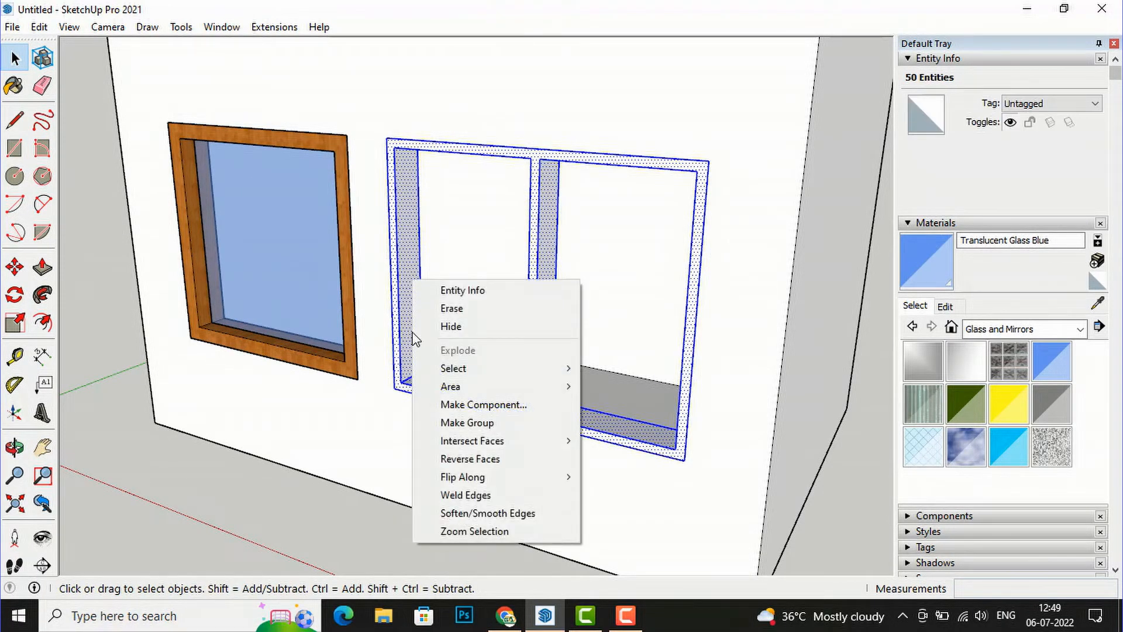
click(460, 423)
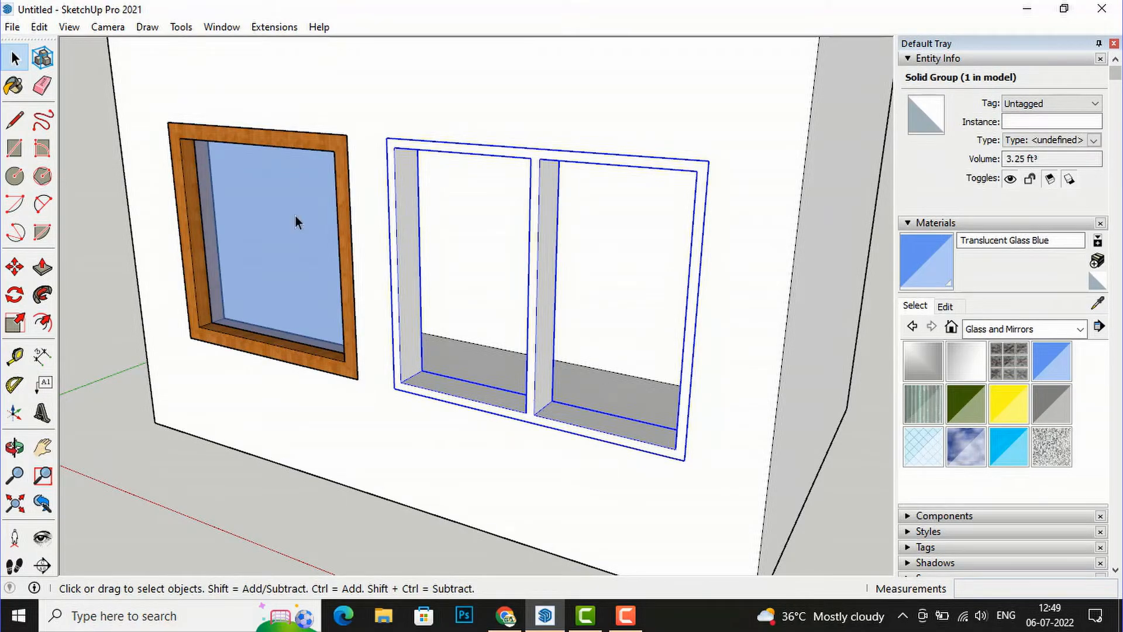
scroll(560, 298, down, 5)
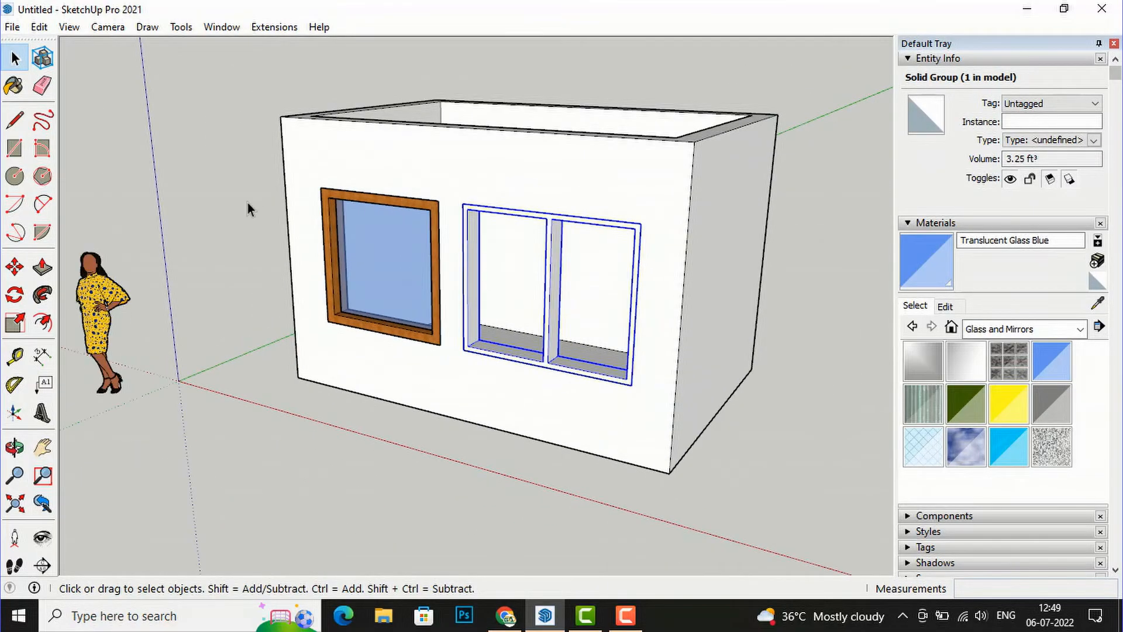
click(217, 192)
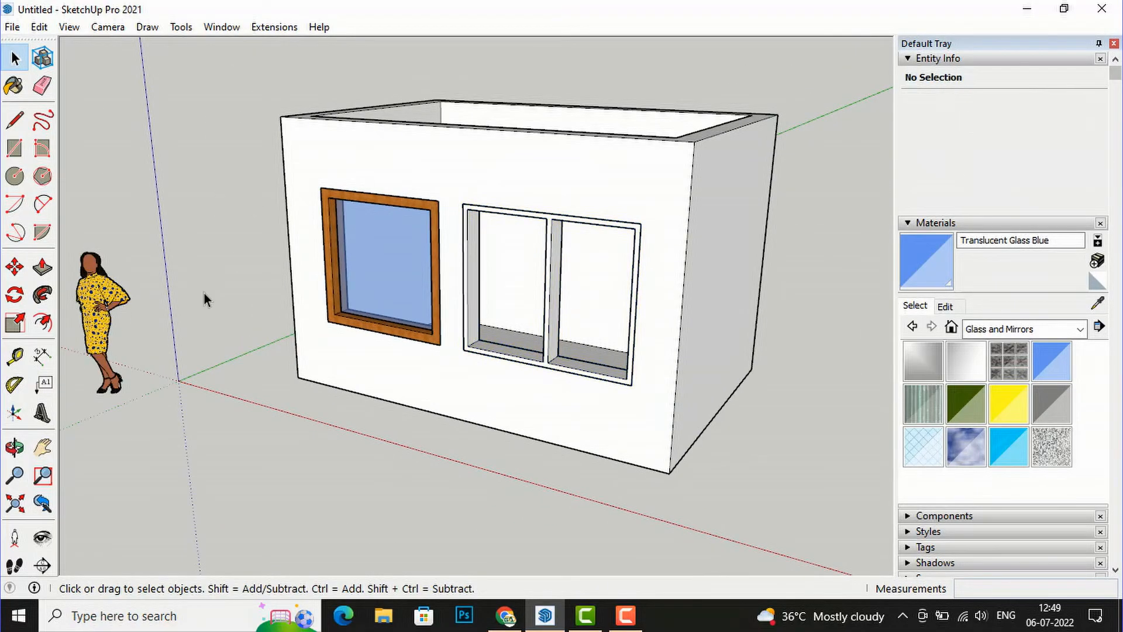
Step: Draw a 2' 10" by 4' 8" rectangle filling the frame opening nearest the finished window, and group that face with its edges
click(15, 148)
scroll(507, 372, up, 3)
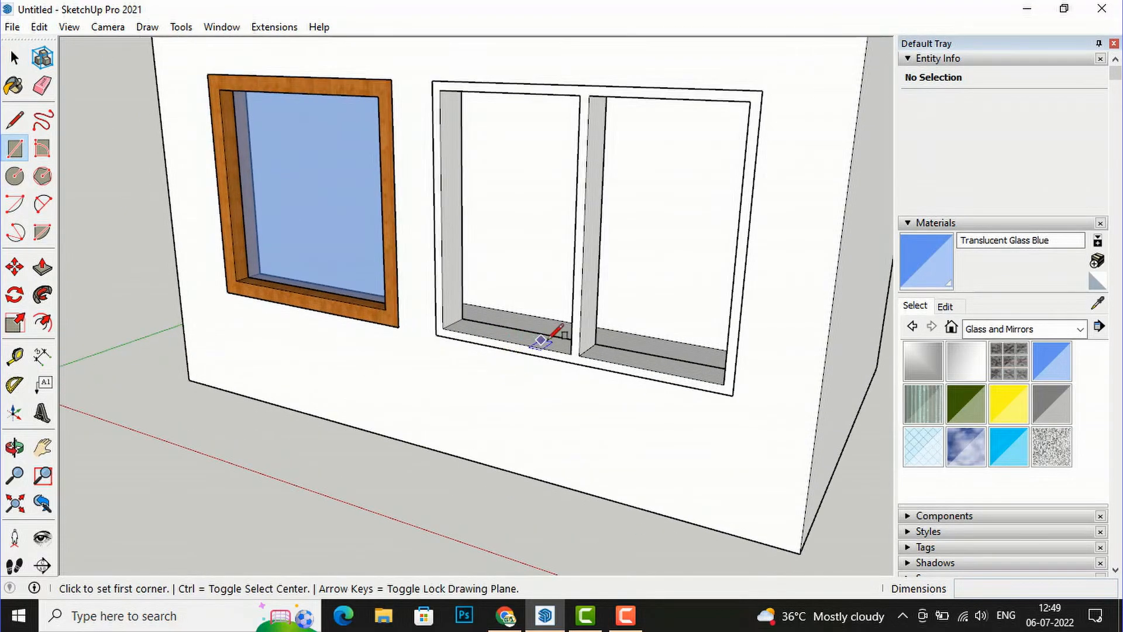
click(440, 91)
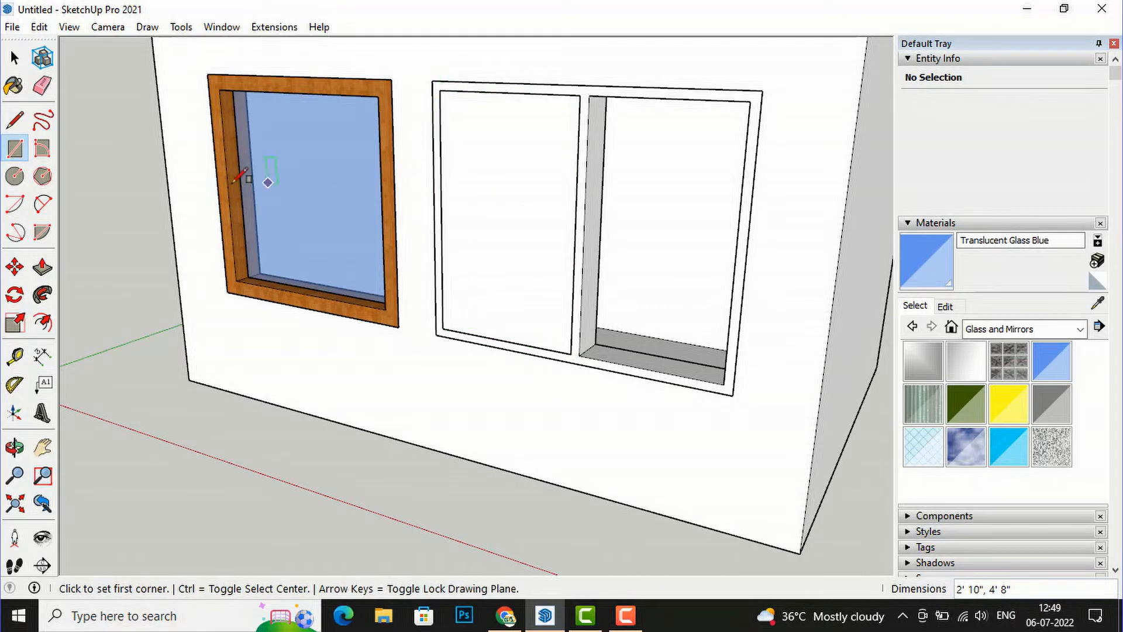
middle_drag(611, 187, 1, 269)
click(15, 57)
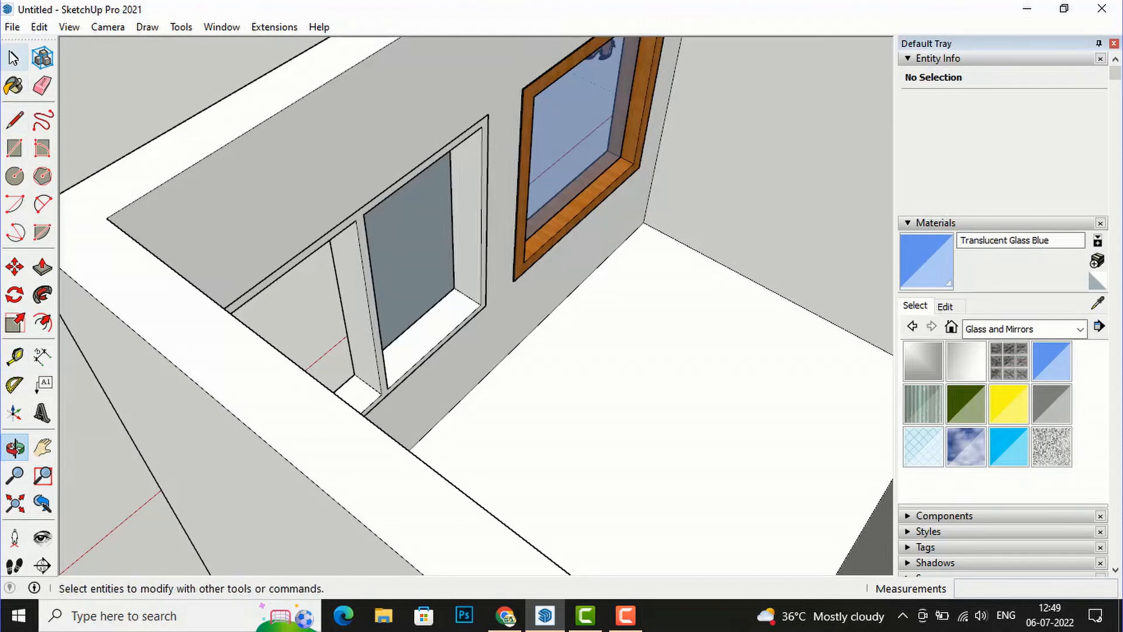
double_click(429, 271)
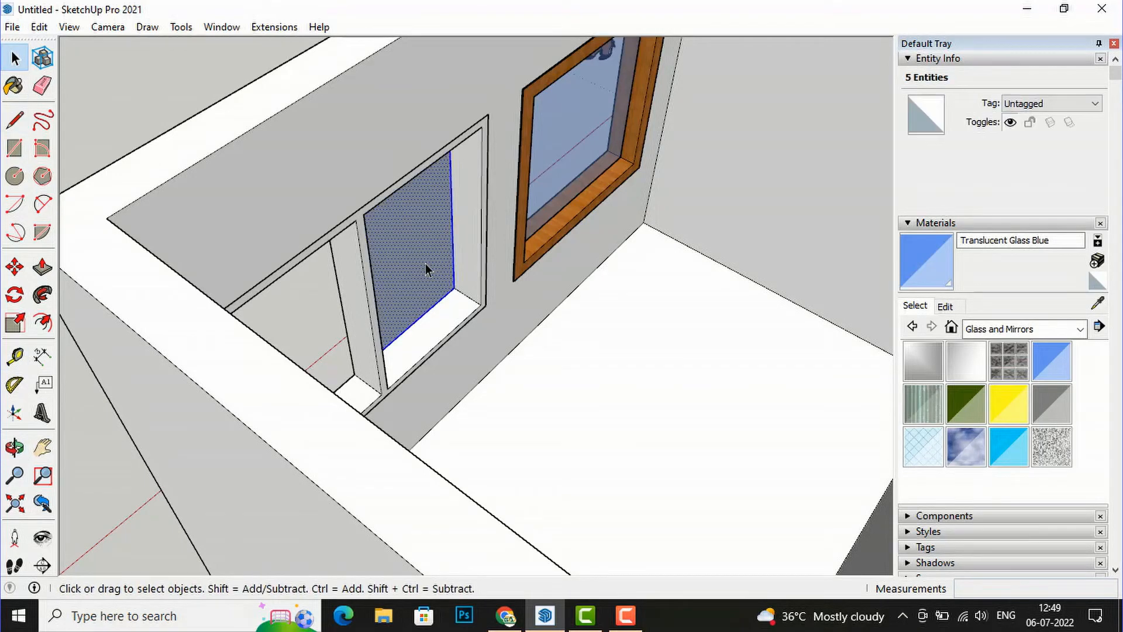
right_click(426, 269)
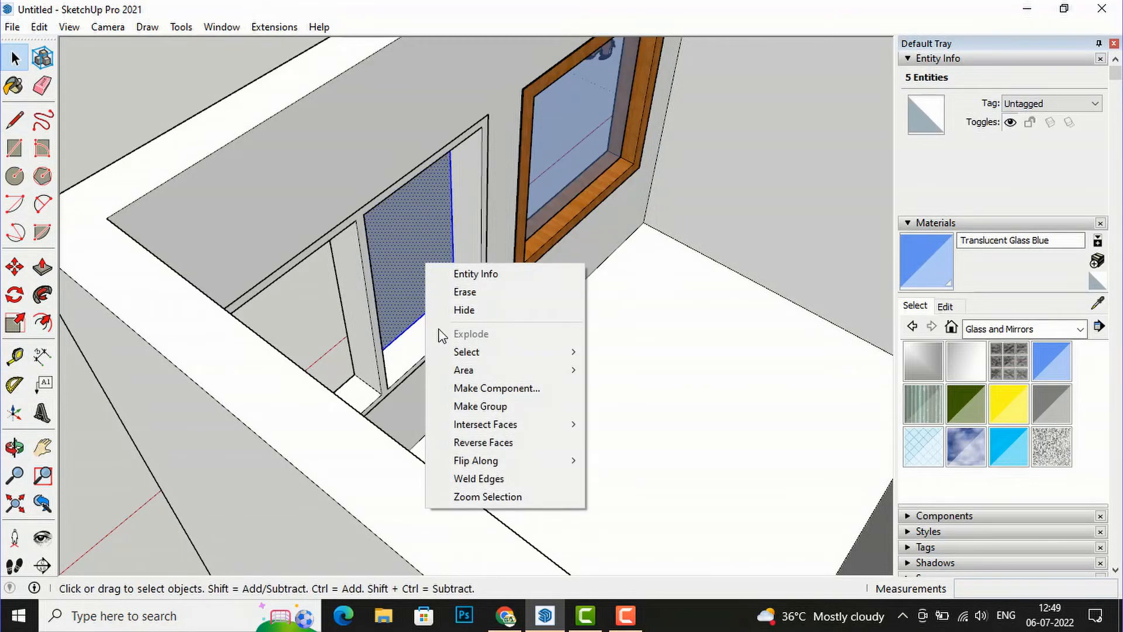
click(468, 416)
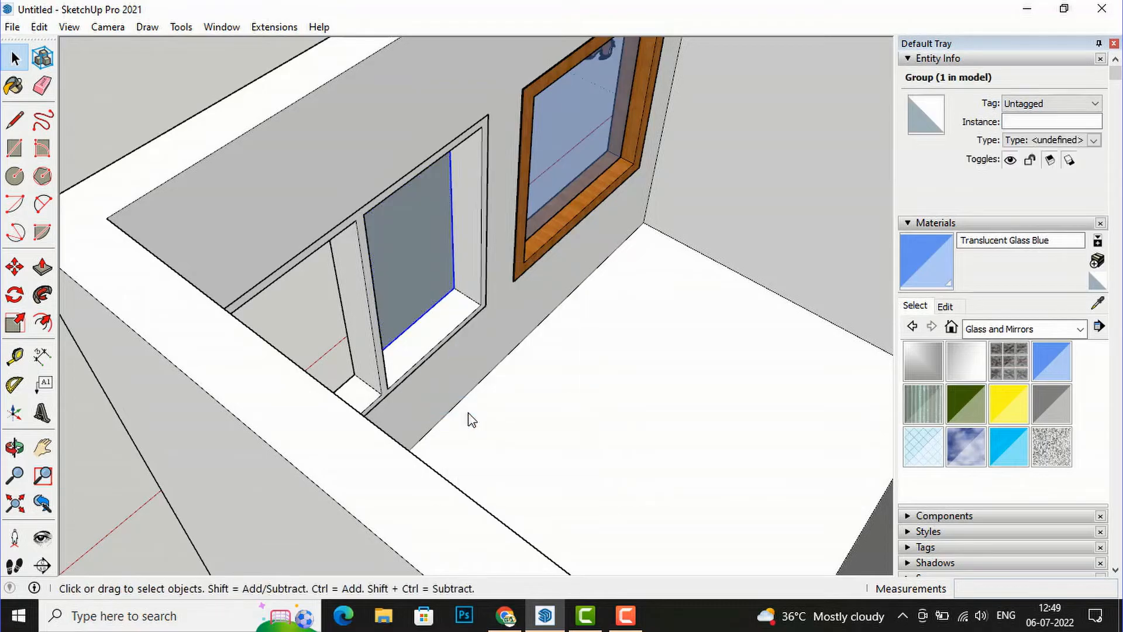
Step: Move the pane group 4 1/2" inward to the midpoint of the frame's depth
click(15, 267)
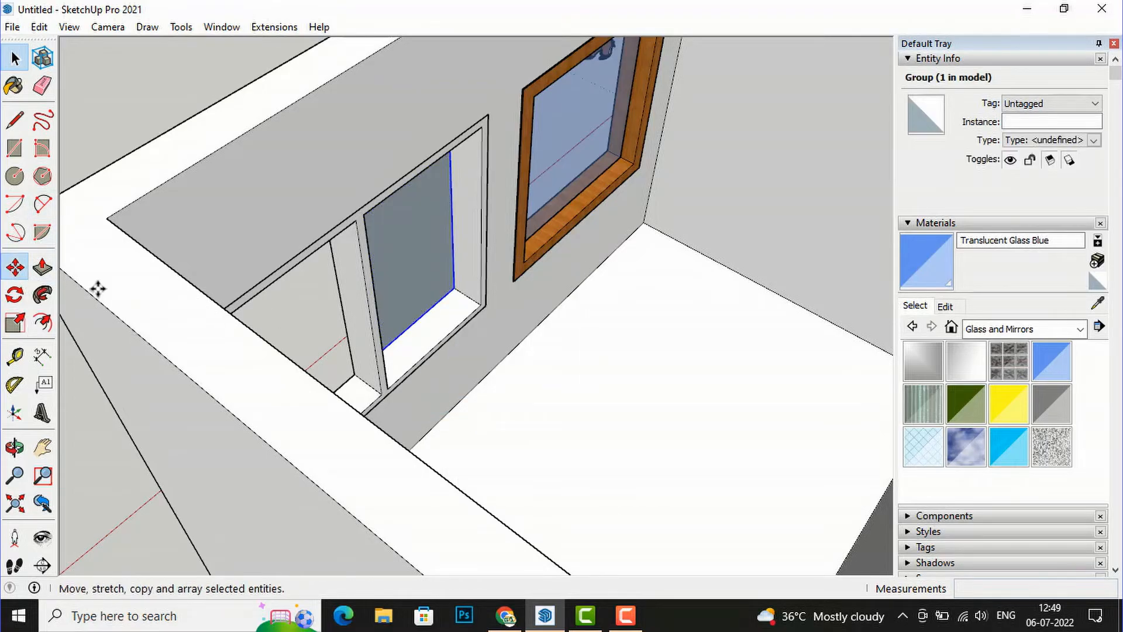
click(459, 296)
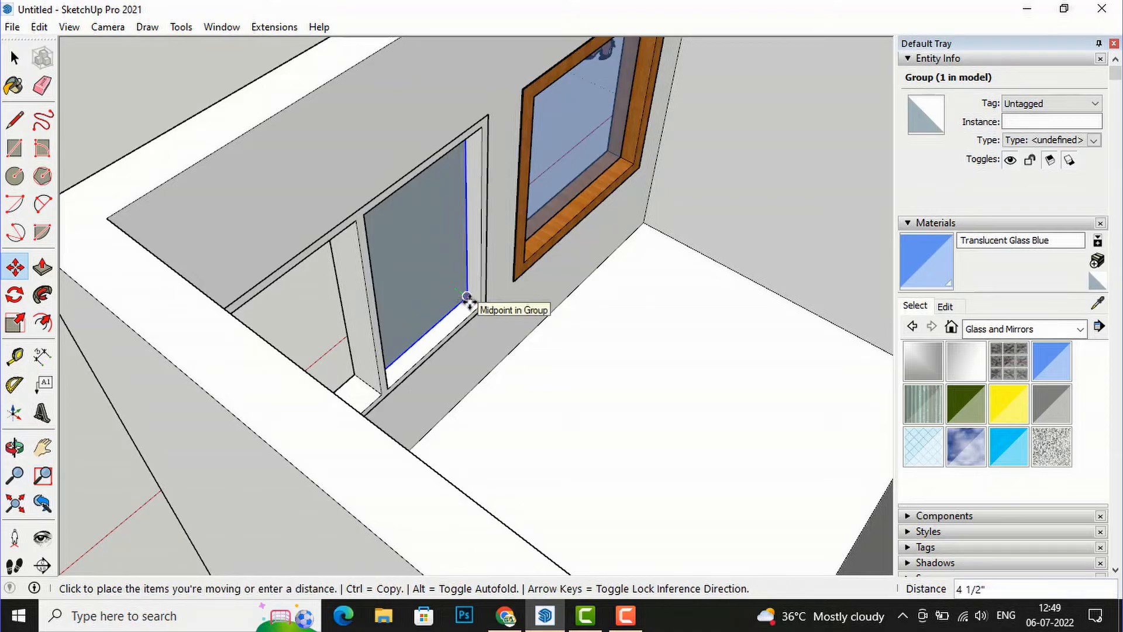
click(467, 297)
Step: Copy the pane group 3' along the frame into the second opening
middle_drag(518, 355, 856, 203)
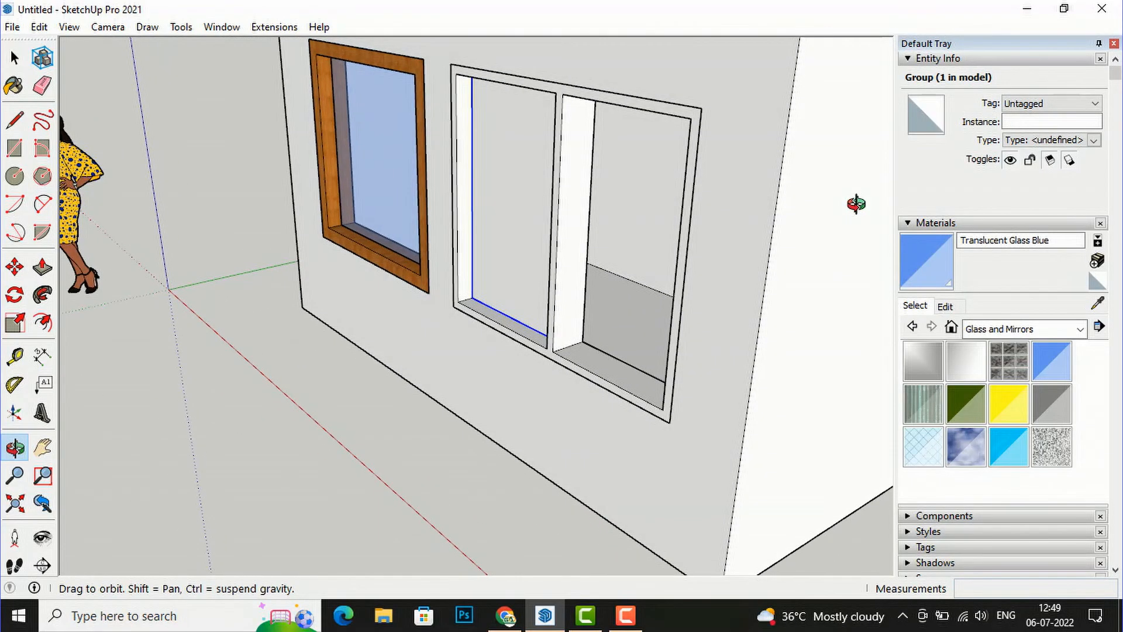
click(15, 266)
key(ctrl)
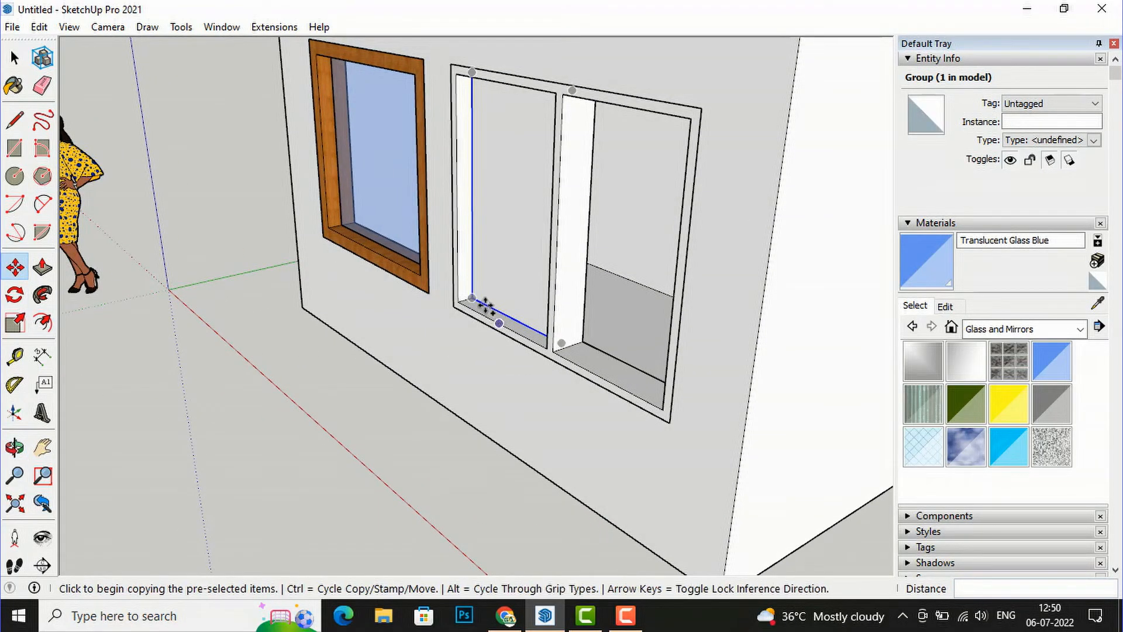
click(471, 297)
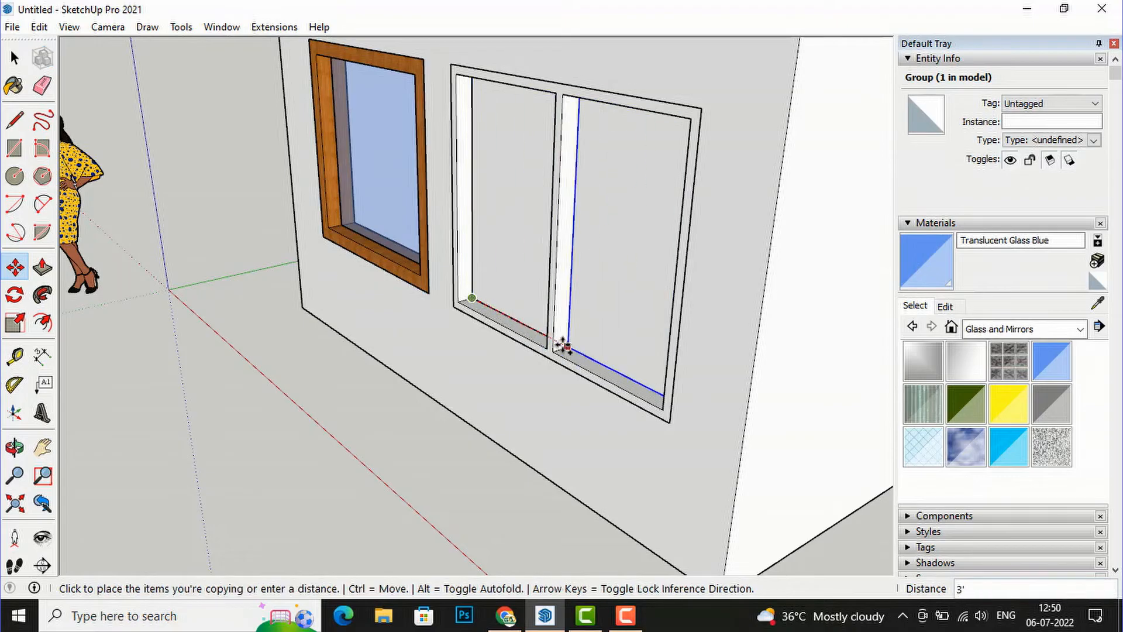
click(561, 345)
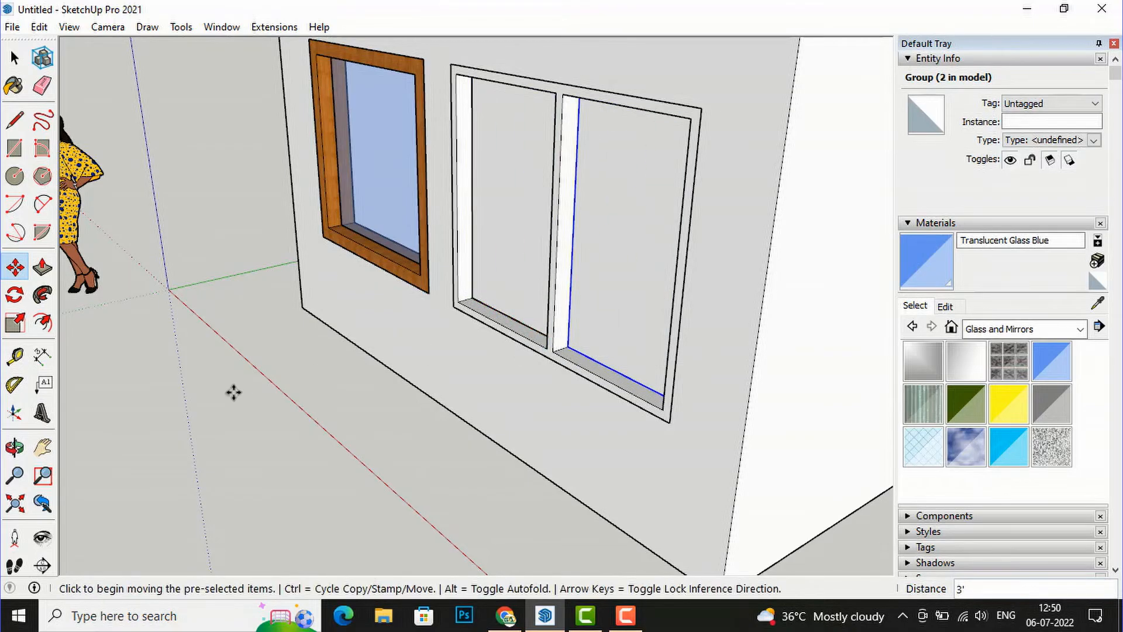
Step: Paint both panes of the two-panel window with Translucent Glass Blue
key(o)
drag(326, 318, 454, 283)
click(14, 57)
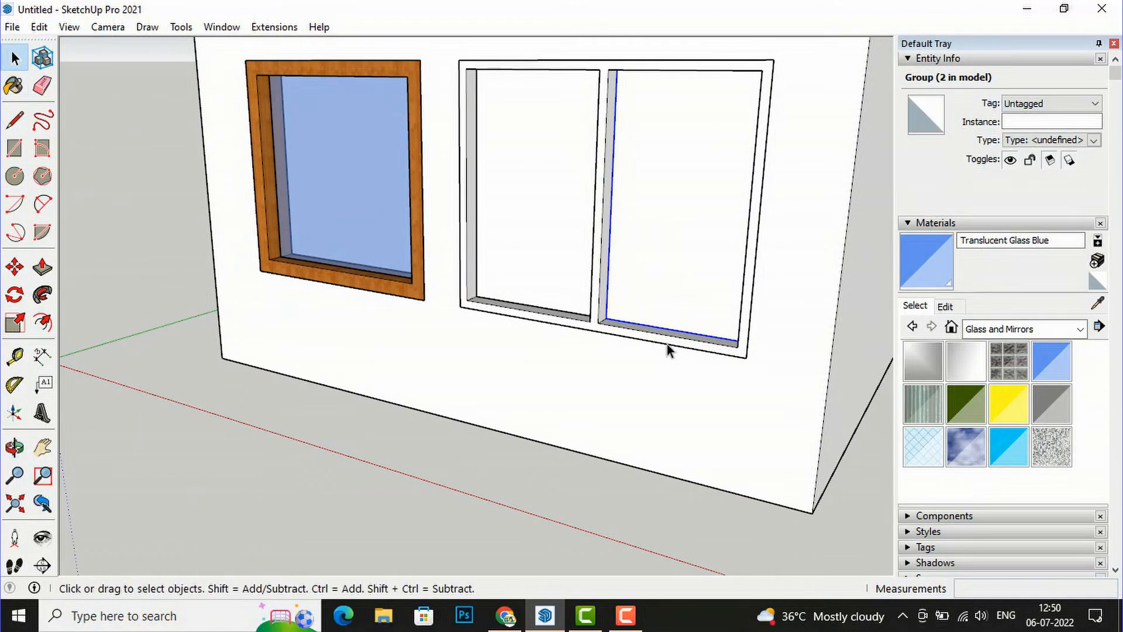
click(14, 85)
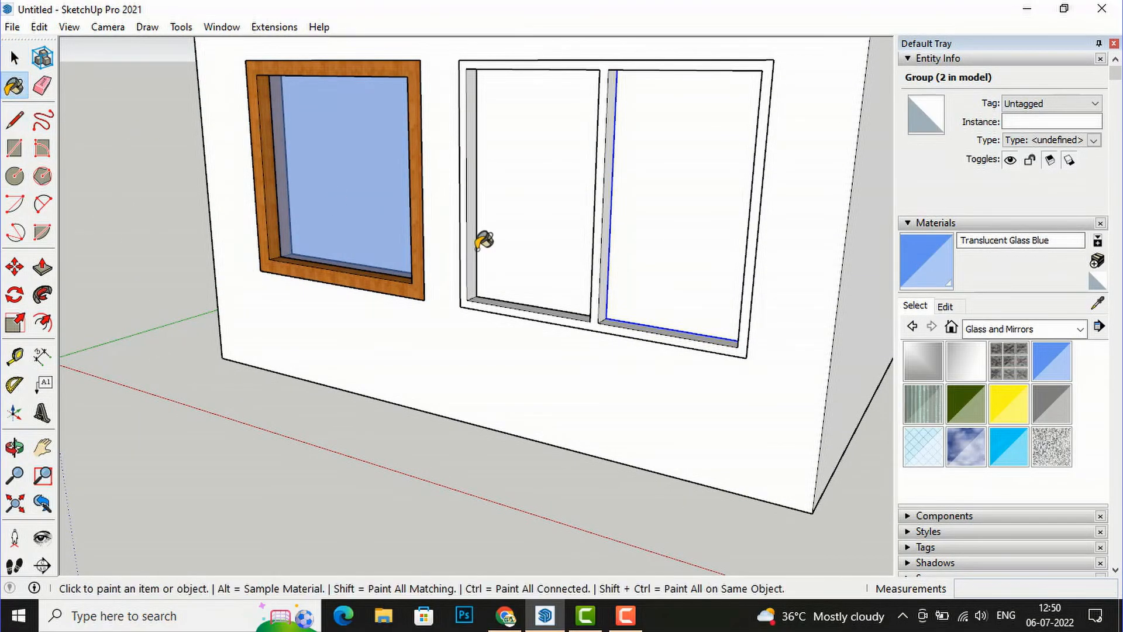
click(708, 207)
click(515, 207)
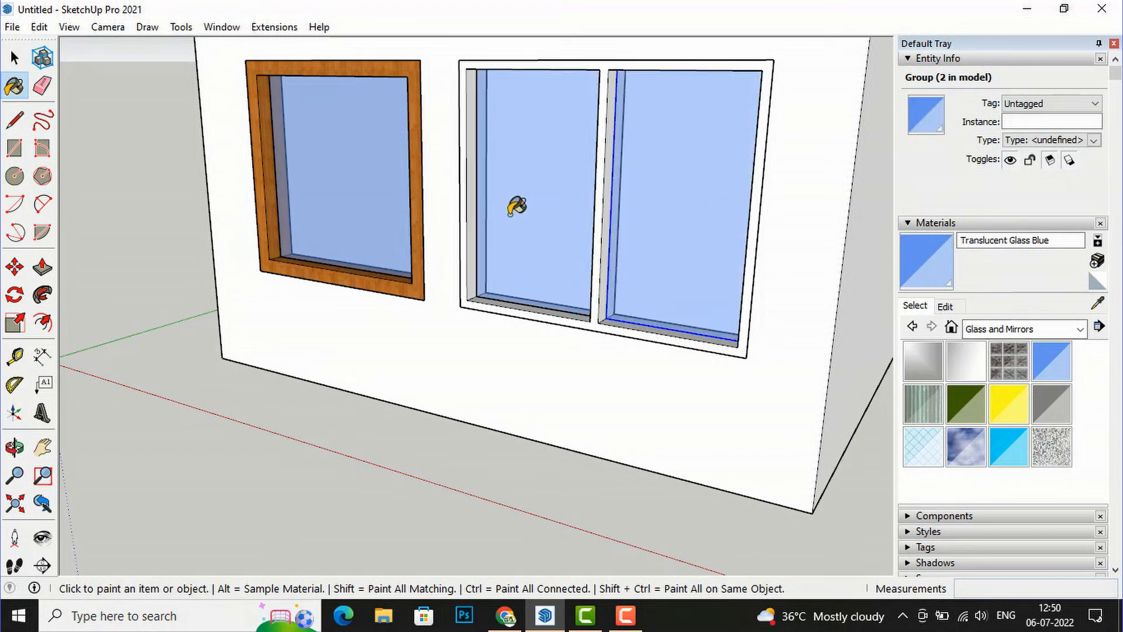
Step: Paint the two-panel window frame with Wood Bamboo from the Wood materials, undoing the stray paint on the walls
click(1079, 328)
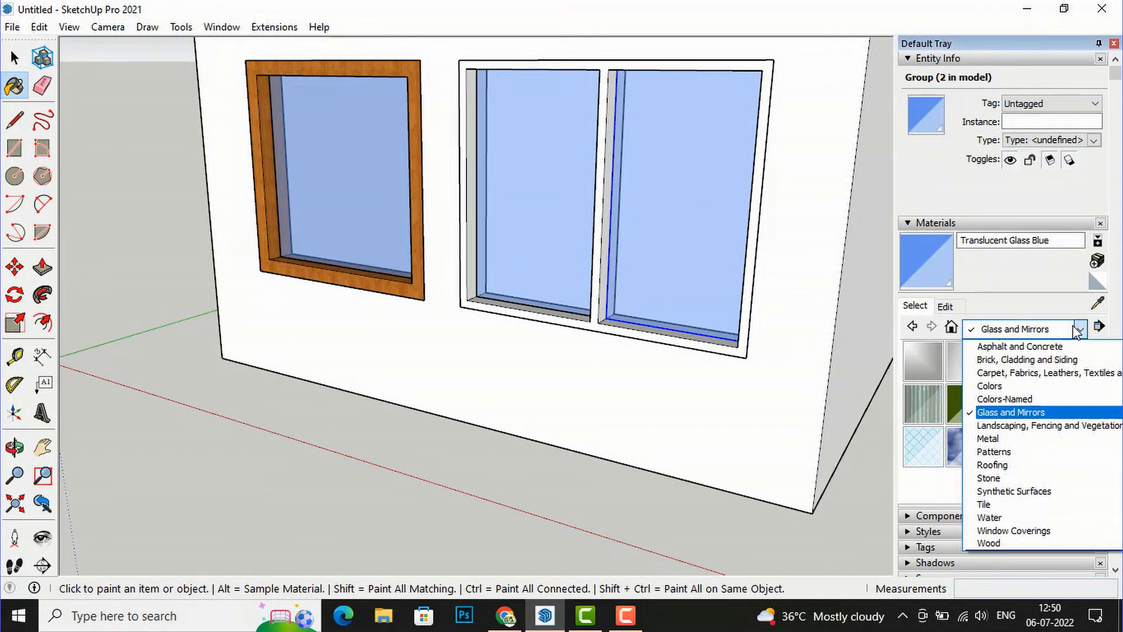
click(1020, 544)
click(915, 363)
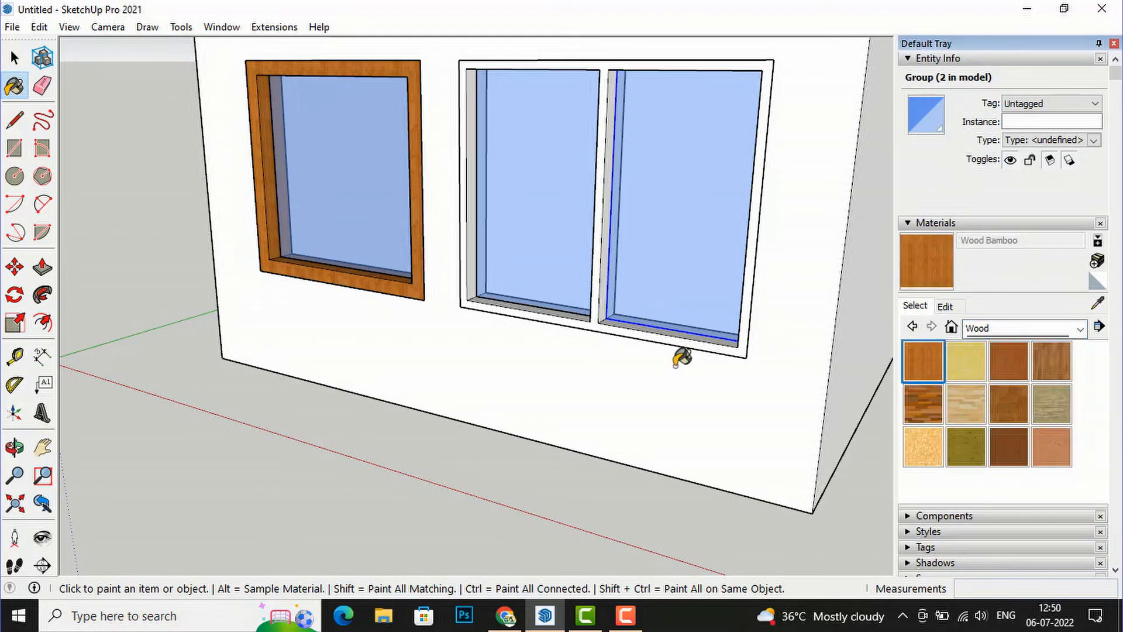
click(715, 357)
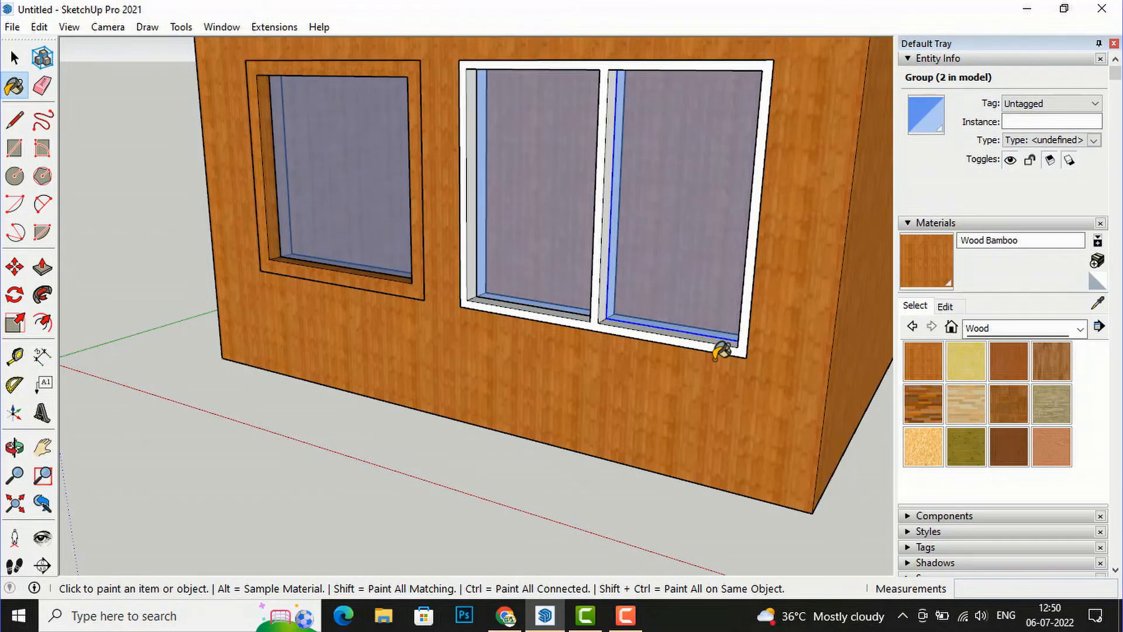
key(ctrl+z)
click(729, 347)
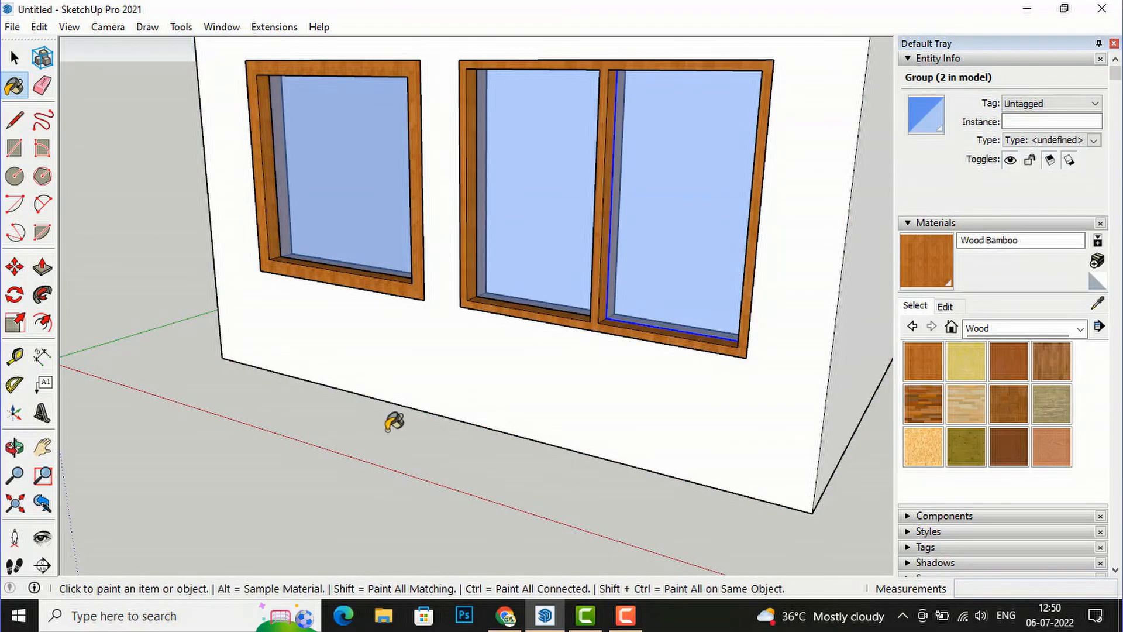
Step: Draw a thin rectangle about 12' 4" by 5" on the front wall, just above and spanning both windows
middle_drag(512, 413, 286, 323)
scroll(285, 324, down, 3)
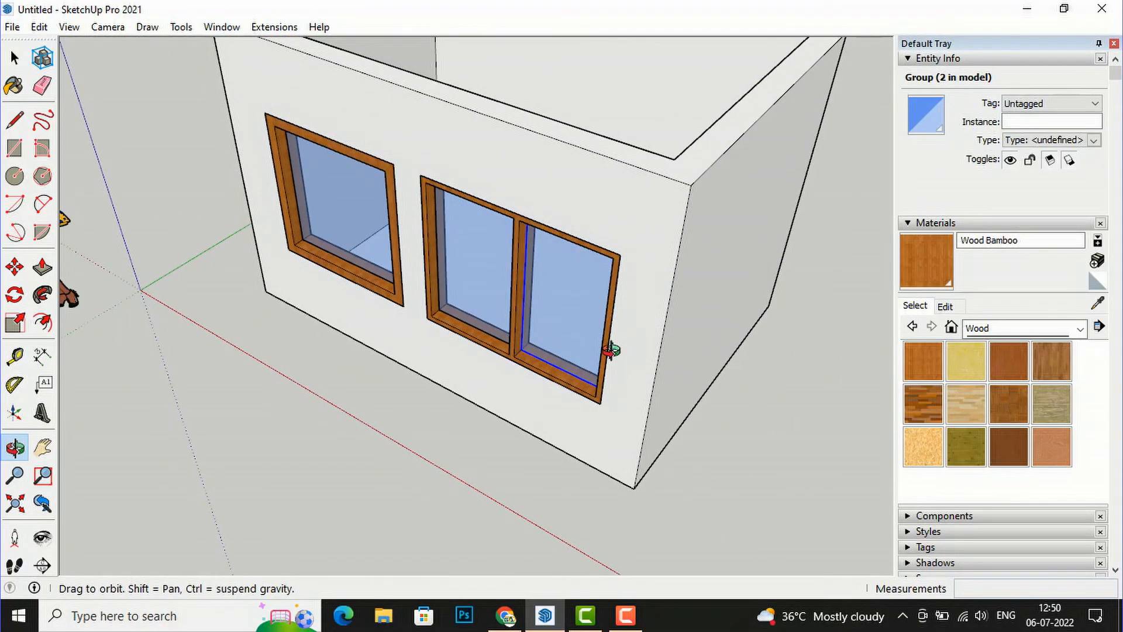
middle_drag(647, 435, 861, 307)
middle_drag(511, 361, 282, 378)
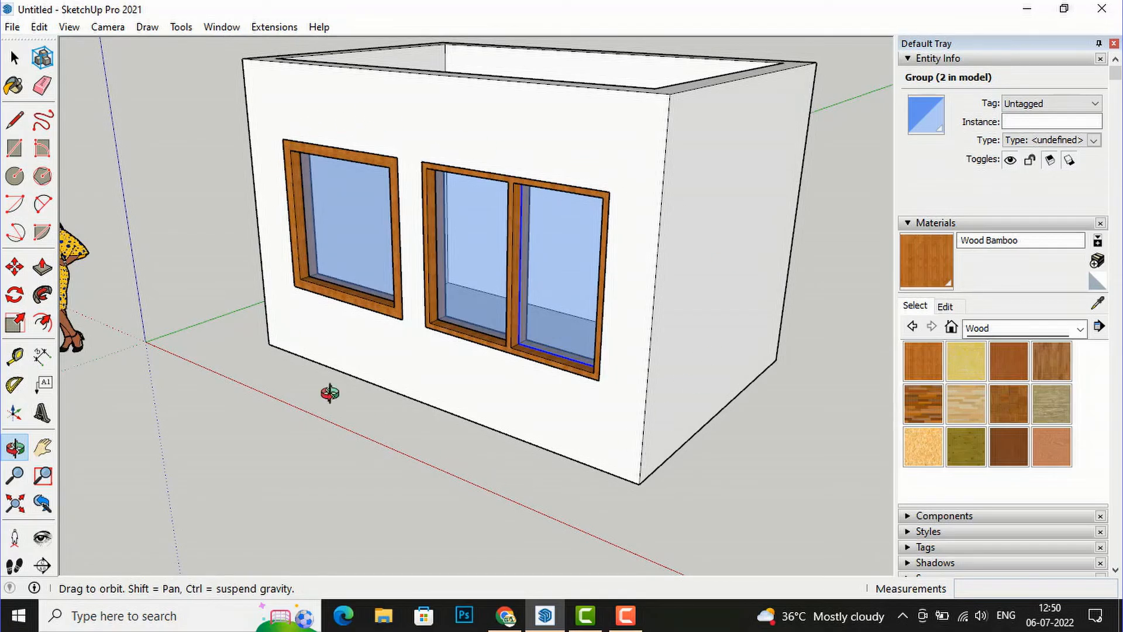
click(15, 120)
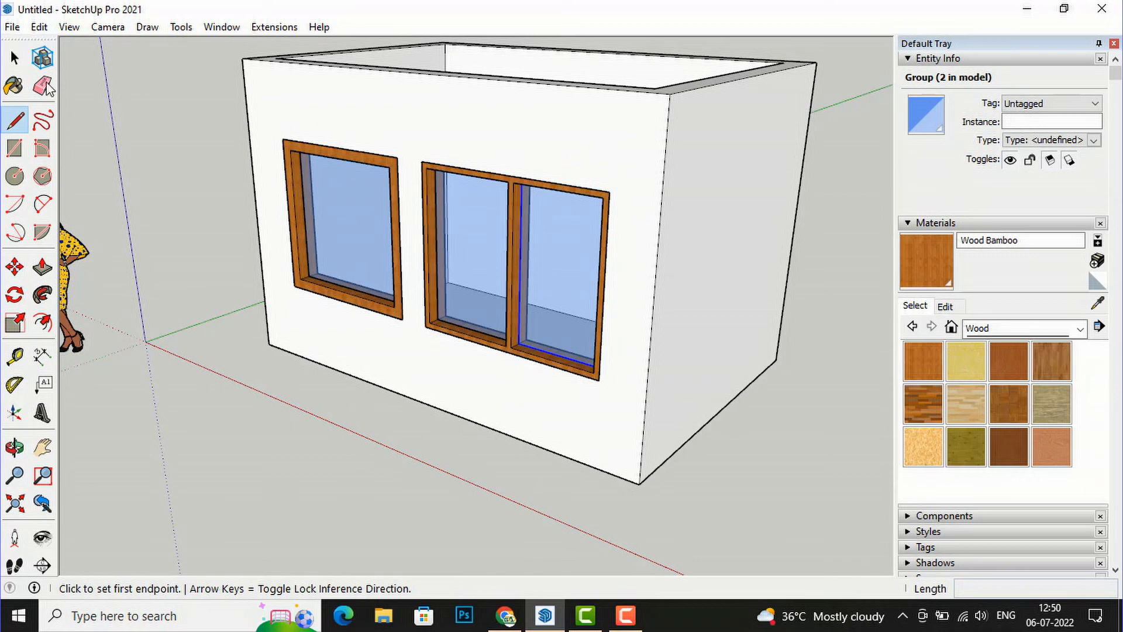
click(14, 148)
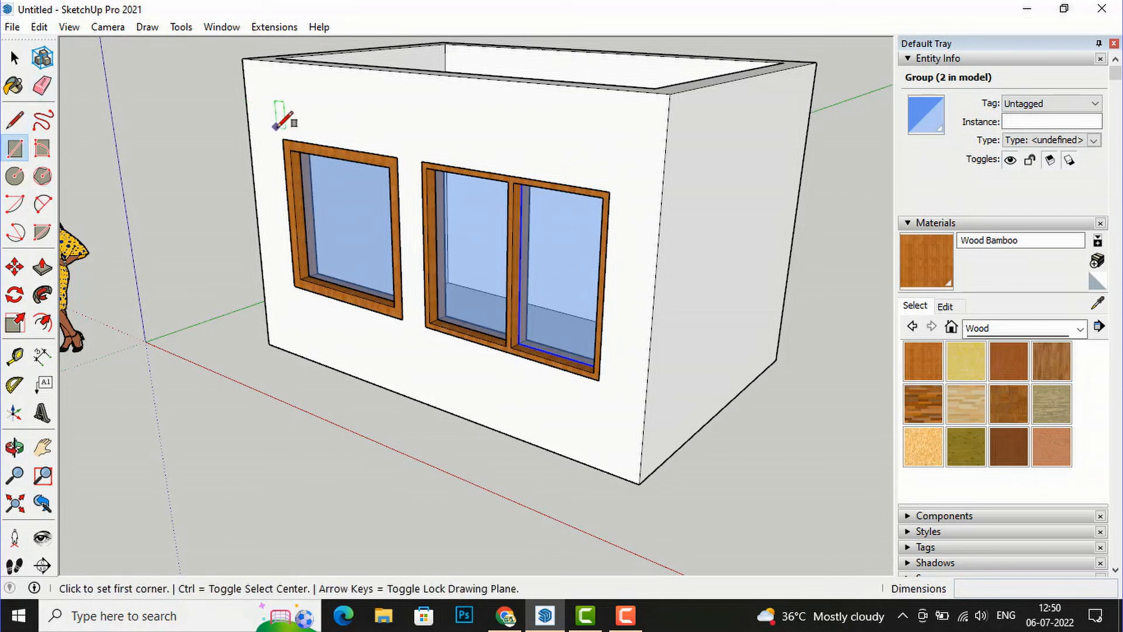
click(276, 126)
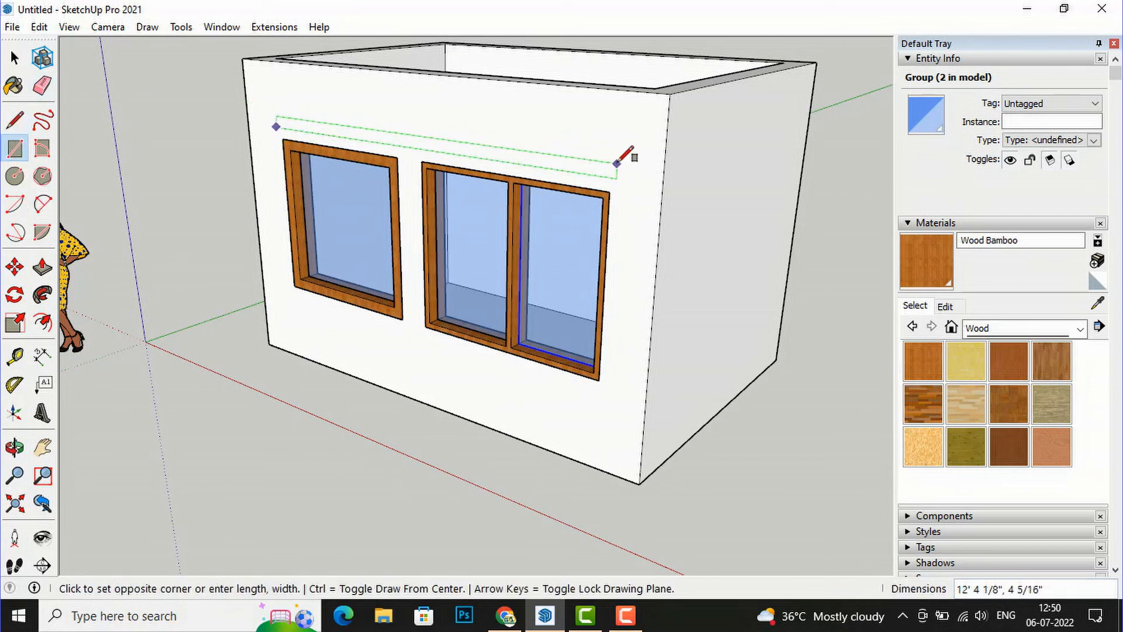
click(618, 159)
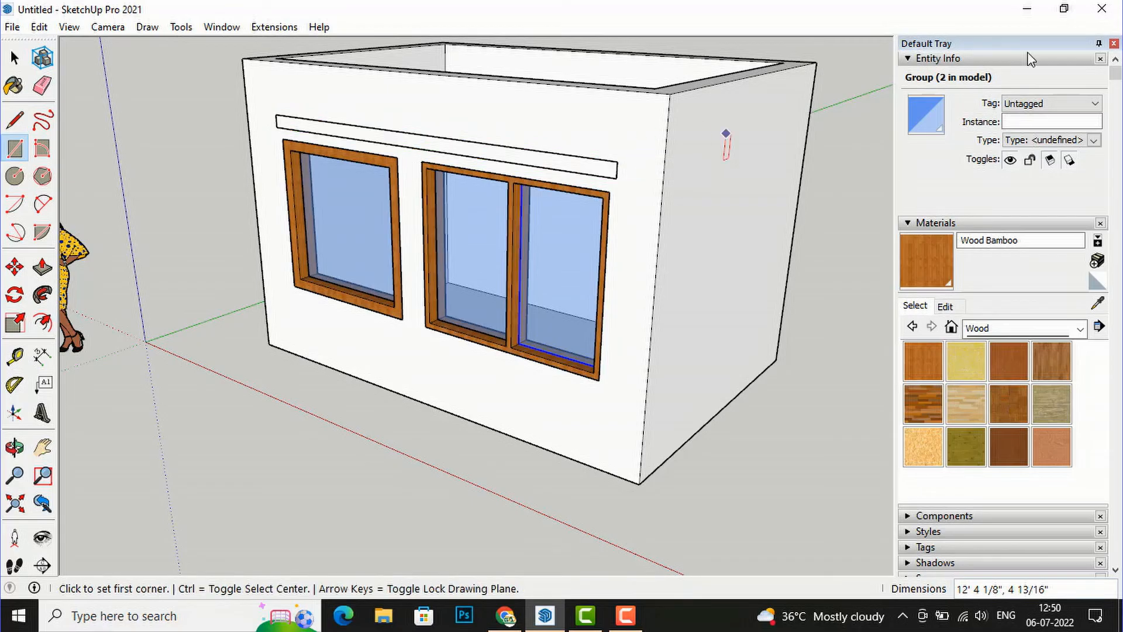
Step: Push/Pull the thin rectangle outward about 1' 11" to form a projecting shade over the windows
click(42, 268)
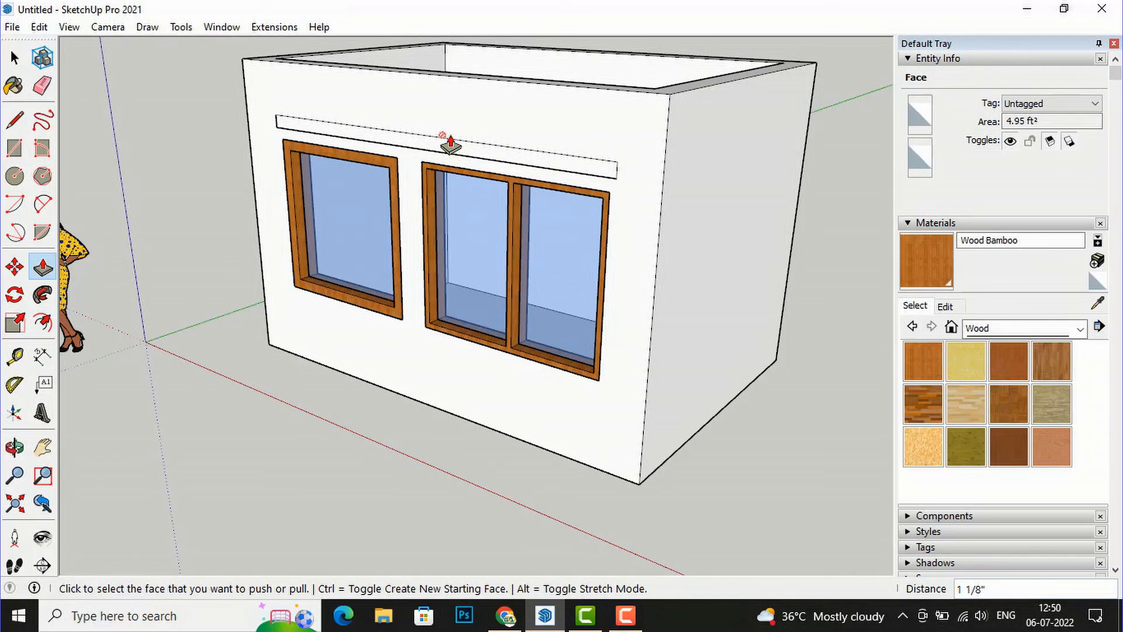
click(434, 151)
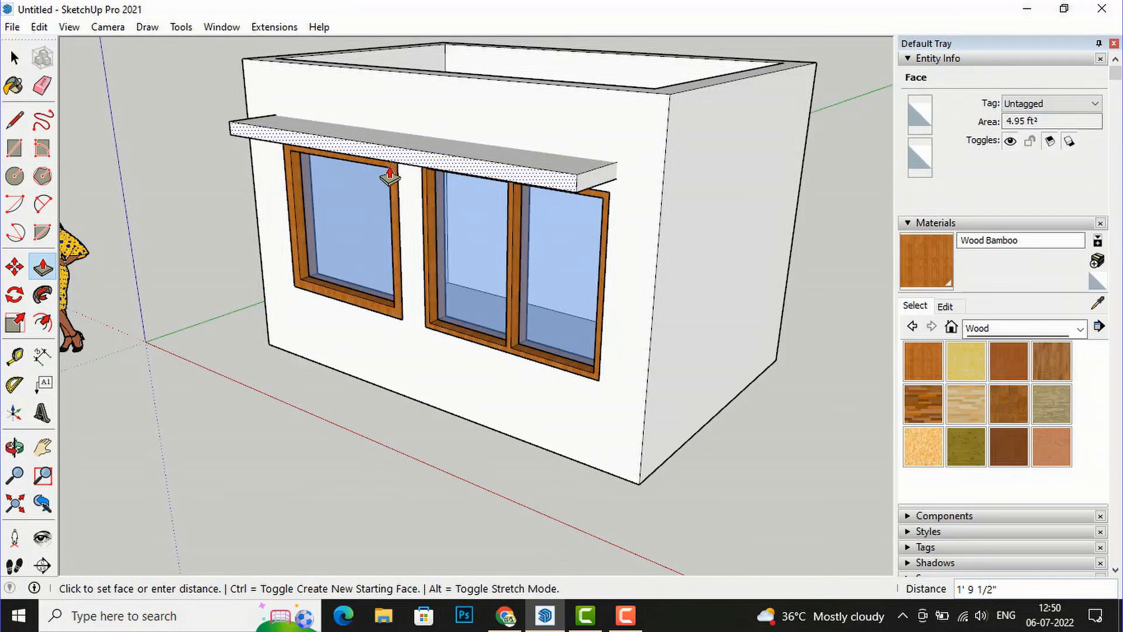
click(381, 181)
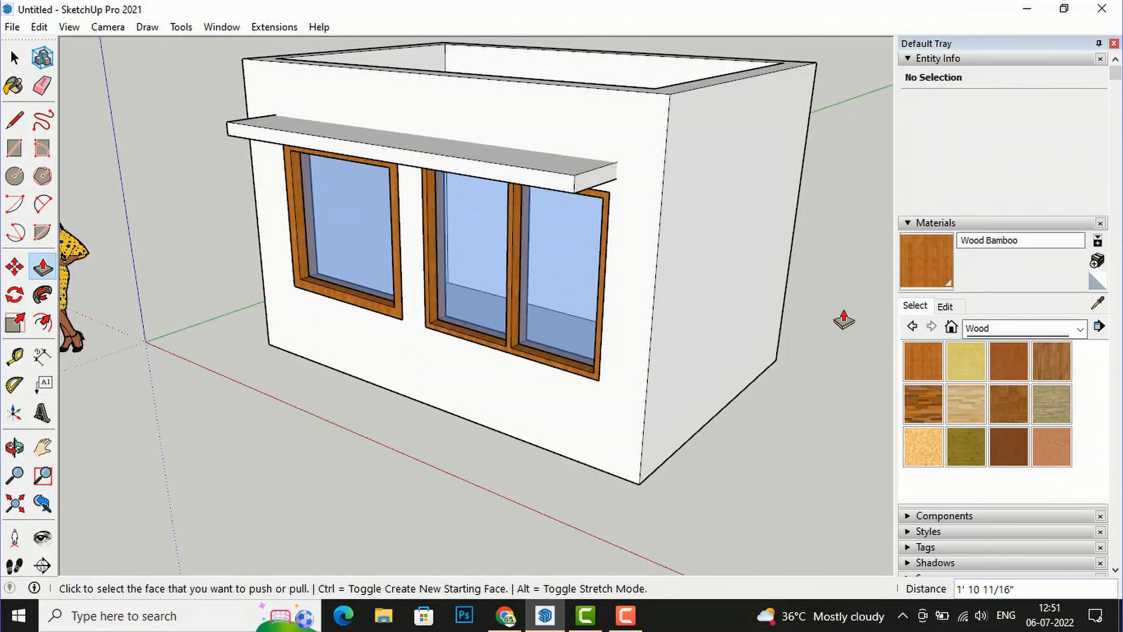
key(o)
drag(858, 467, 776, 350)
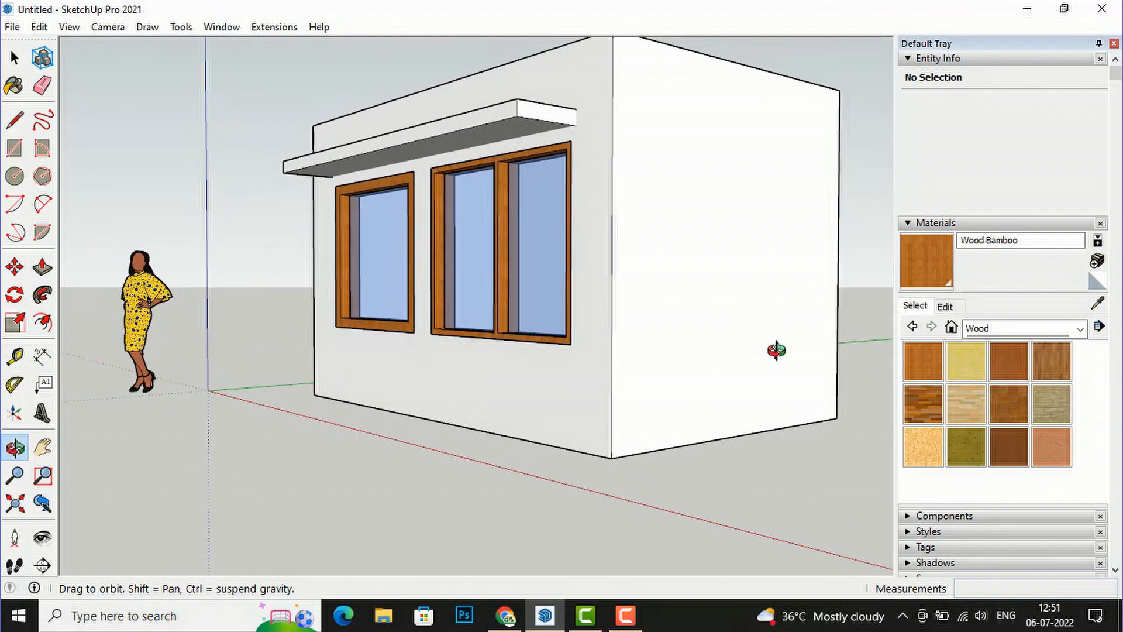
key(space)
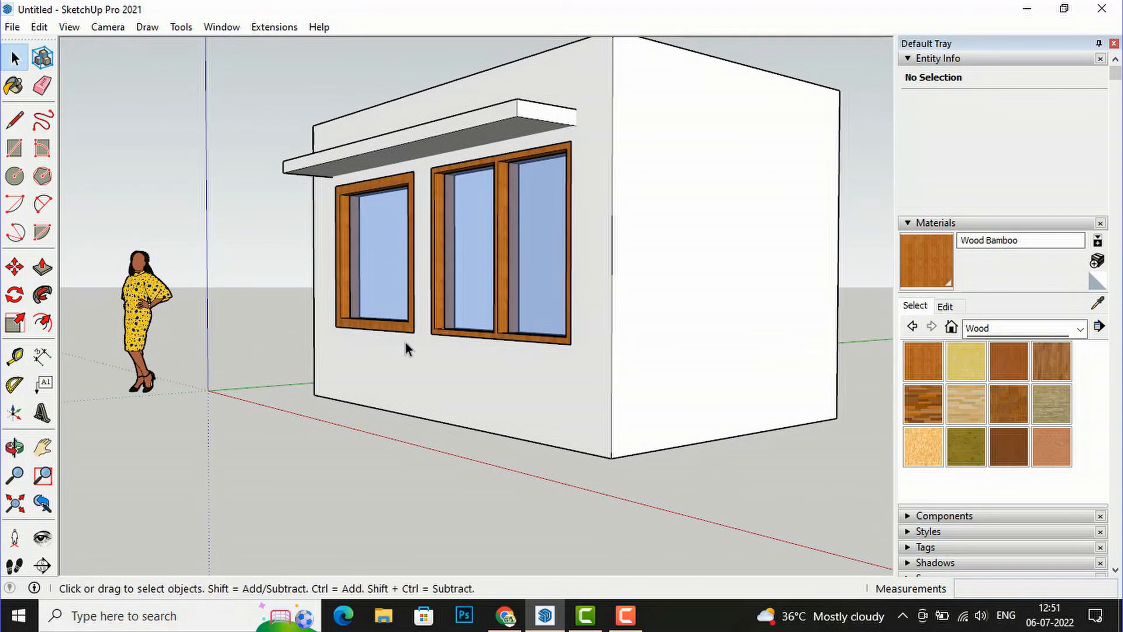